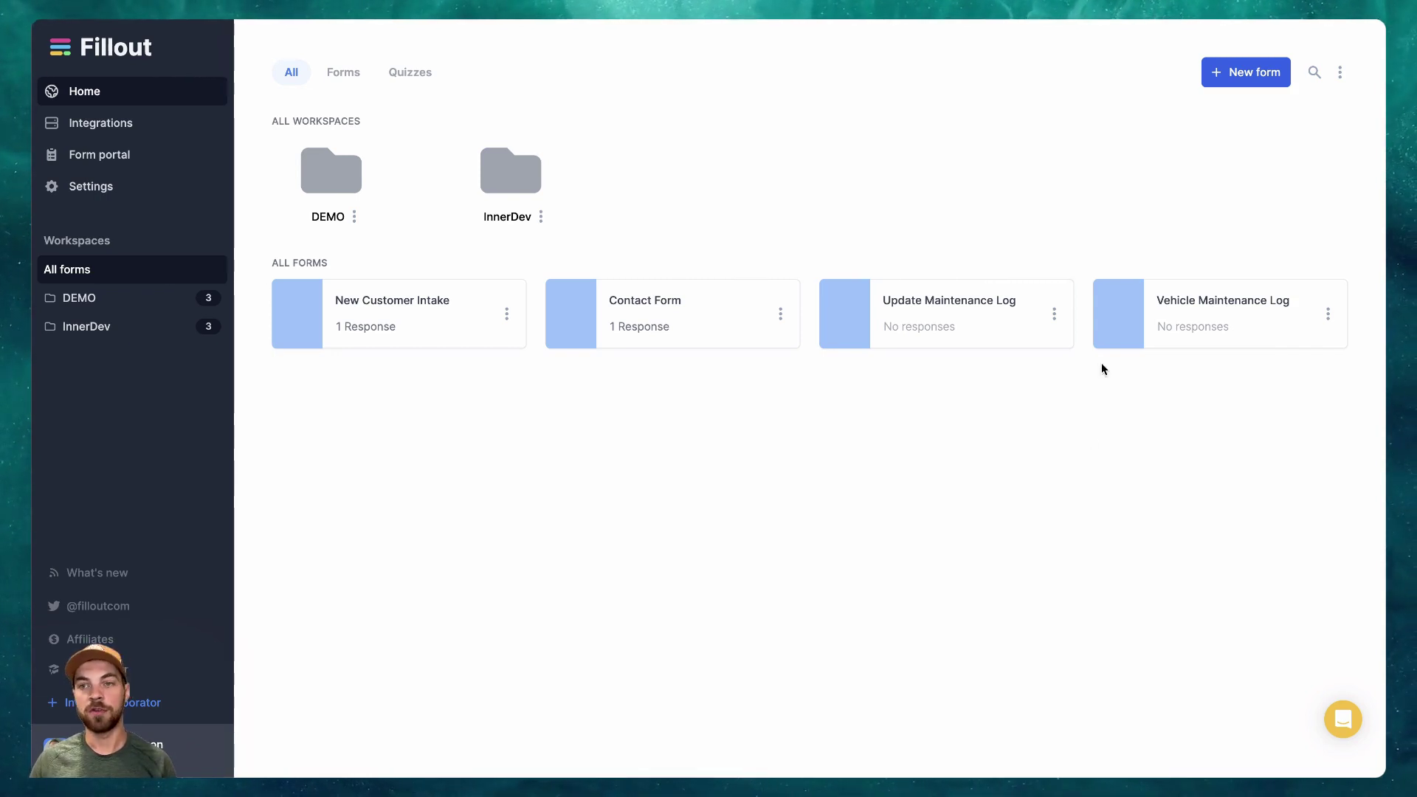
Start a new form from the Blank form template.
left_click(1249, 78)
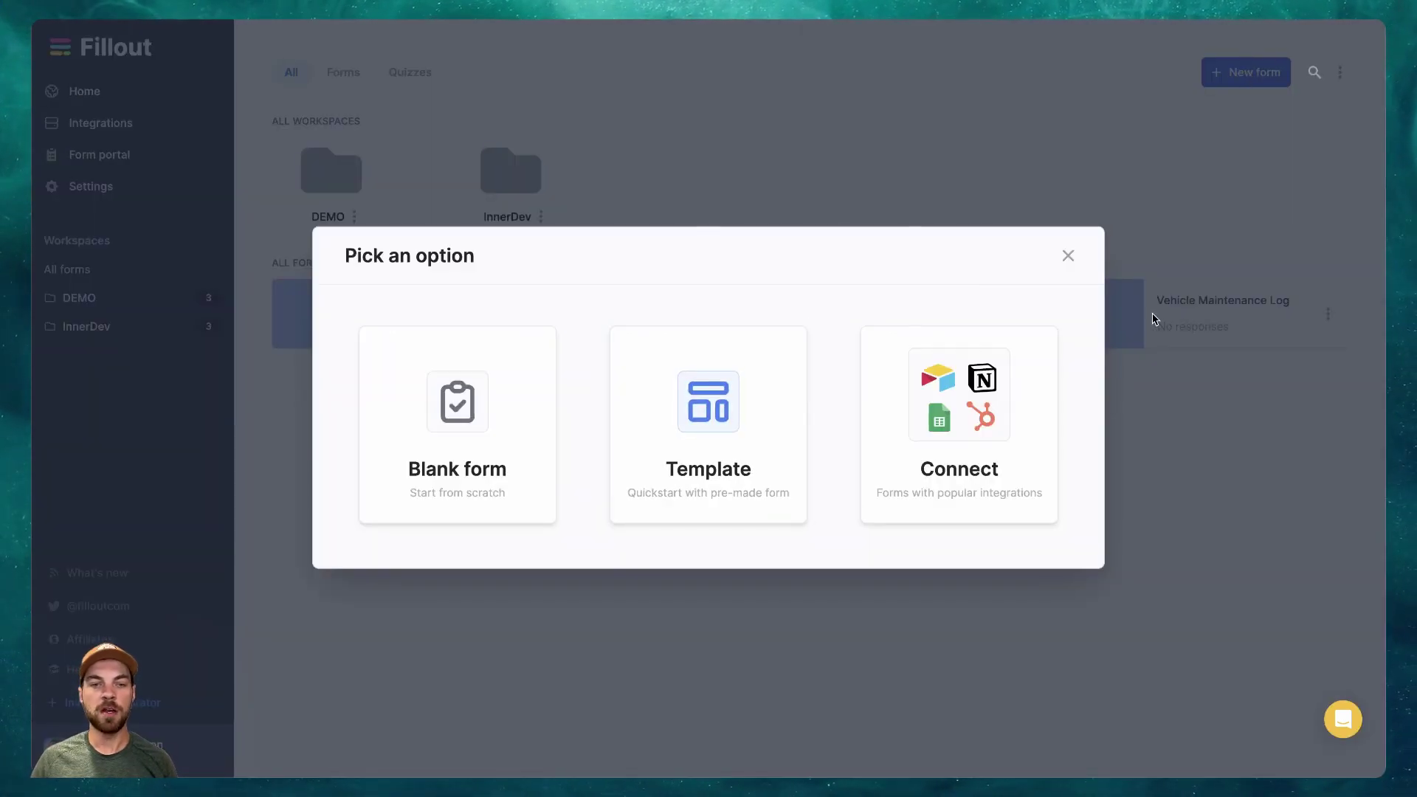
left_click(459, 413)
scroll(446, 414, "down", 5)
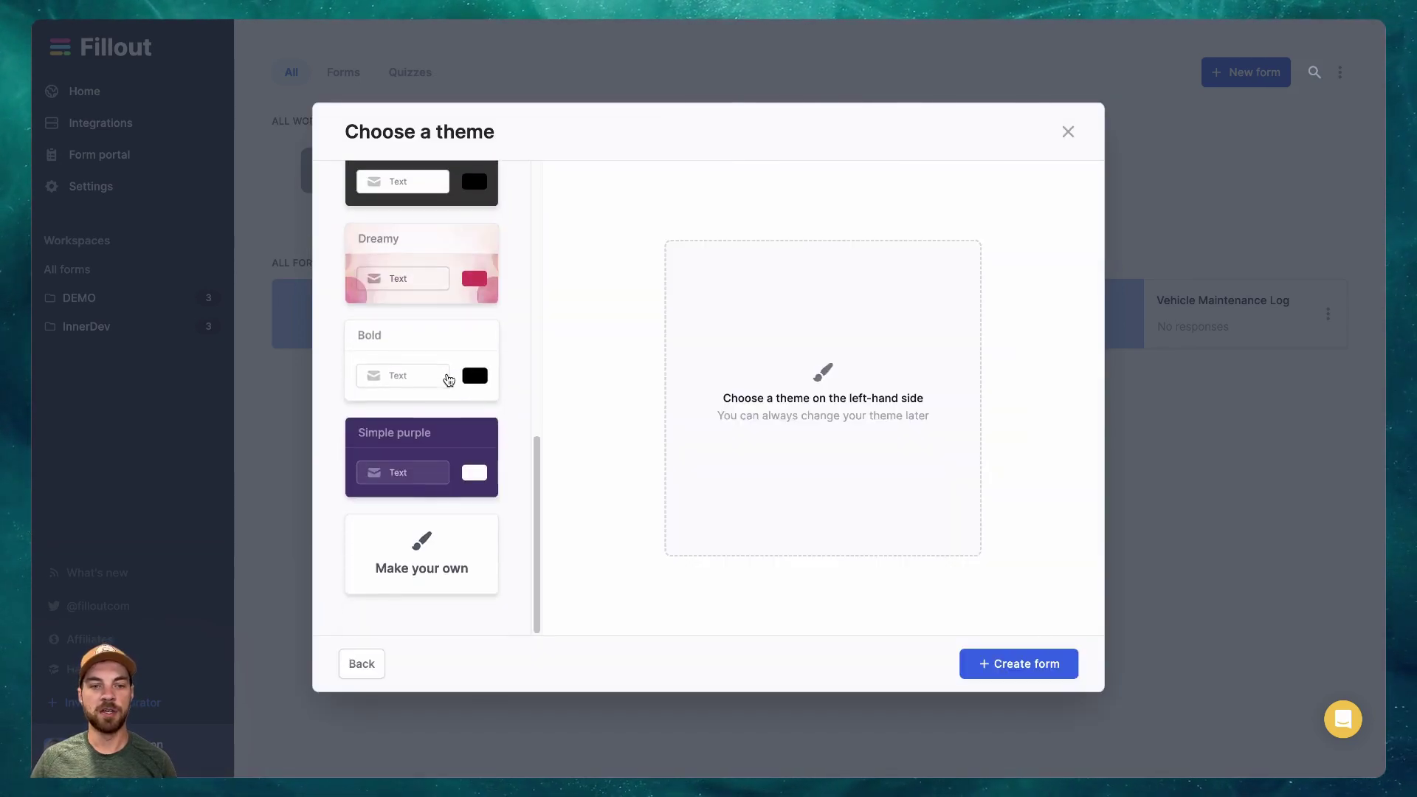
scroll(443, 369, "up", 5)
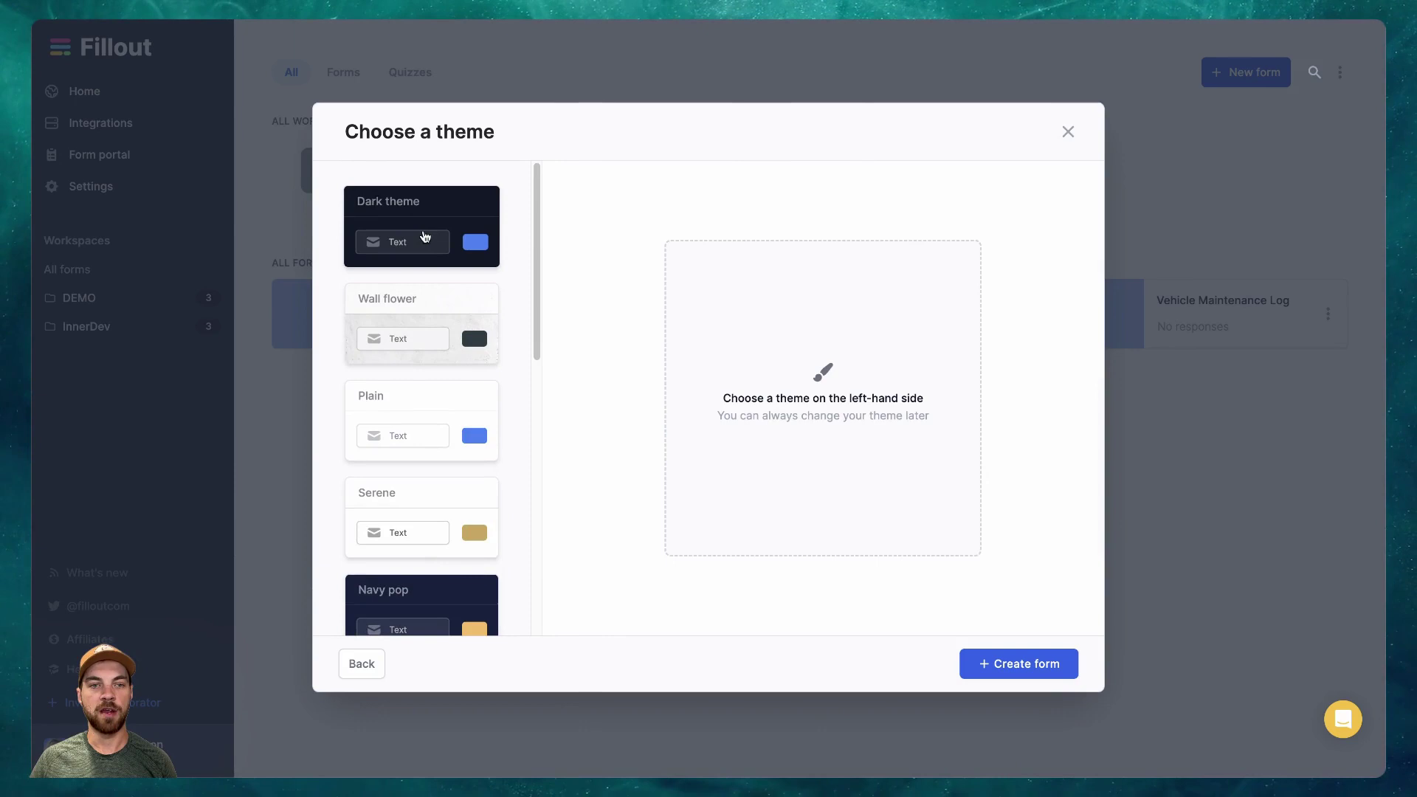
scroll(443, 310, "down", 5)
scroll(454, 526, "up", 5)
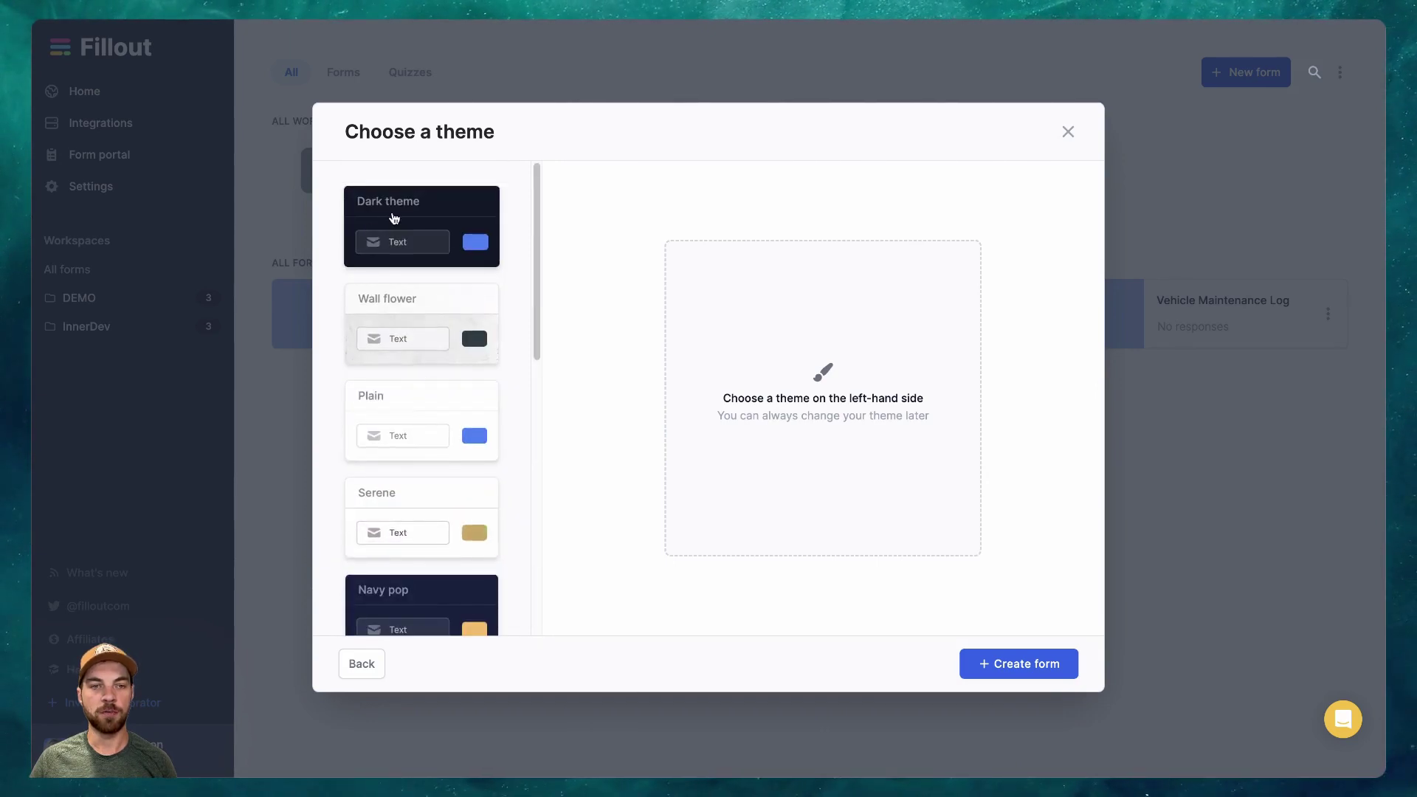
Apply the Dark theme and name the form 'Customer Intake Form Demo'.
left_click(399, 212)
left_click(1022, 668)
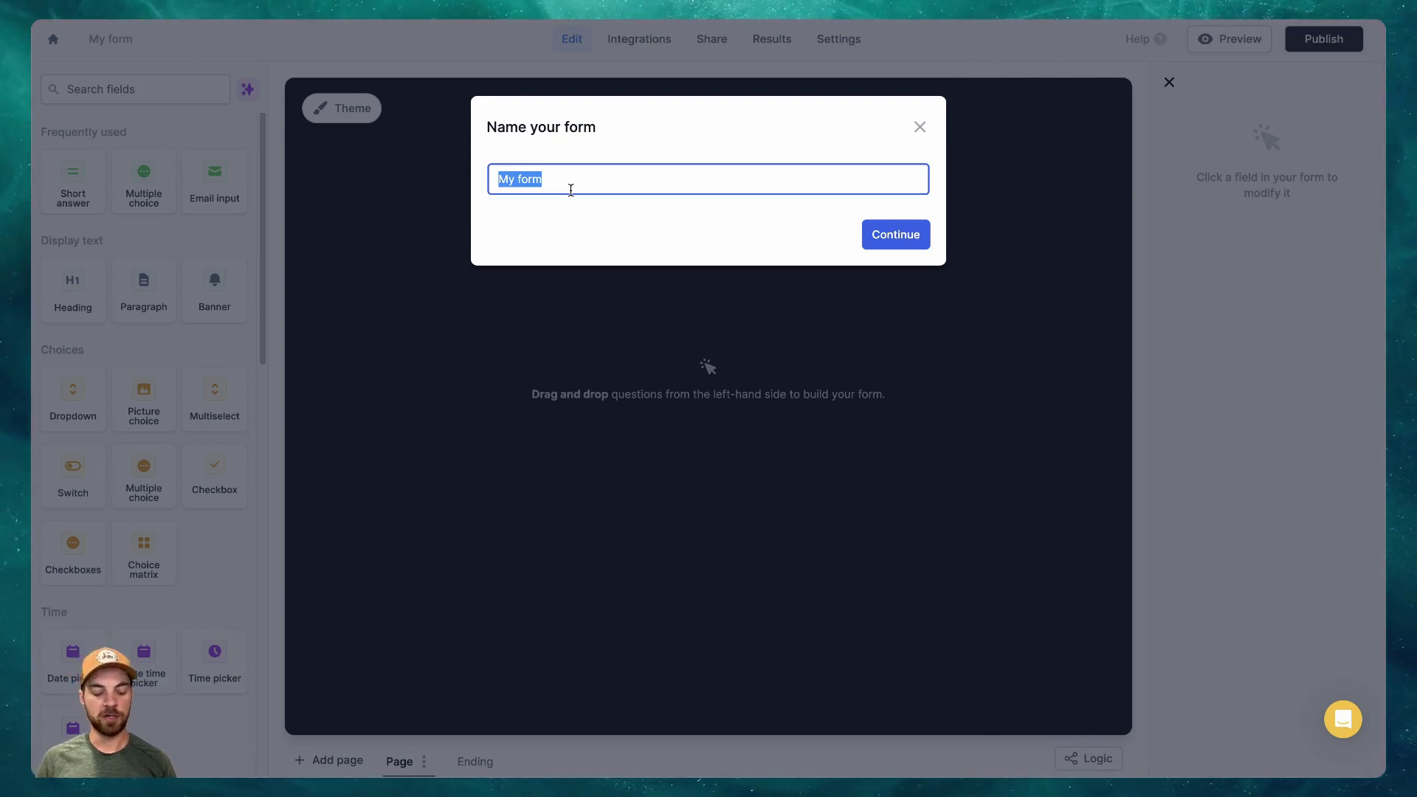
type("Customer Intak")
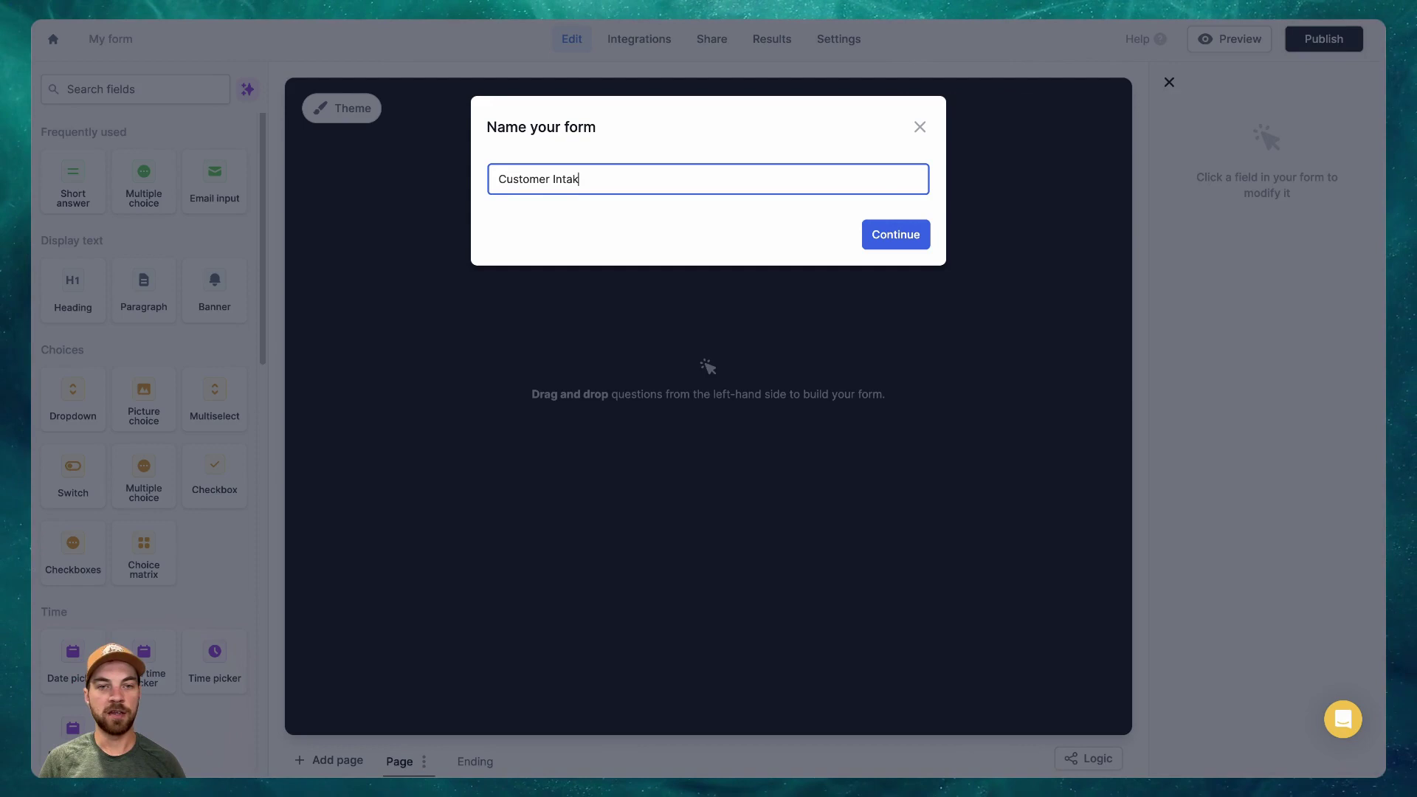
type("e Form Demo")
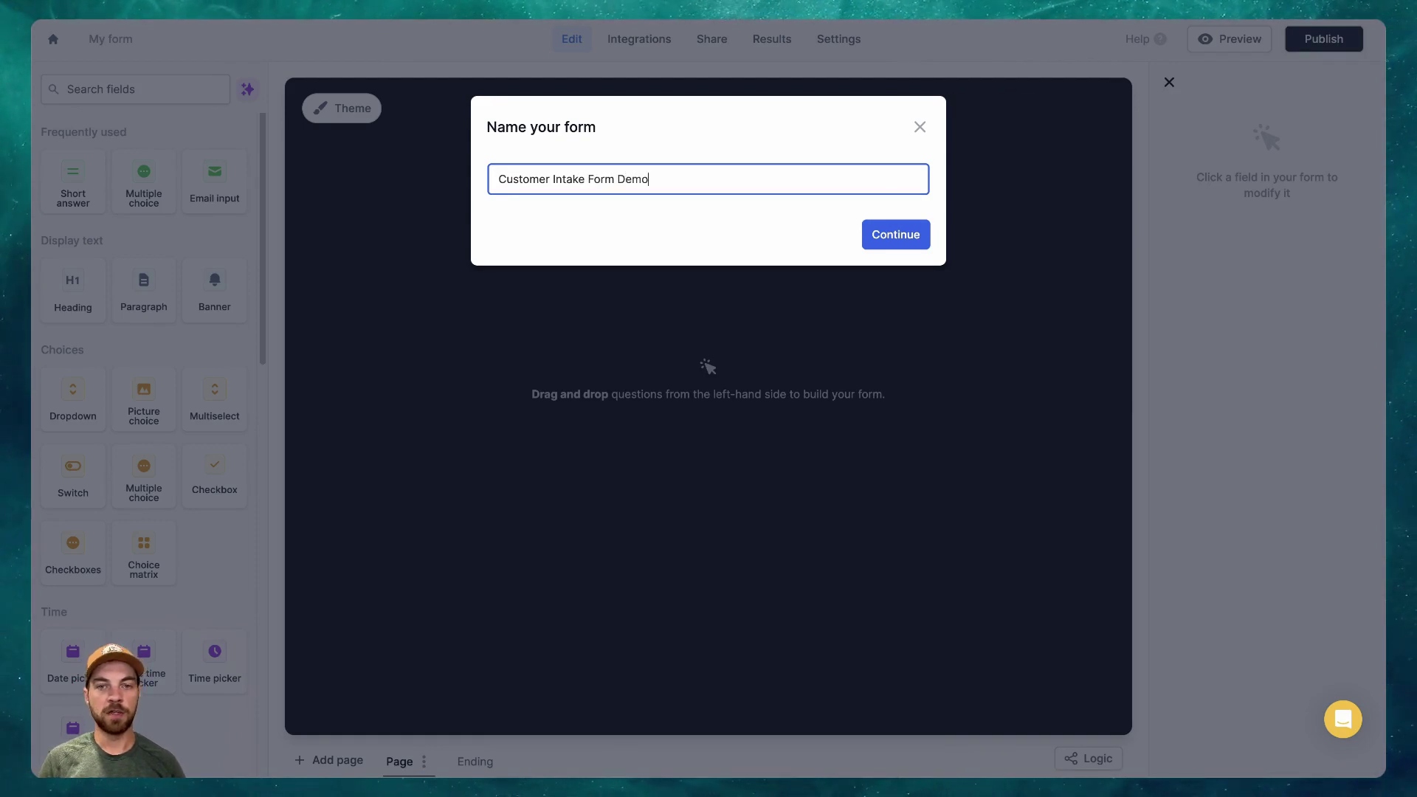
left_click(920, 235)
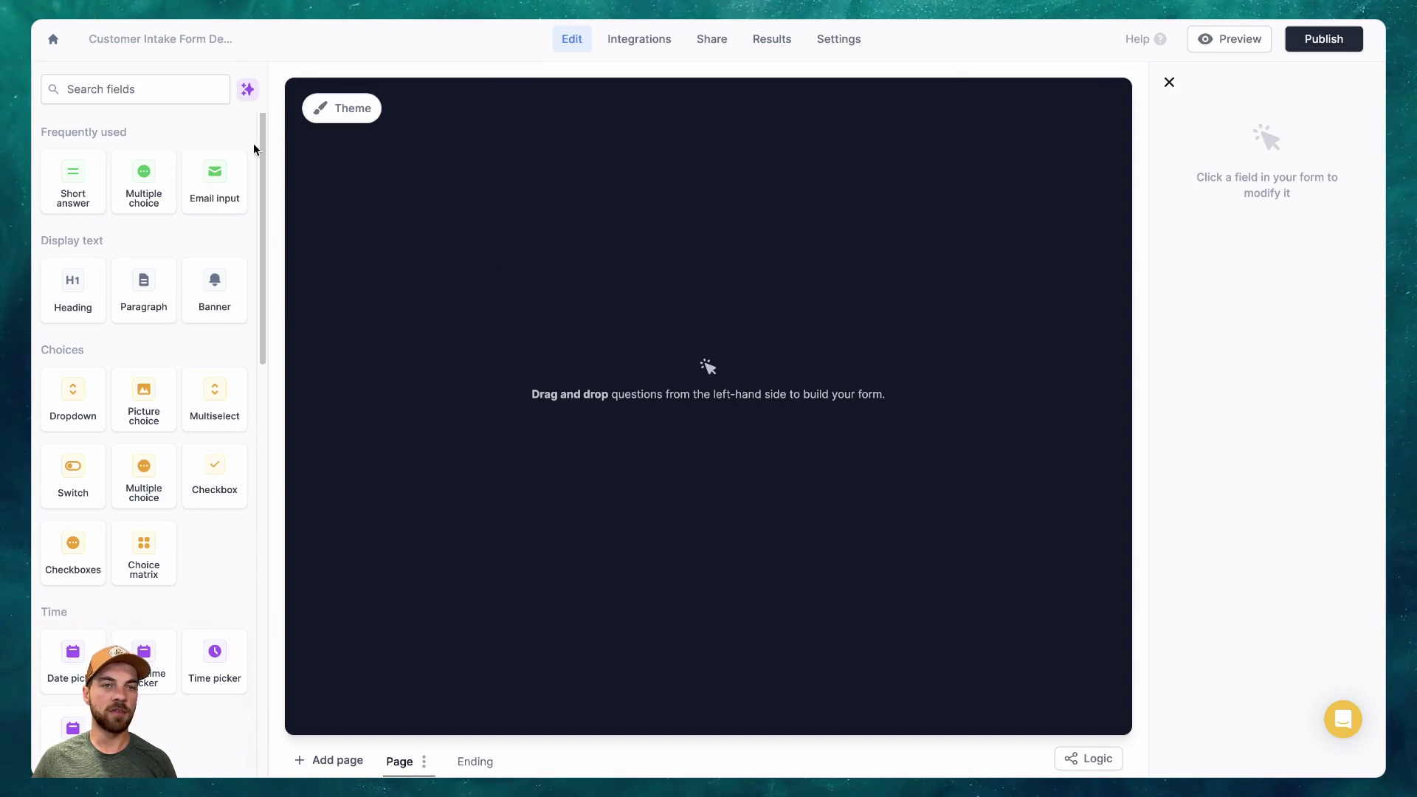
scroll(260, 158, "down", 1)
mouse_move(260, 157)
left_mouse_down()
mouse_move(284, 594)
mouse_move(280, 141)
left_mouse_up()
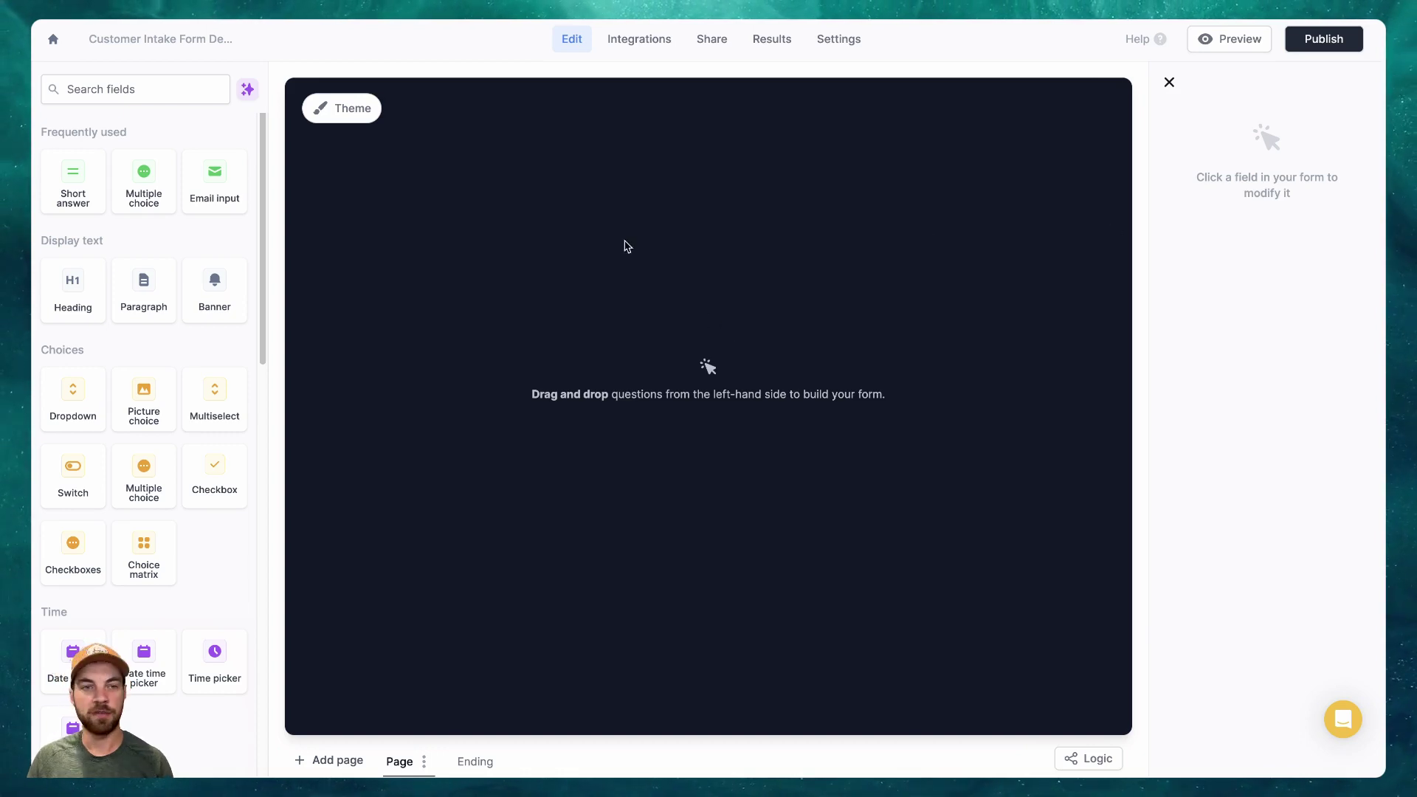
Generate multiple AI questions from a pasted prompt describing the intake fields.
left_click(247, 90)
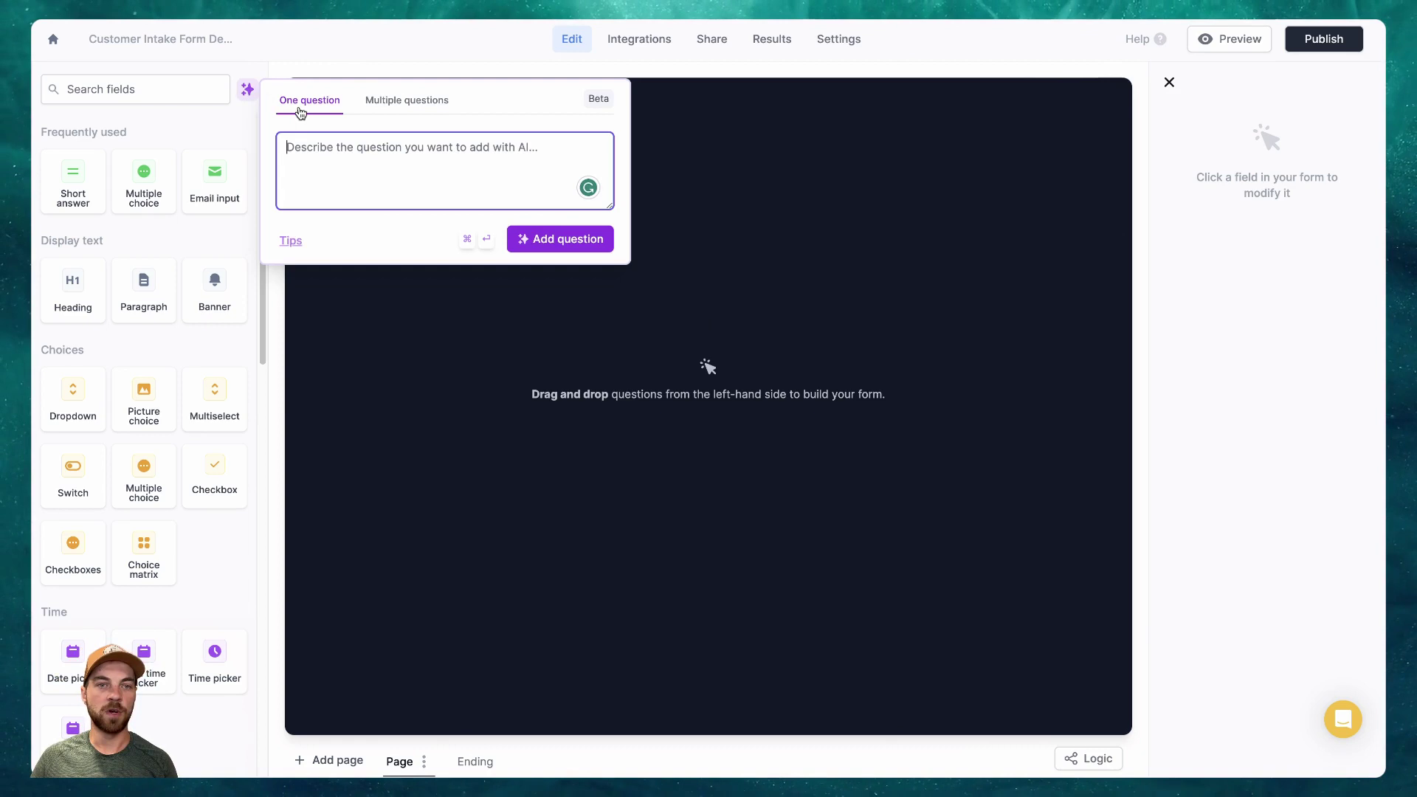
left_click(413, 104)
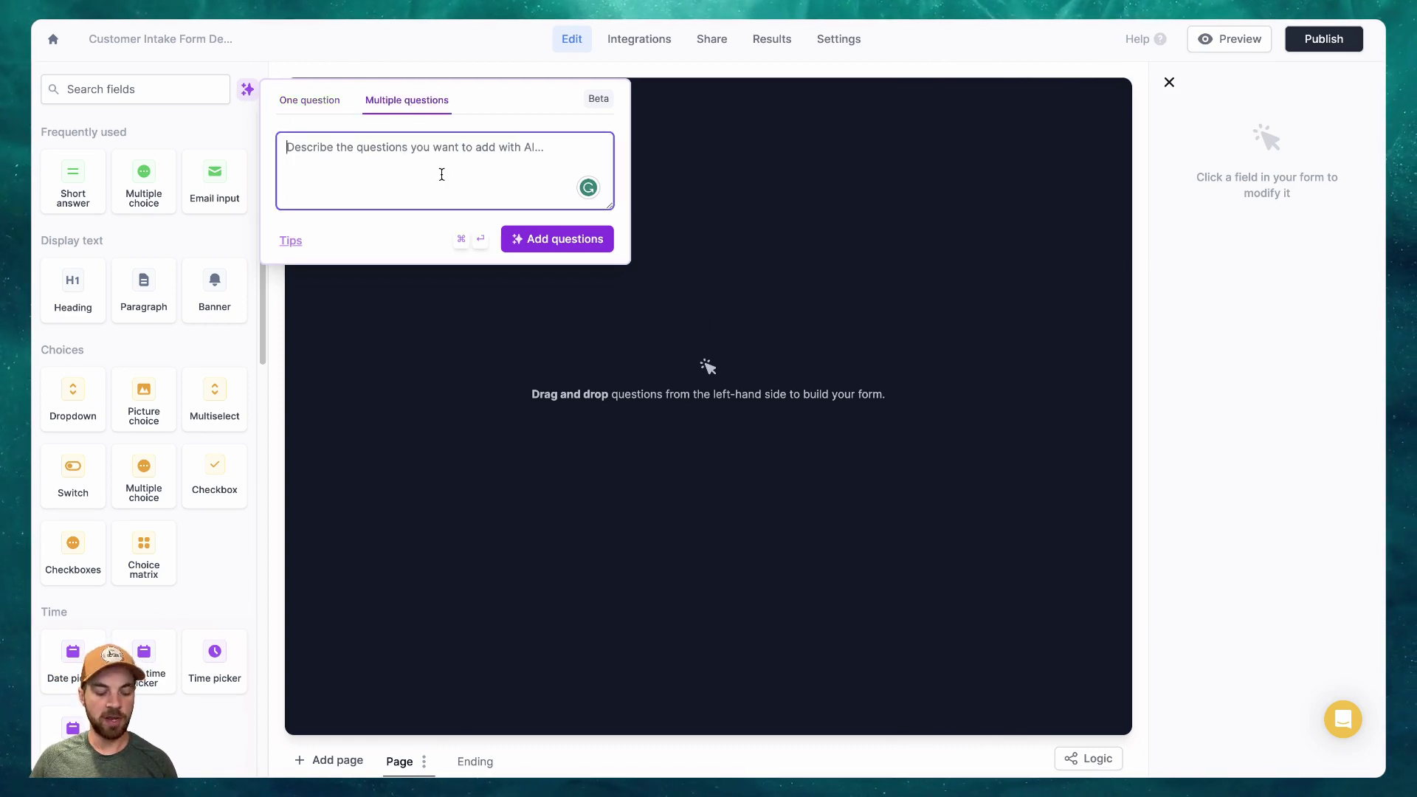
type("create customer intake form including name, email, phone, address, Services requested (multi-select), Describe other (Long answer), Photos (file upload)")
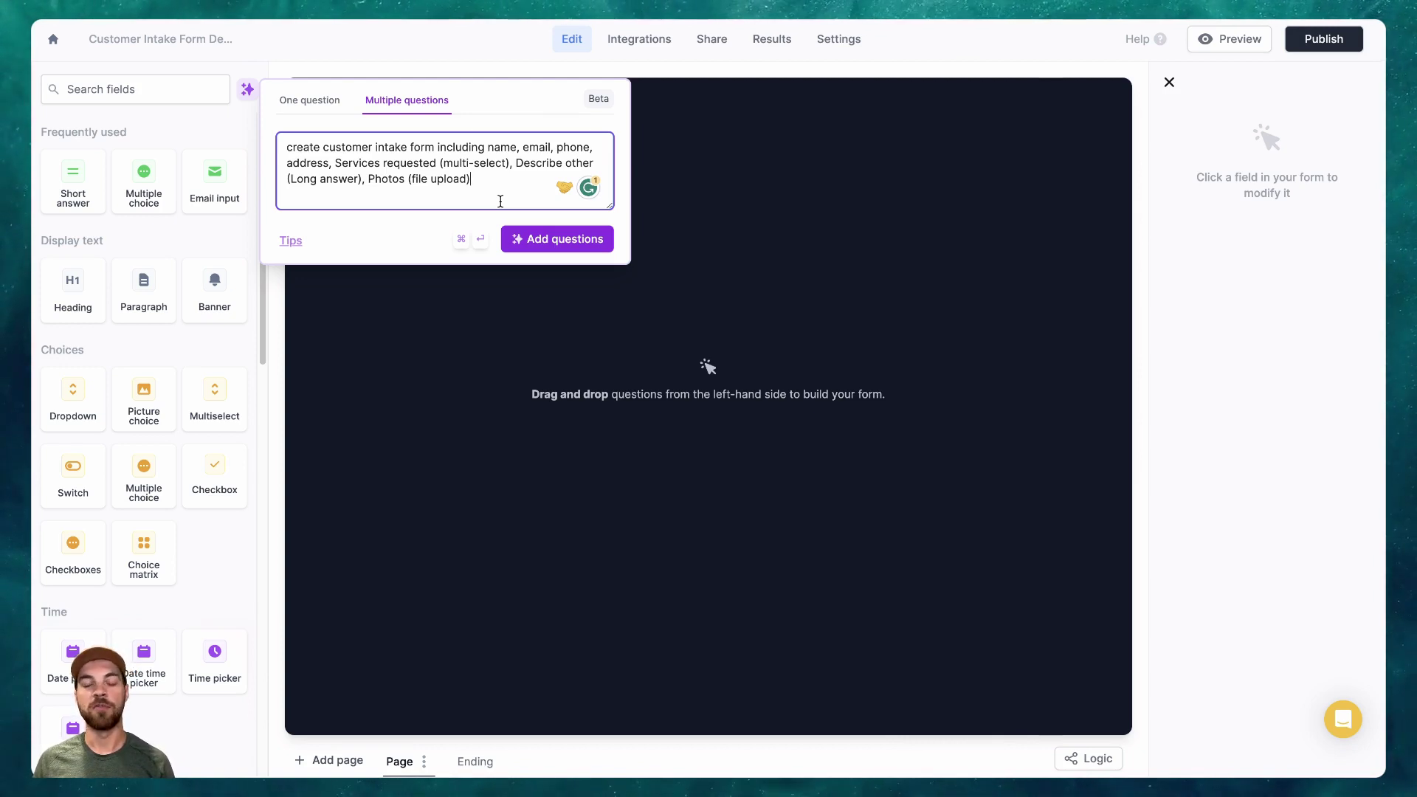
left_click(546, 238)
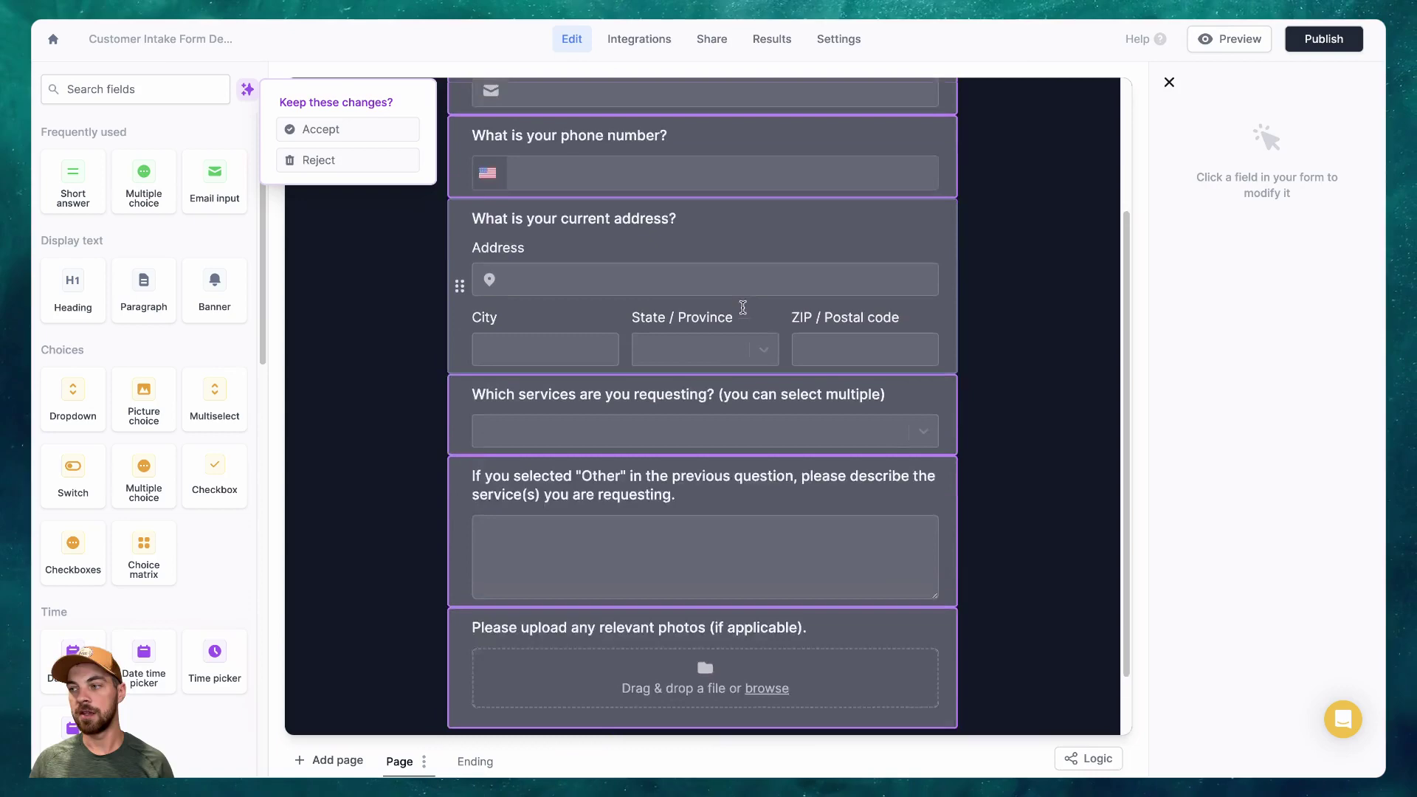
Accept the AI-generated questions and select the services question.
scroll(733, 362, "up", 4)
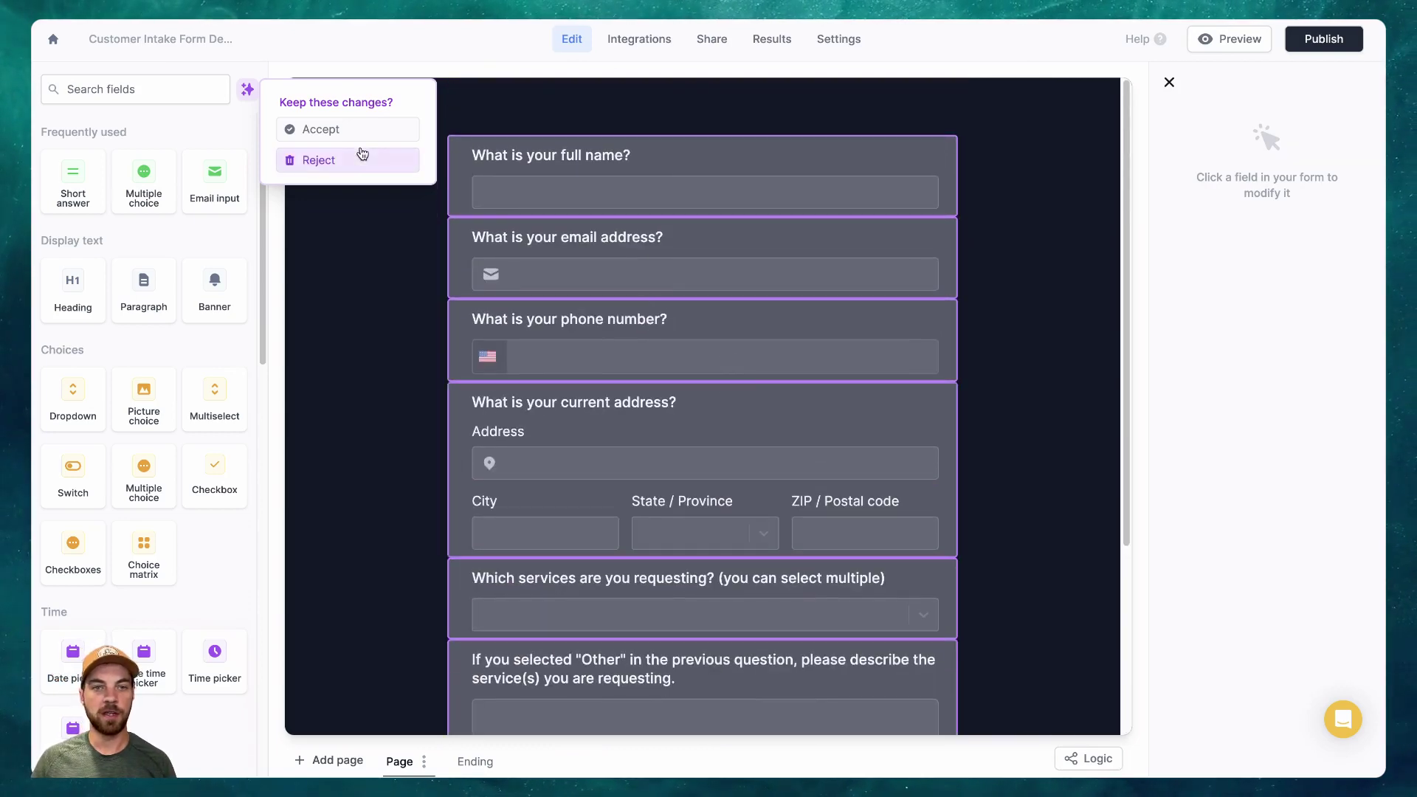
scroll(554, 246, "down", 4)
scroll(553, 245, "up", 4)
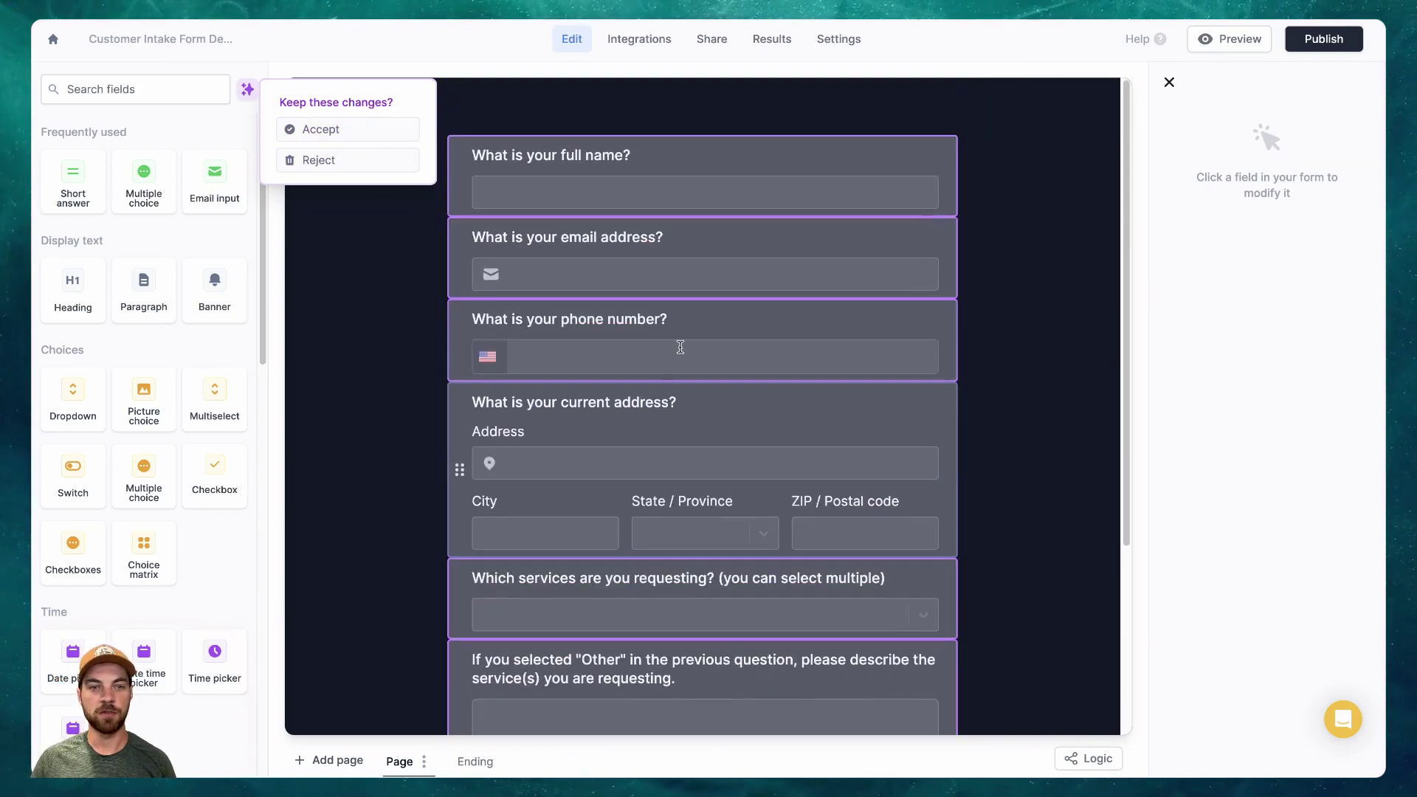
left_click(324, 136)
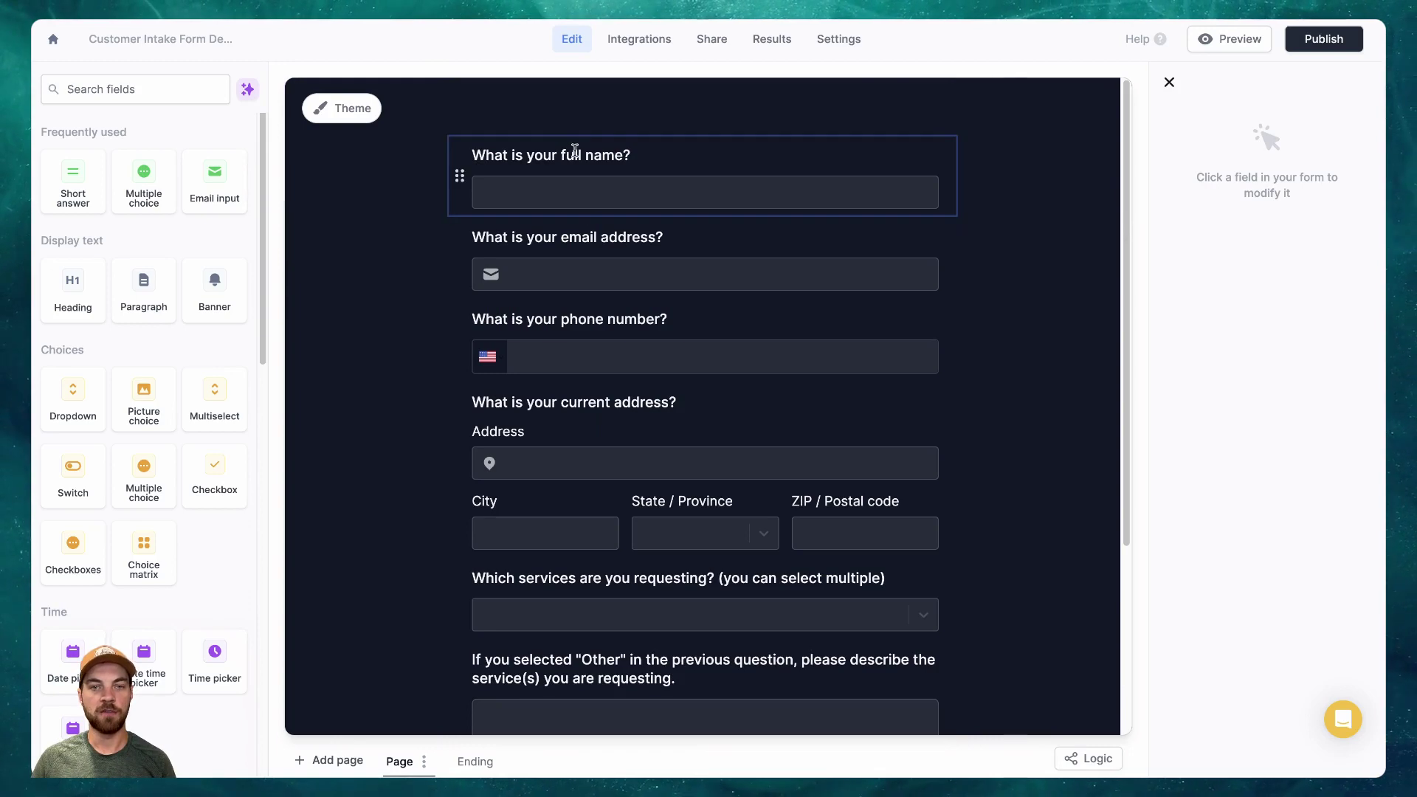
scroll(579, 251, "down", 1)
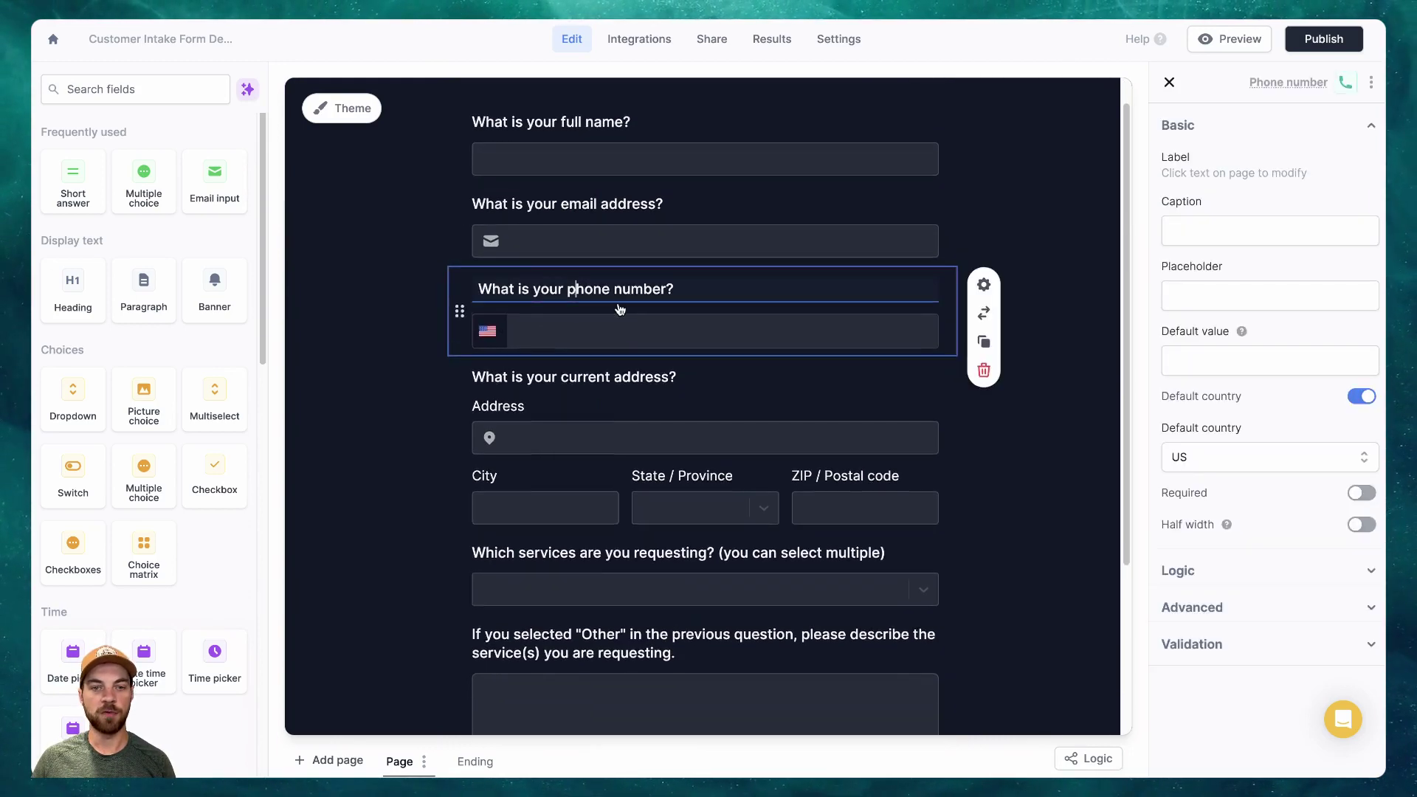
scroll(620, 308, "down", 3)
left_click(622, 185)
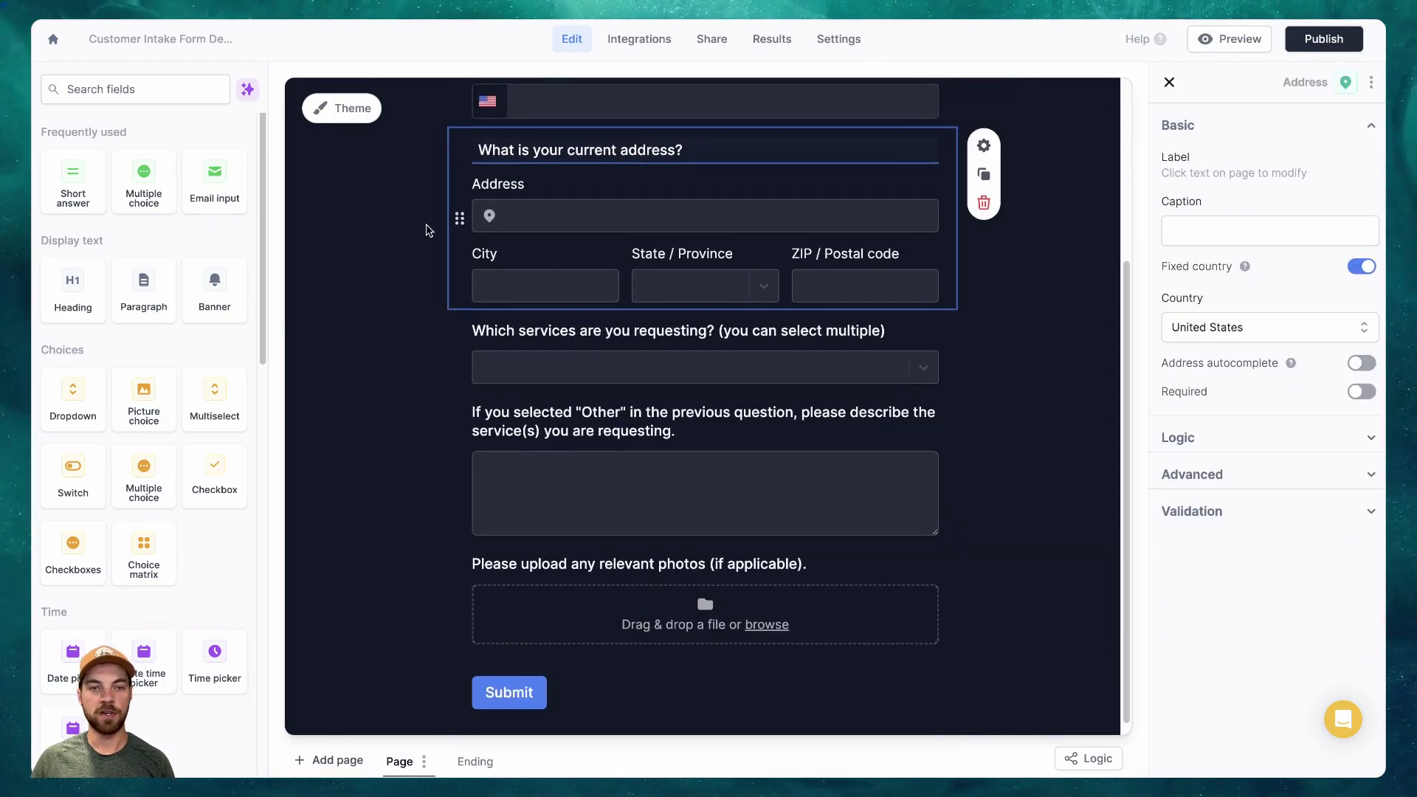
left_click(598, 316)
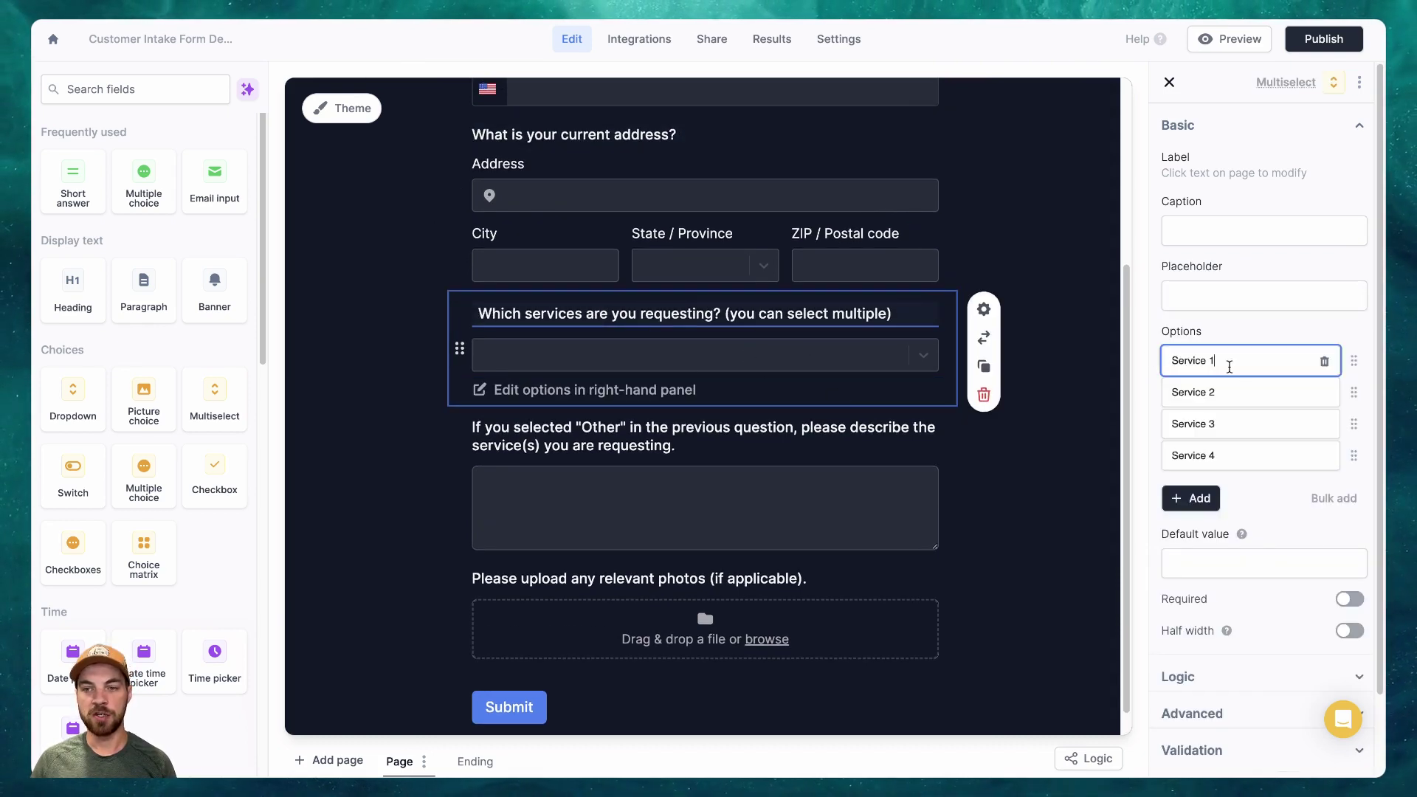
Rename the services choices to Deck, Laneway, Sidewalks and Other.
left_click_drag(1228, 362, 1169, 362)
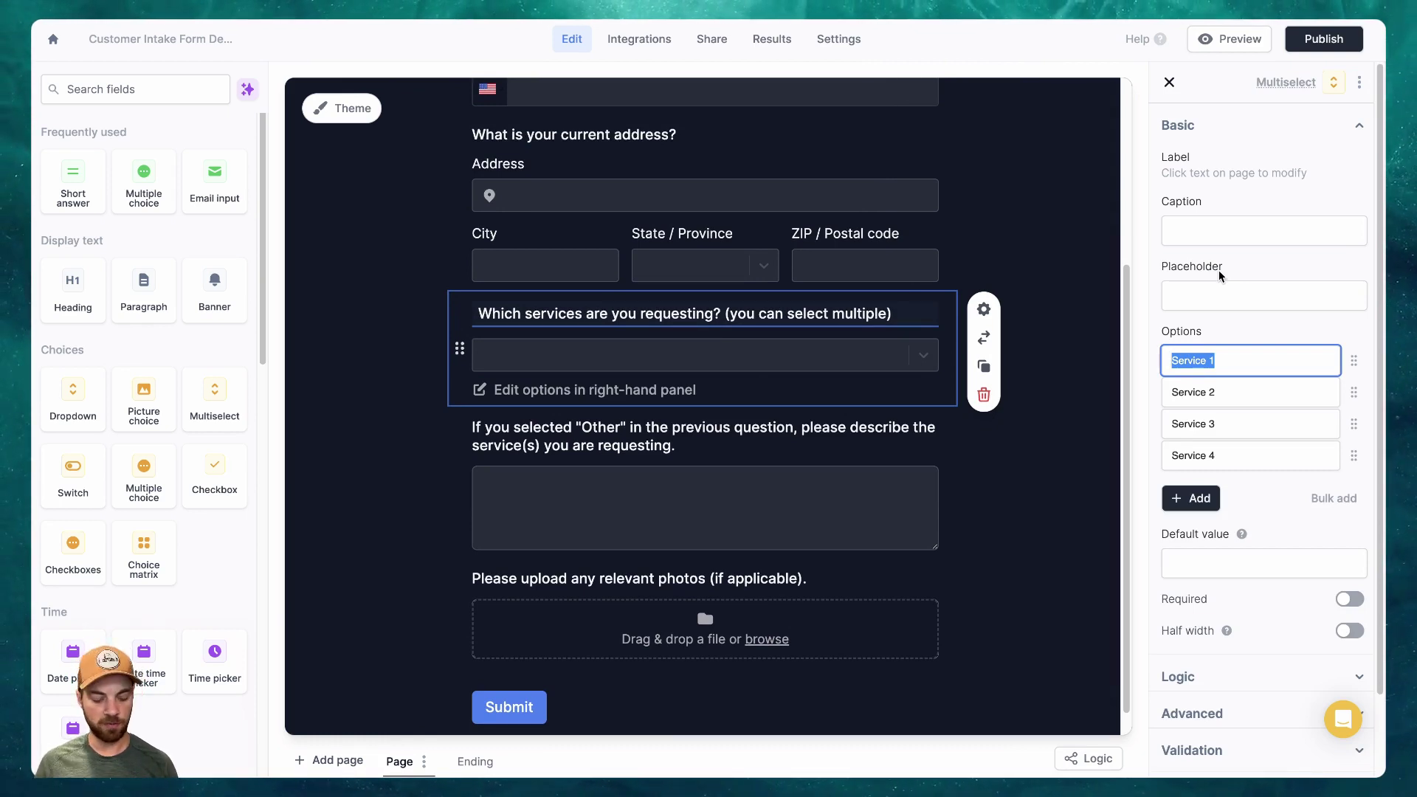
type("Deck")
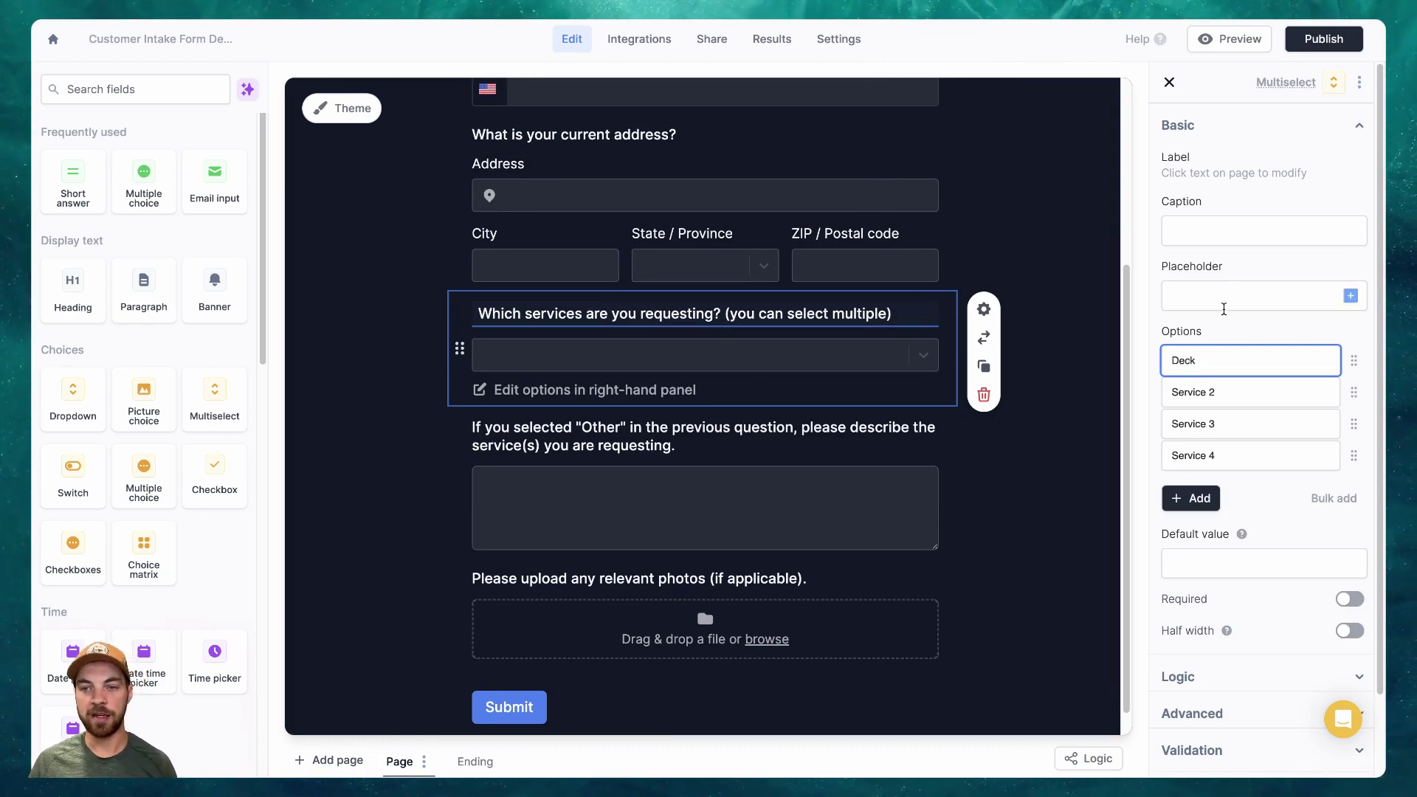
left_click_drag(1234, 391, 1174, 391)
type("L")
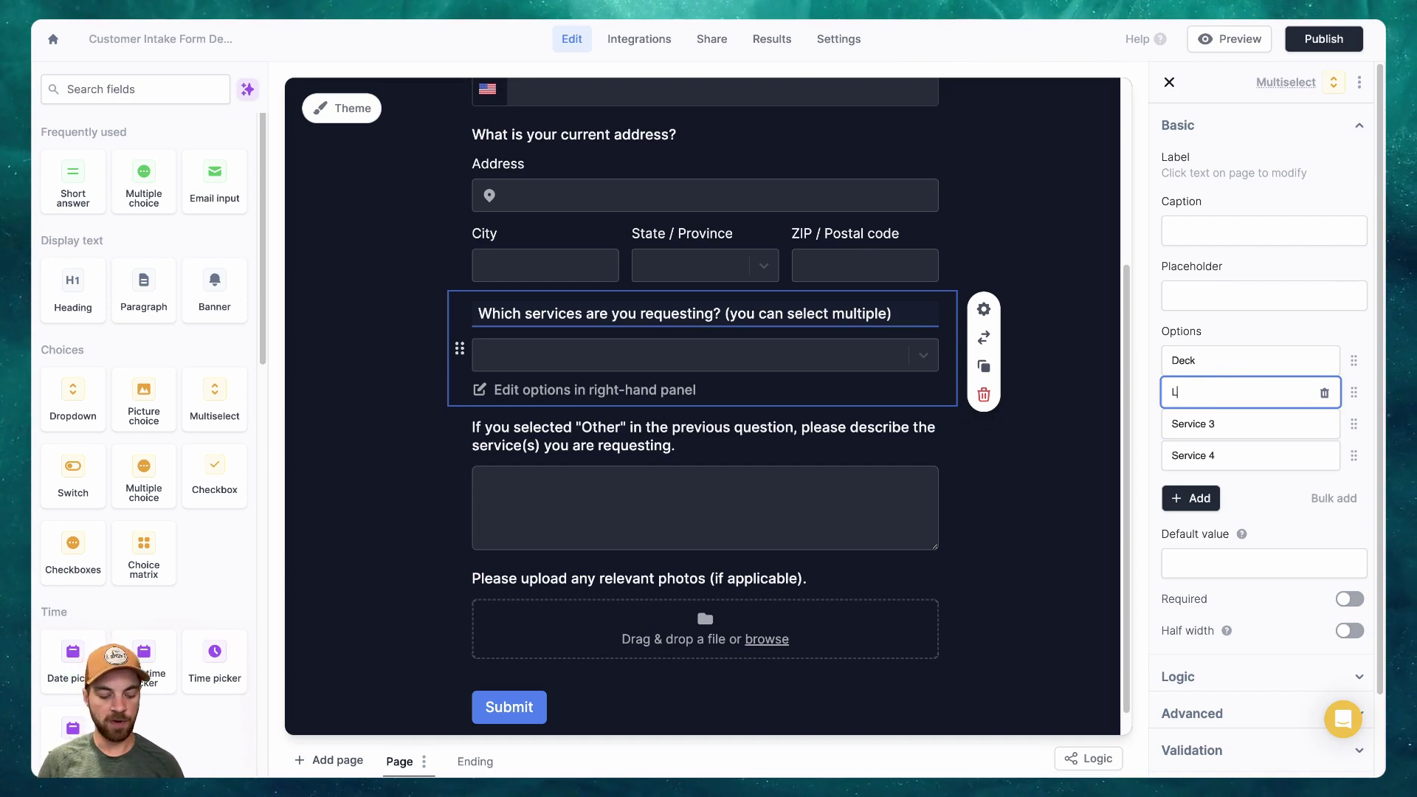
type("y")
key("Tab")
type("Sidewa")
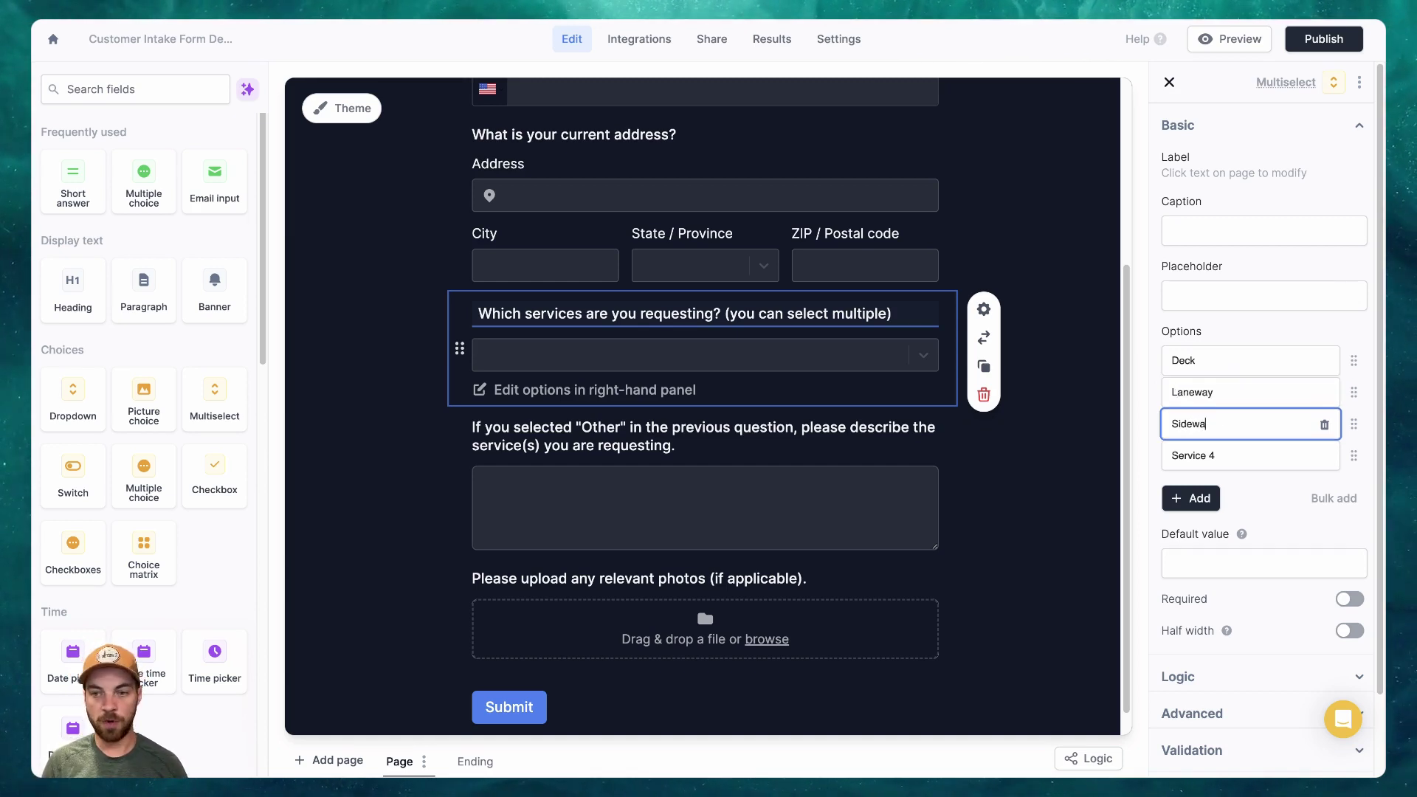
type("lks")
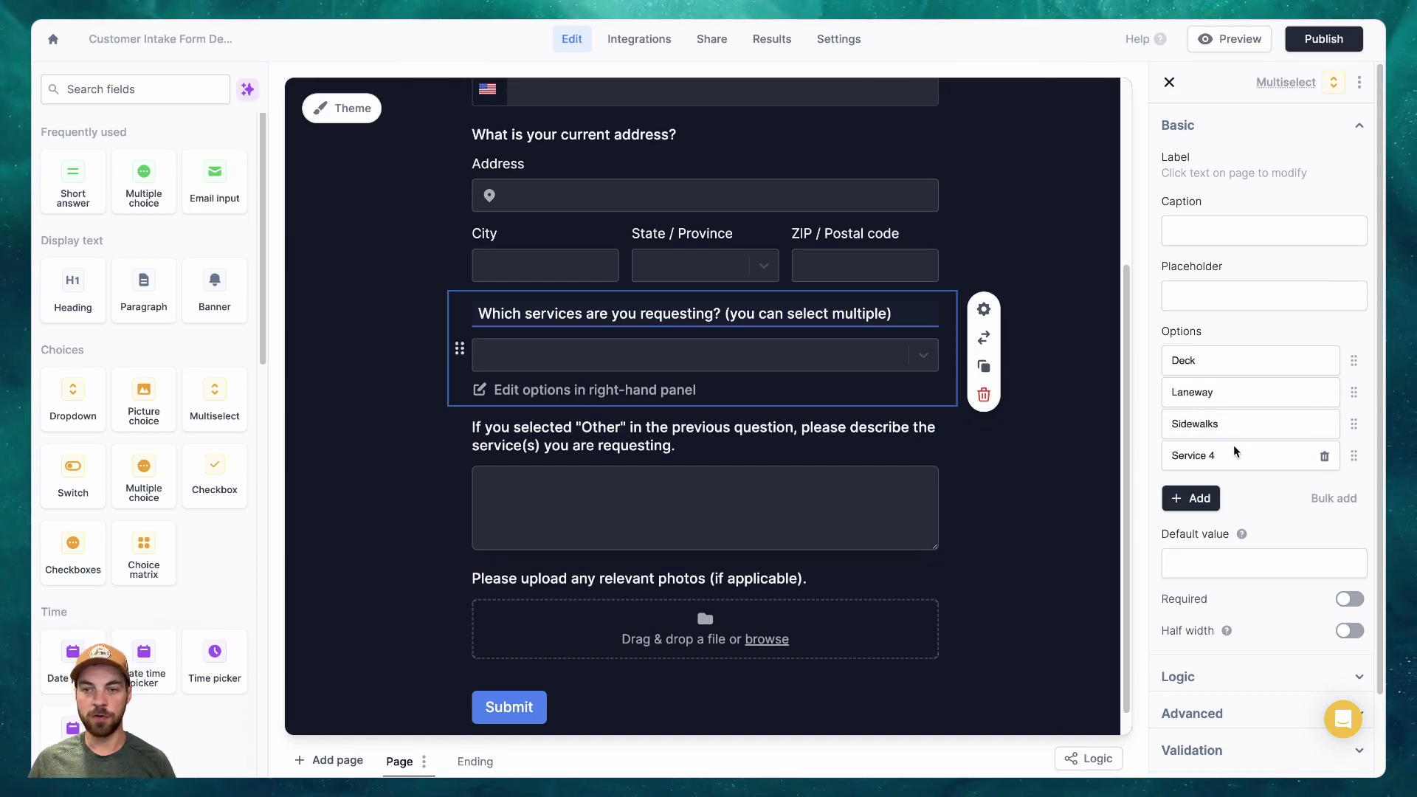
left_click(1226, 455)
triple_click(1227, 455)
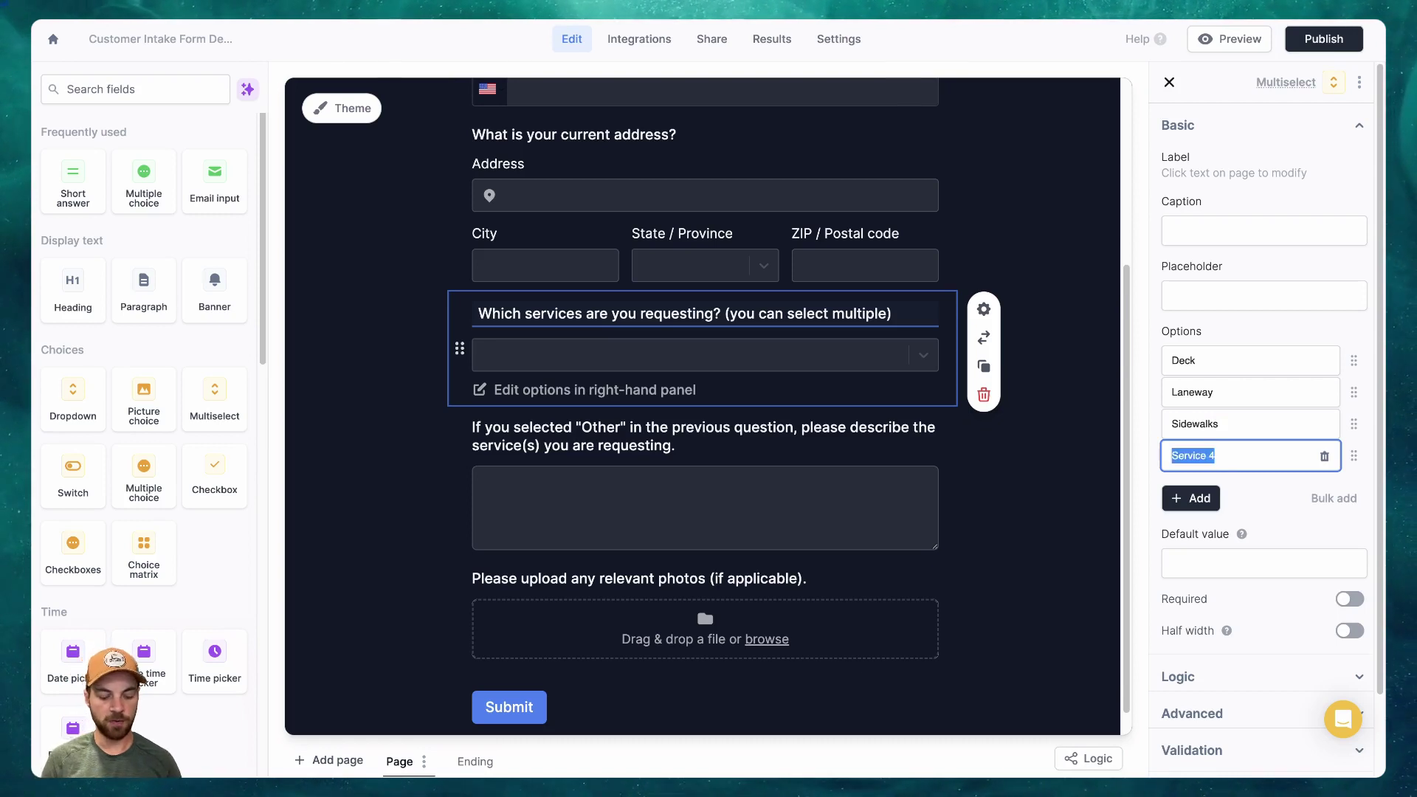
type("Other")
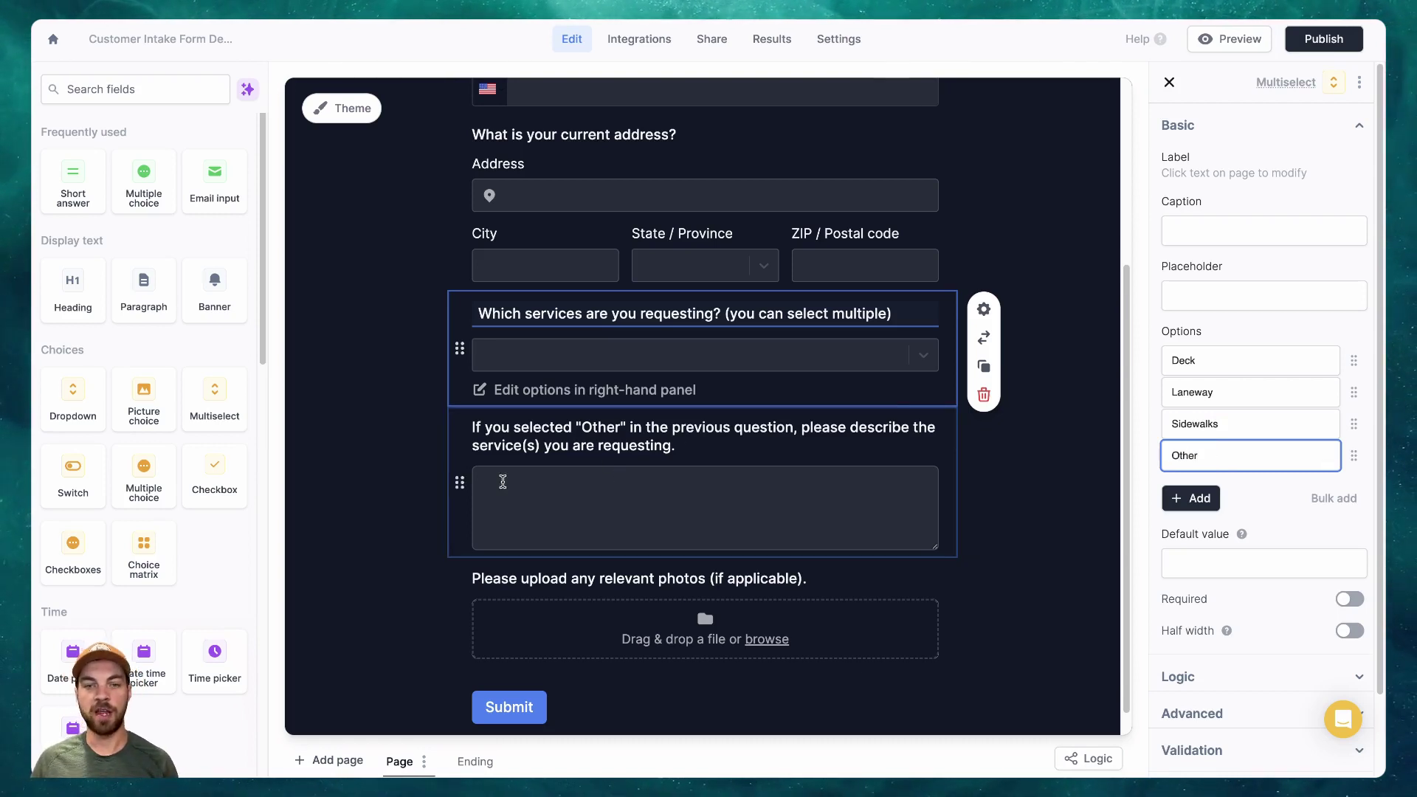
left_click(1033, 465)
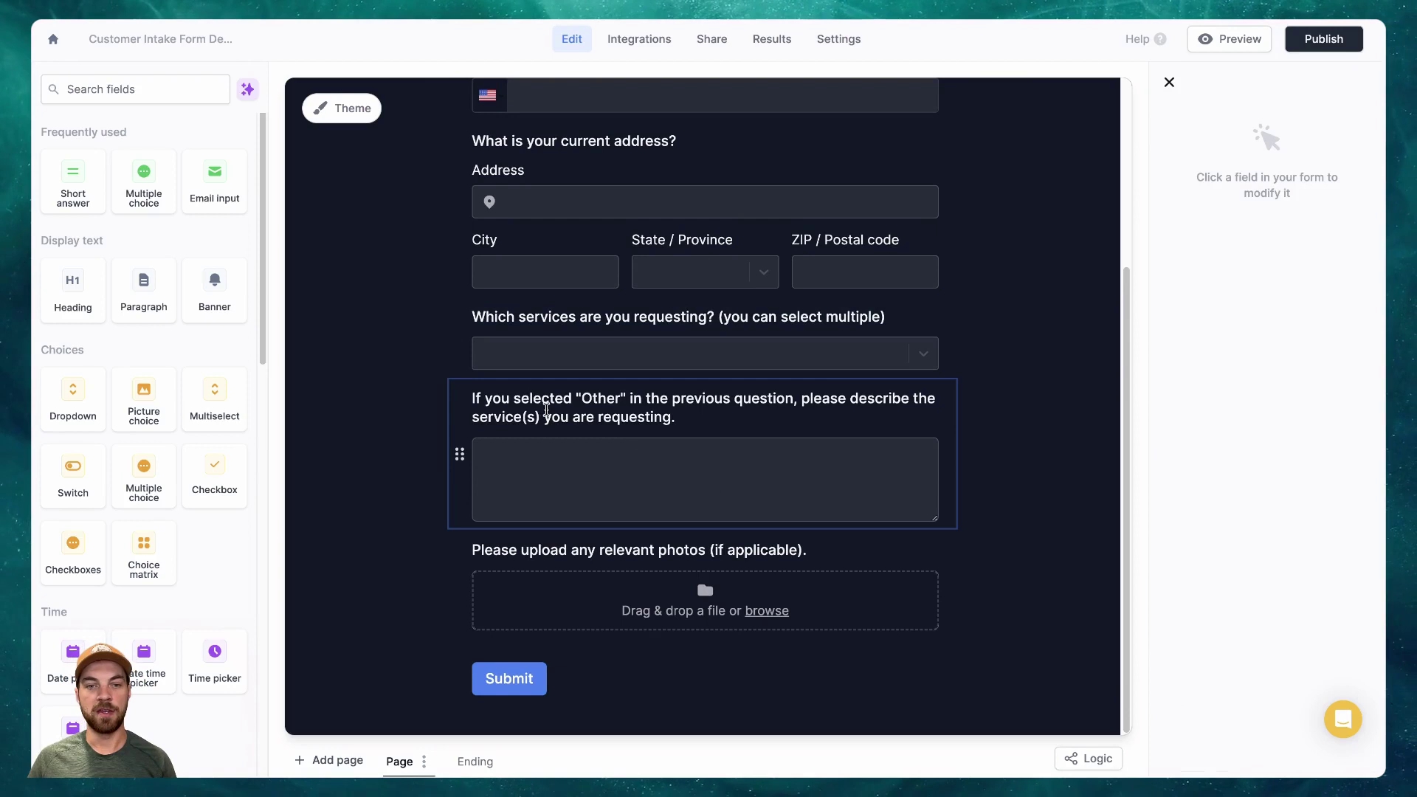
Open Show-when conditional logic on the other-service description question.
left_click(544, 414)
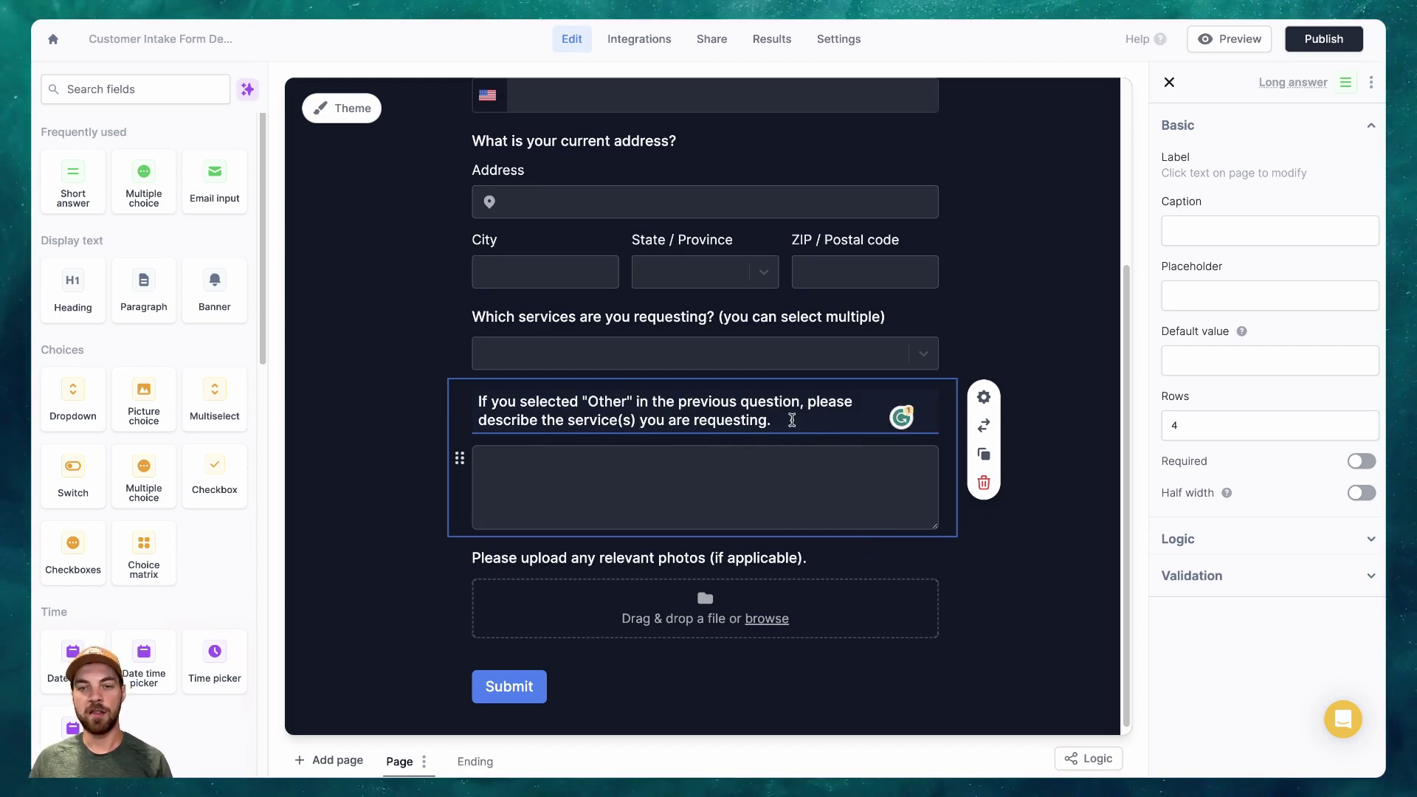
left_click(922, 361)
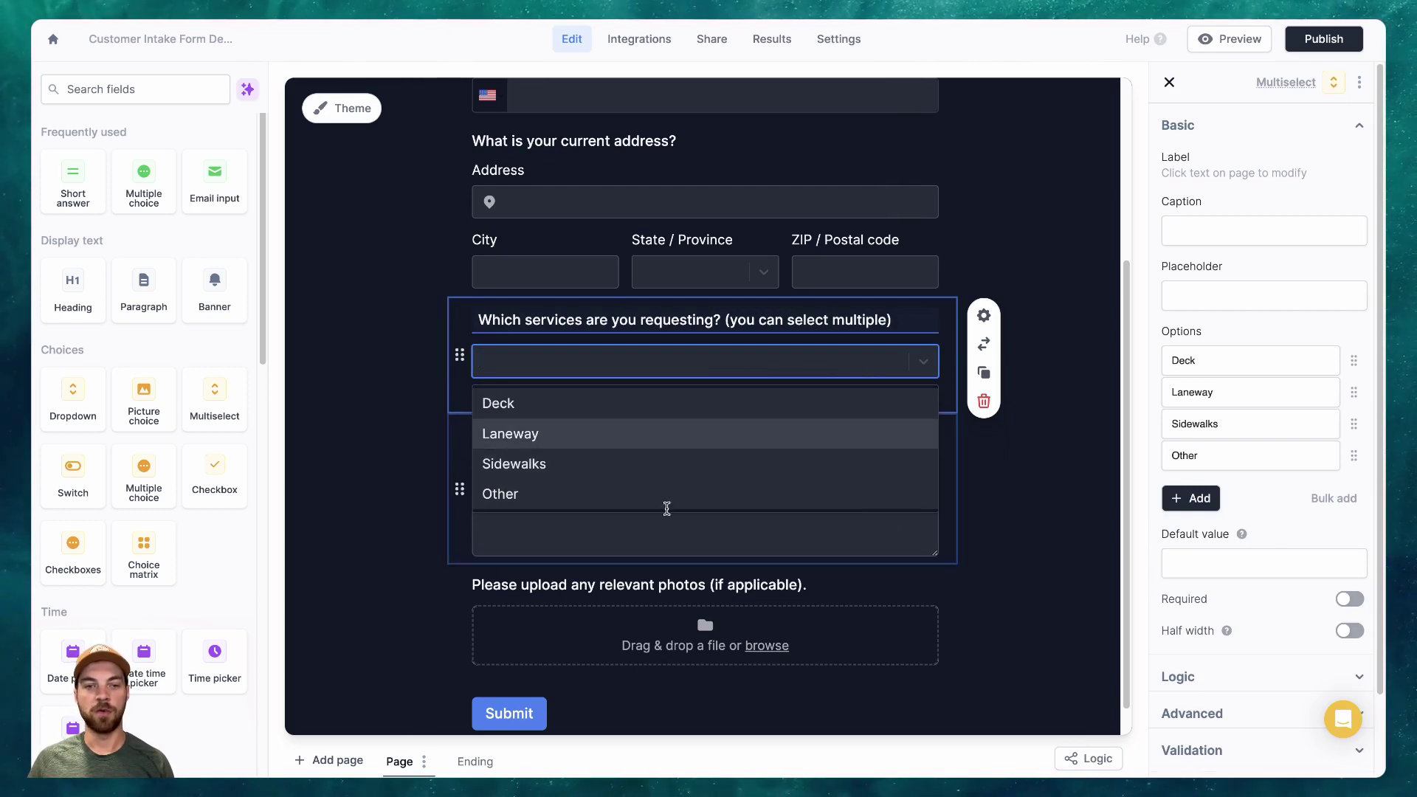
left_click(1002, 471)
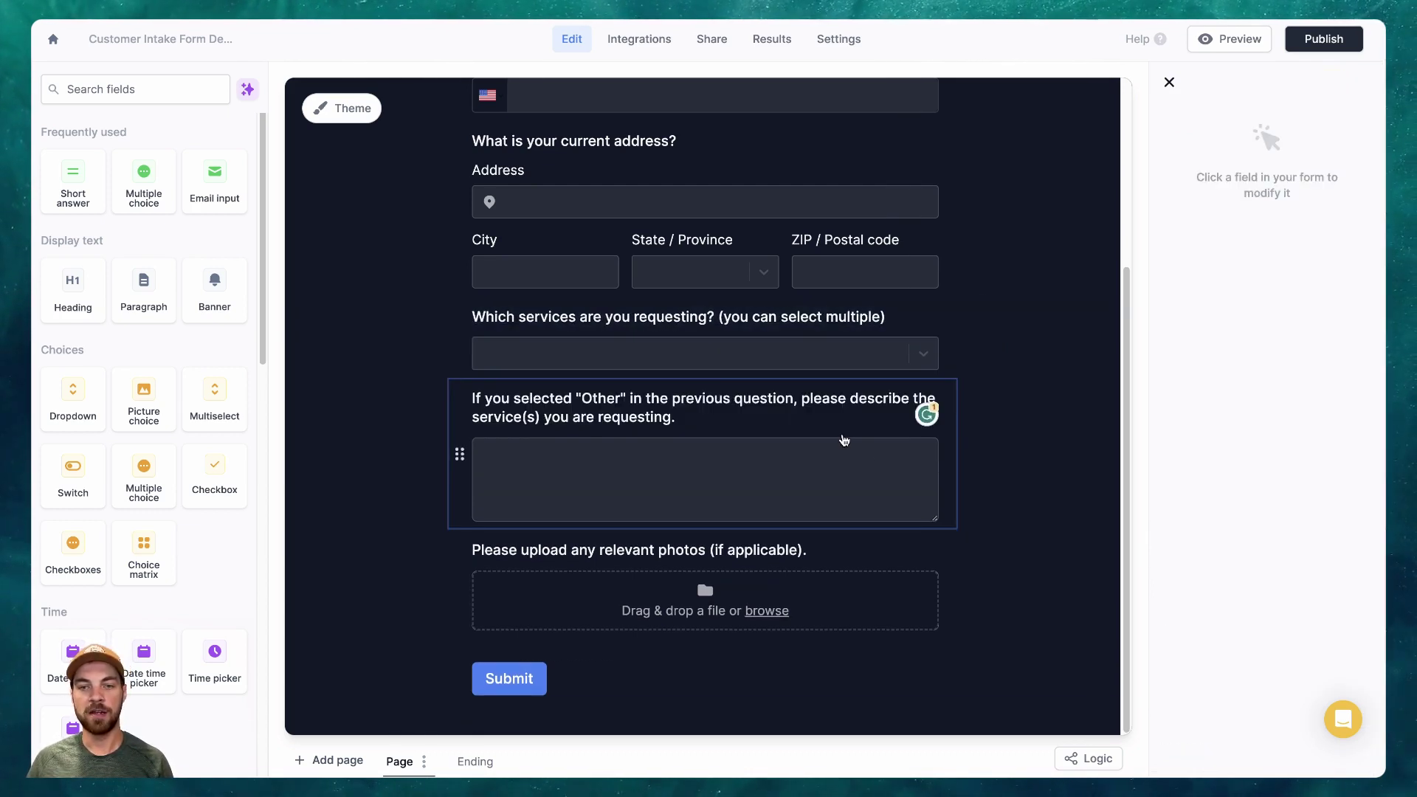
left_click(844, 440)
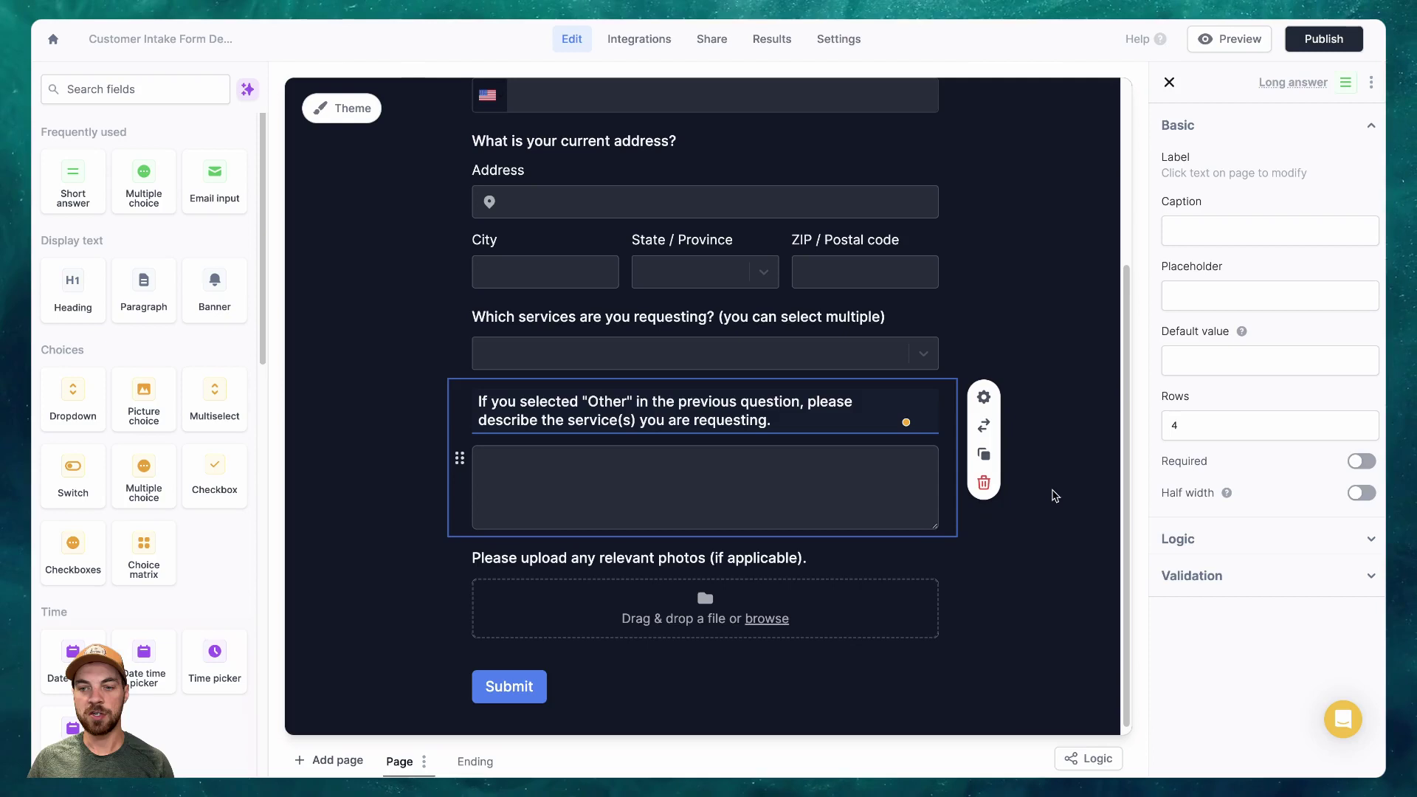
left_click(1216, 552)
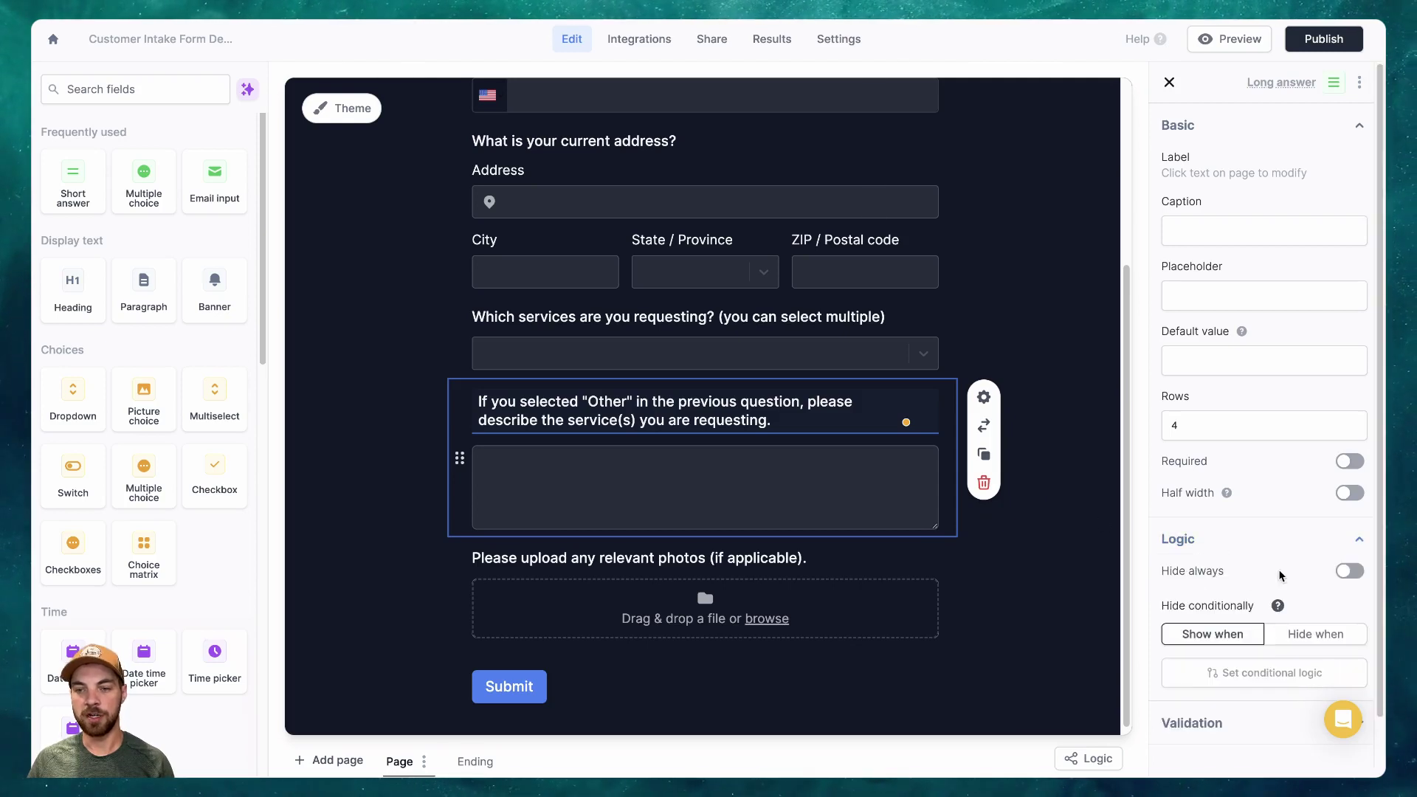
scroll(1255, 583, "down", 1)
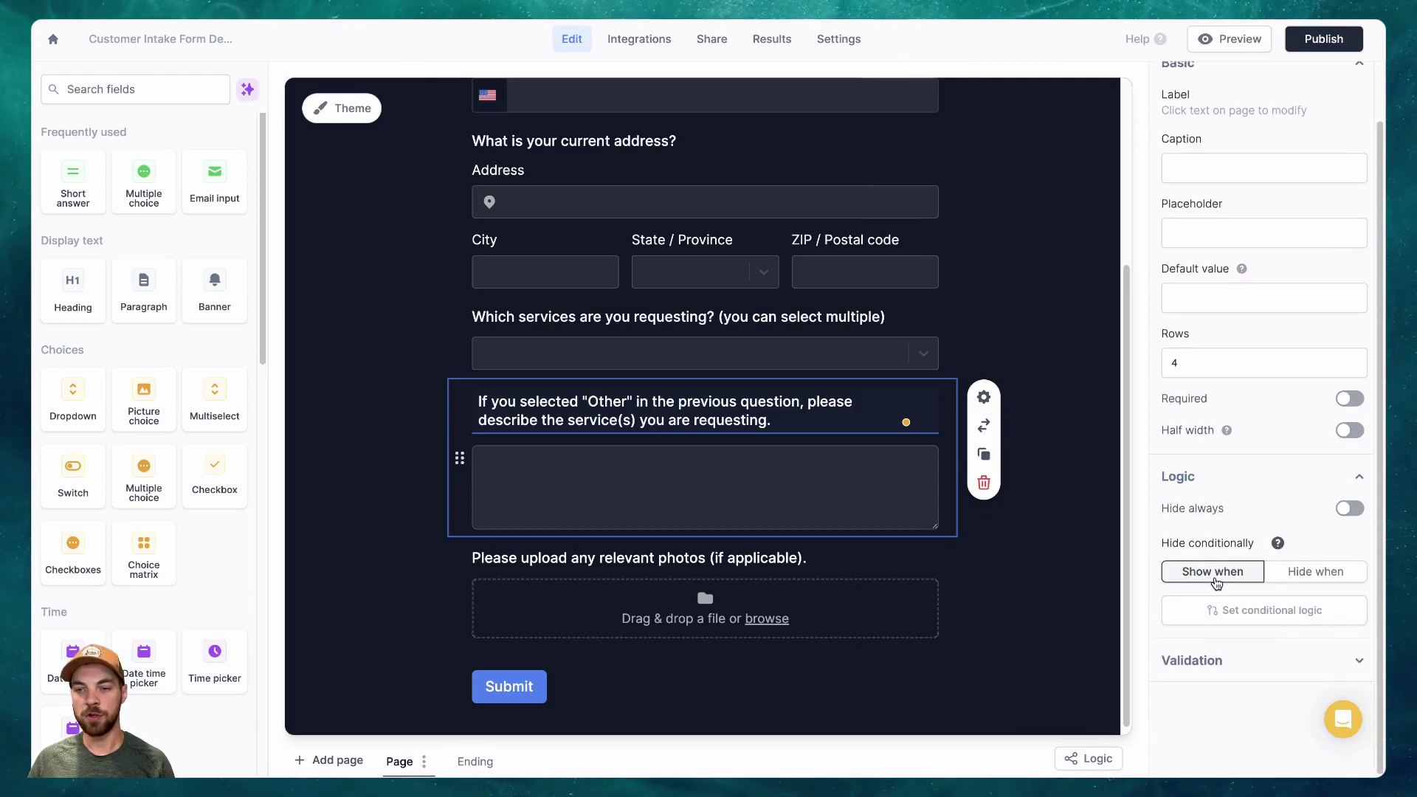
left_click(1225, 611)
Add the condition 'services question equals Other' and save the rule.
left_click(1082, 668)
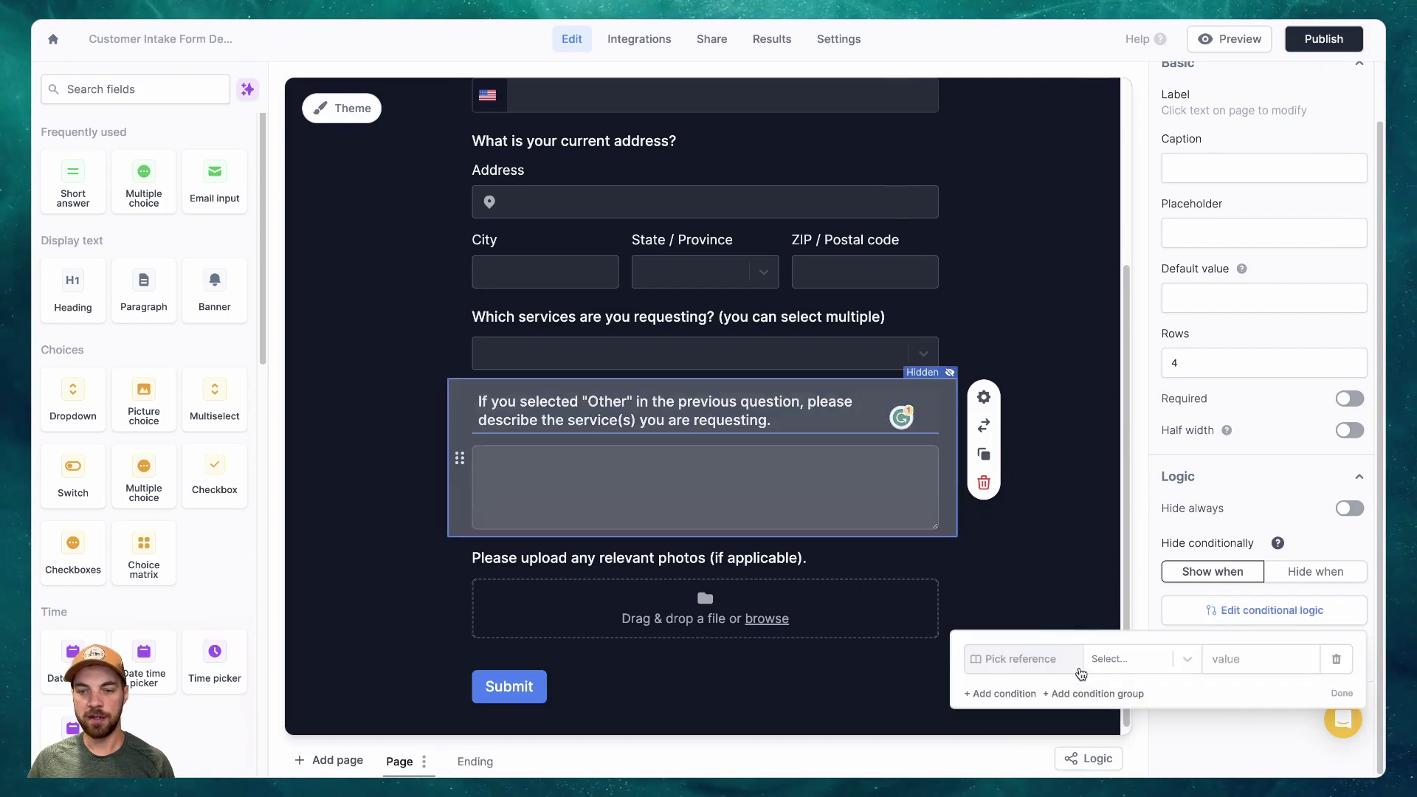
left_click(1022, 659)
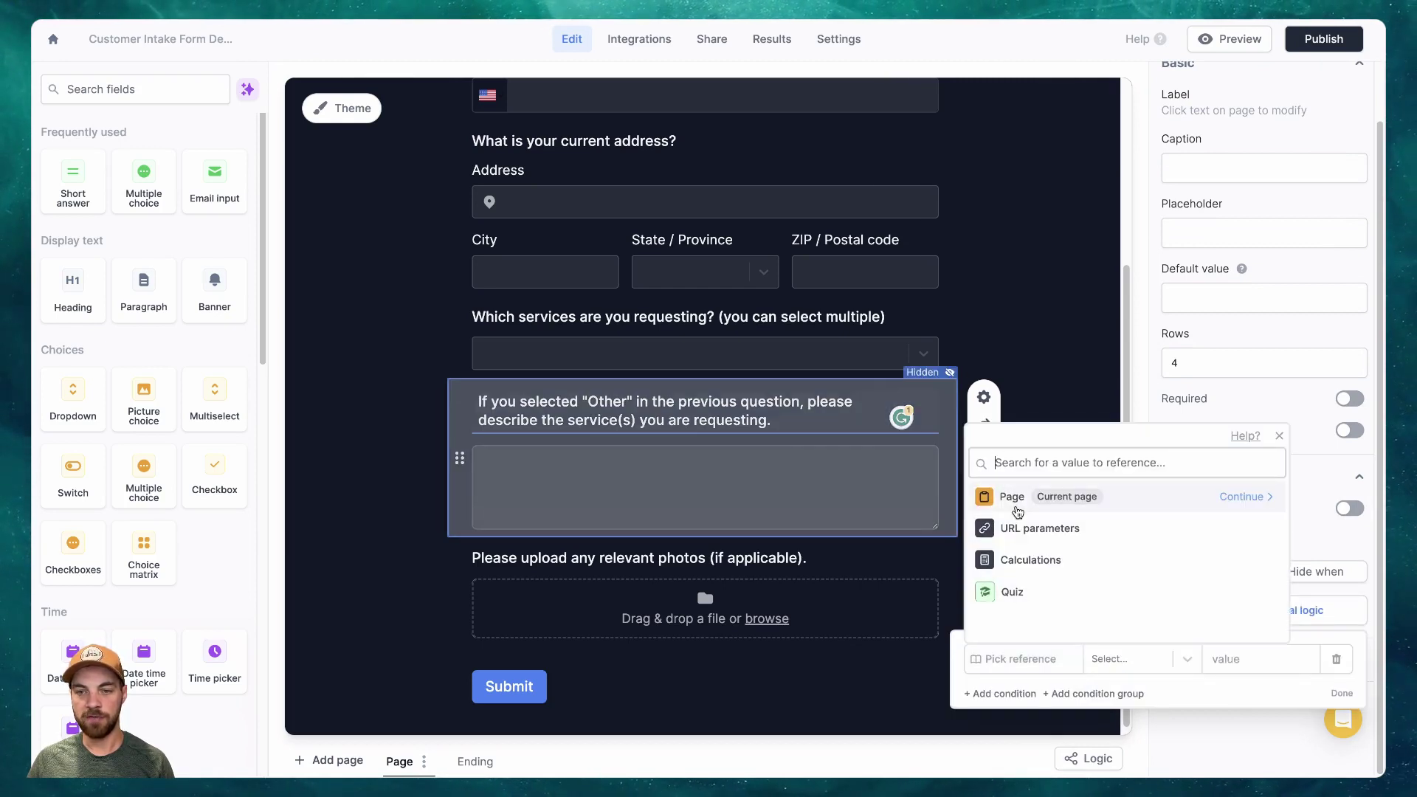
left_click(1244, 497)
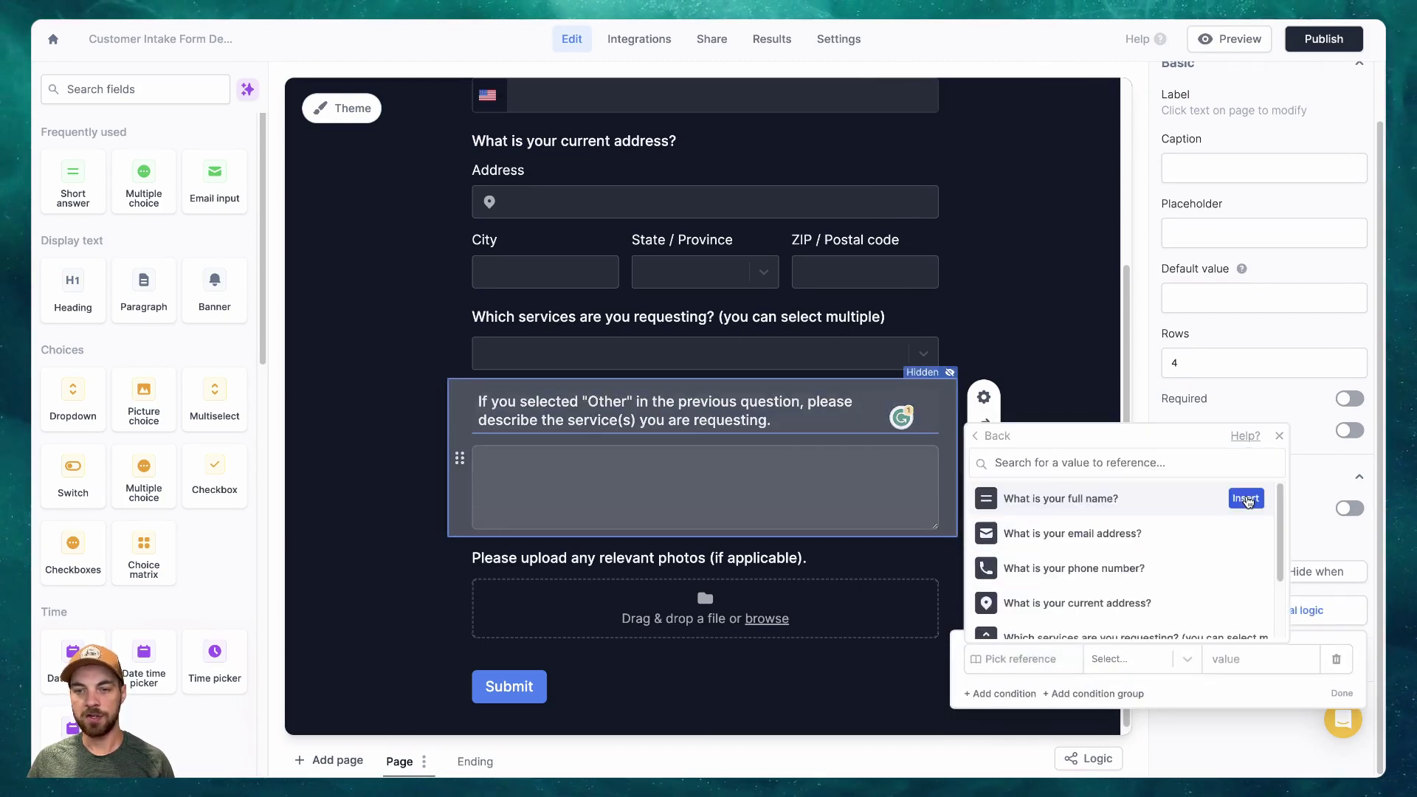
scroll(1254, 531, "down", 2)
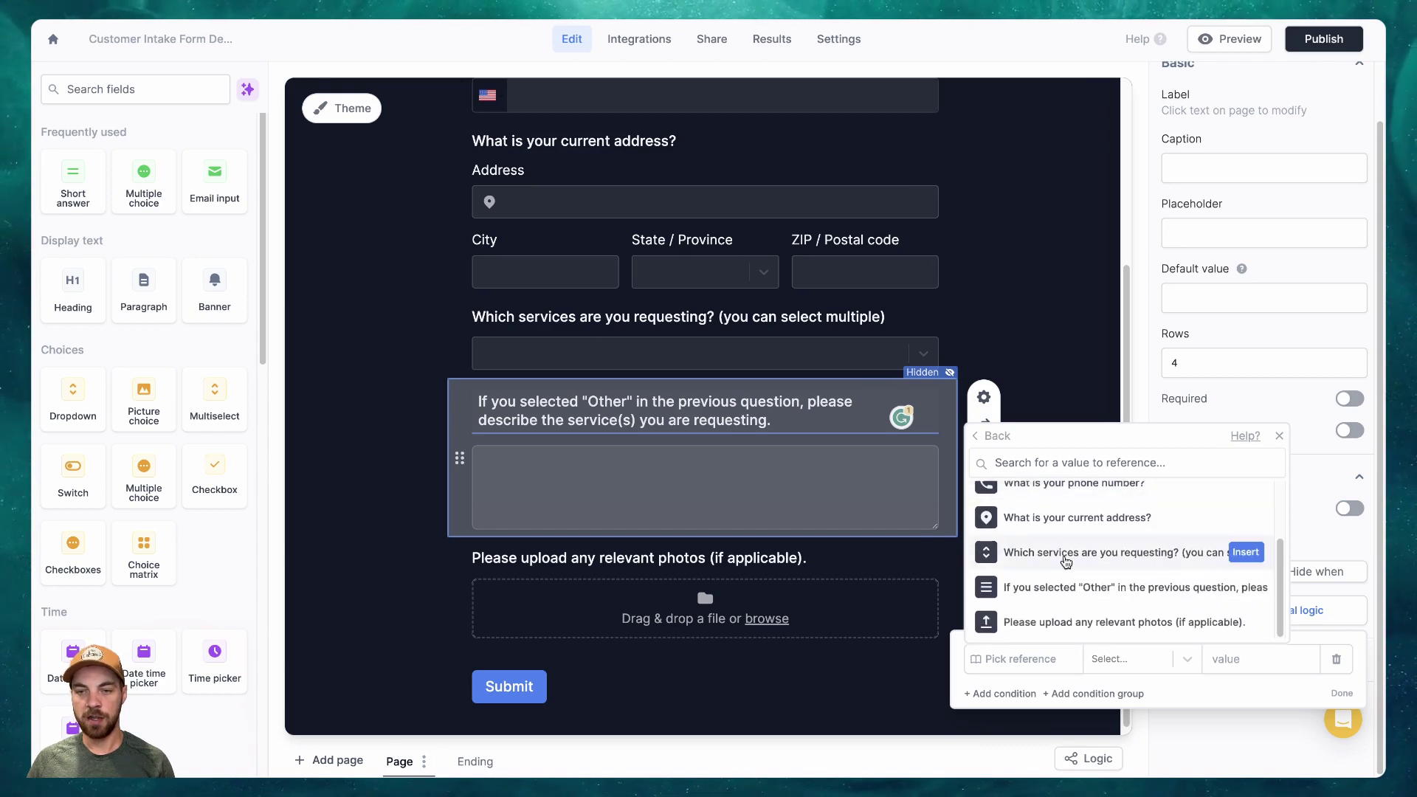
left_click(1254, 555)
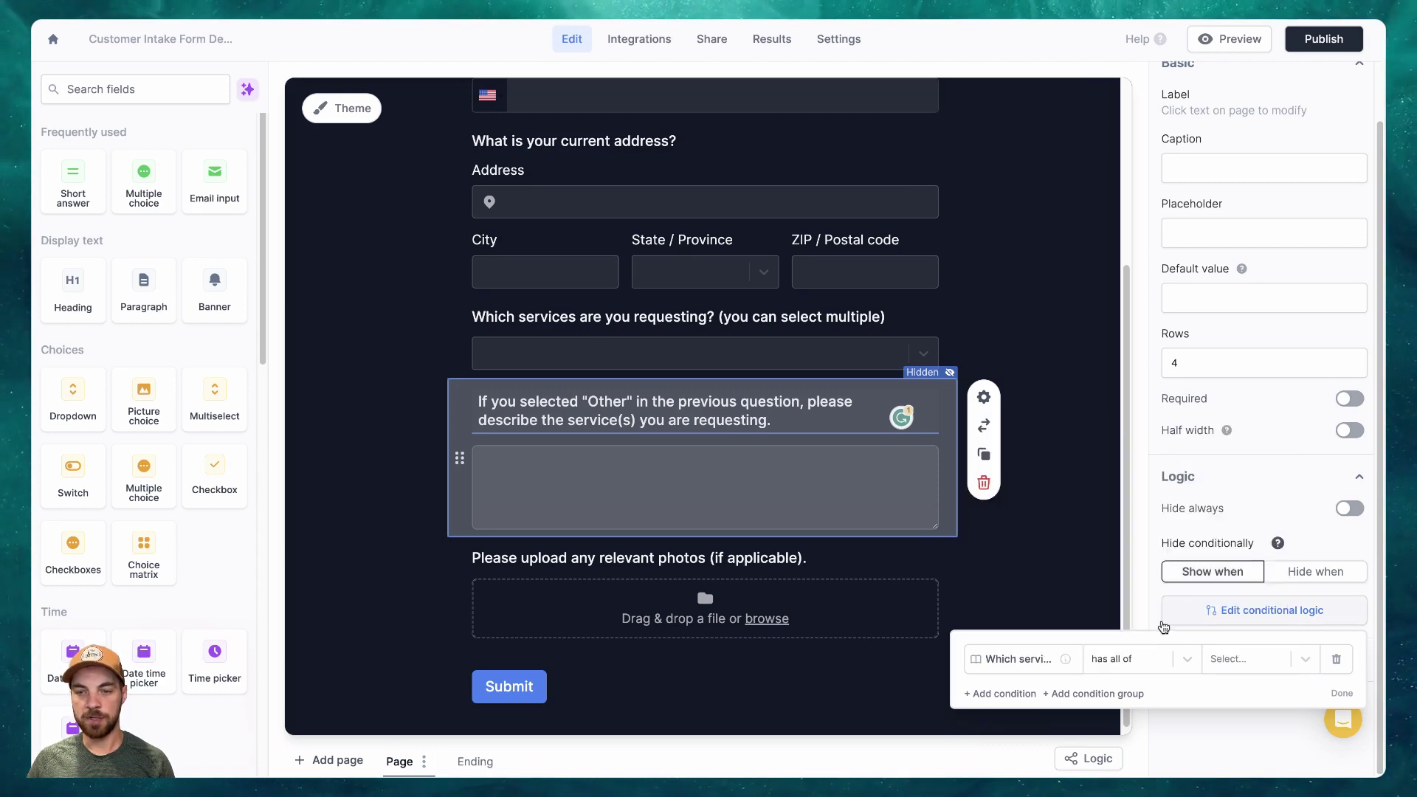
left_click(1167, 666)
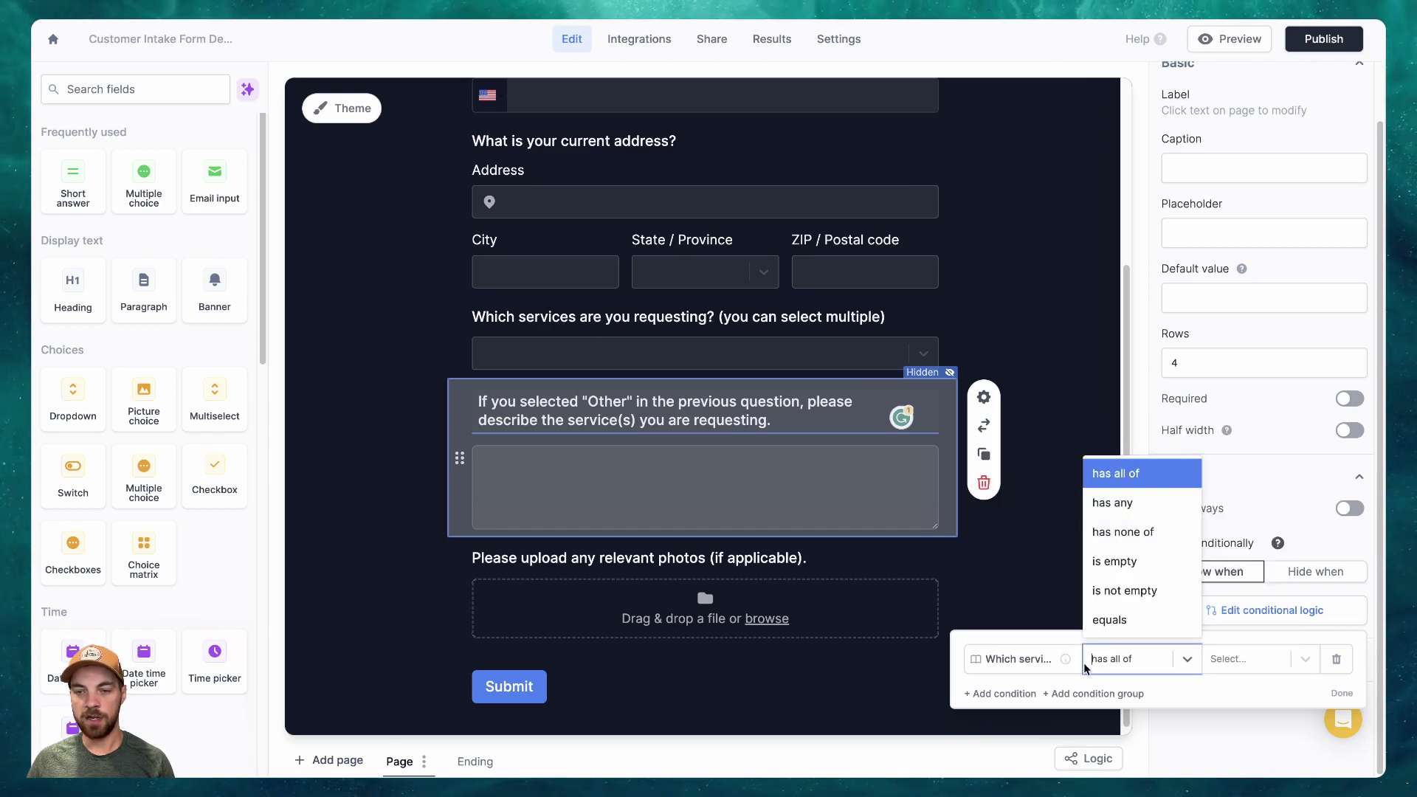
left_click(1101, 628)
left_click(1222, 664)
left_click(1226, 620)
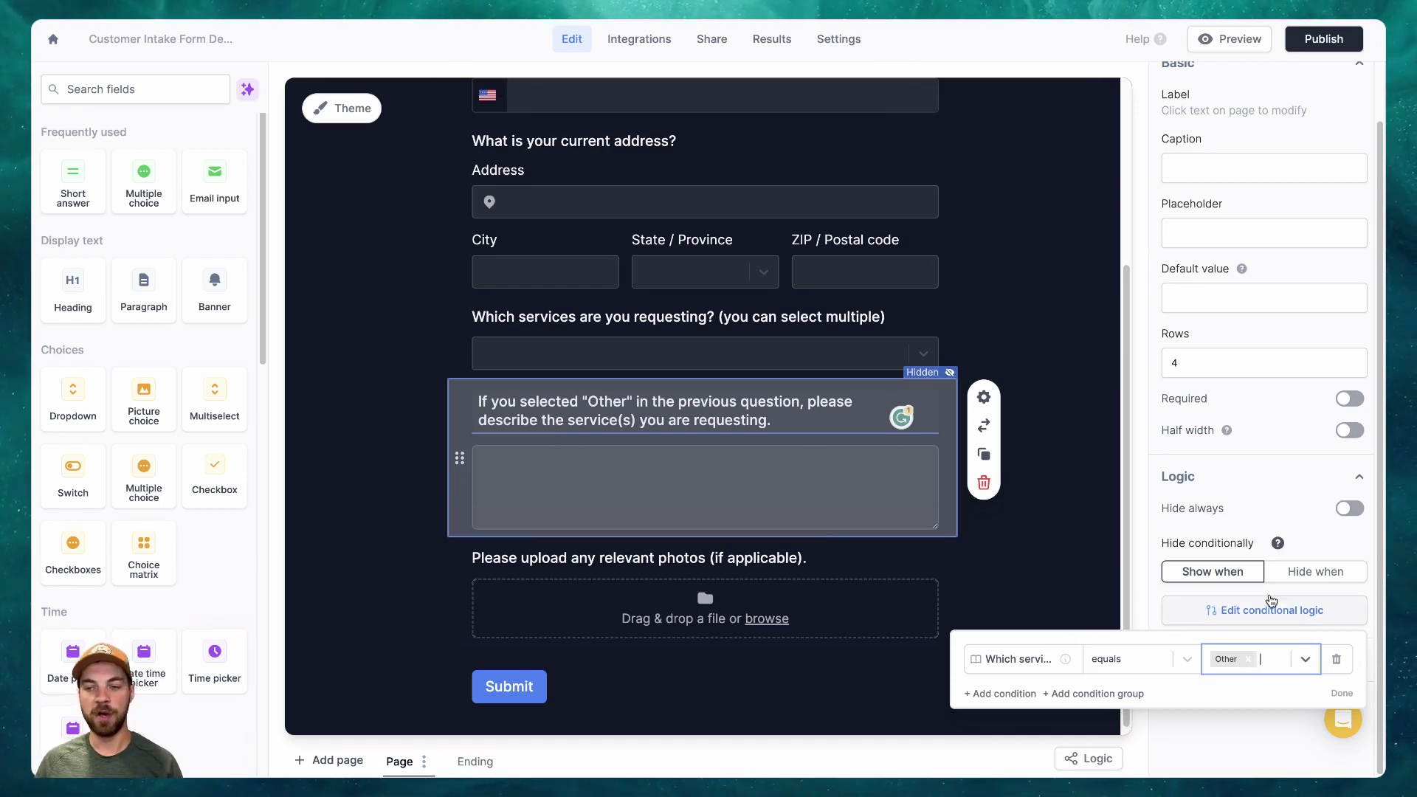
left_click(1340, 694)
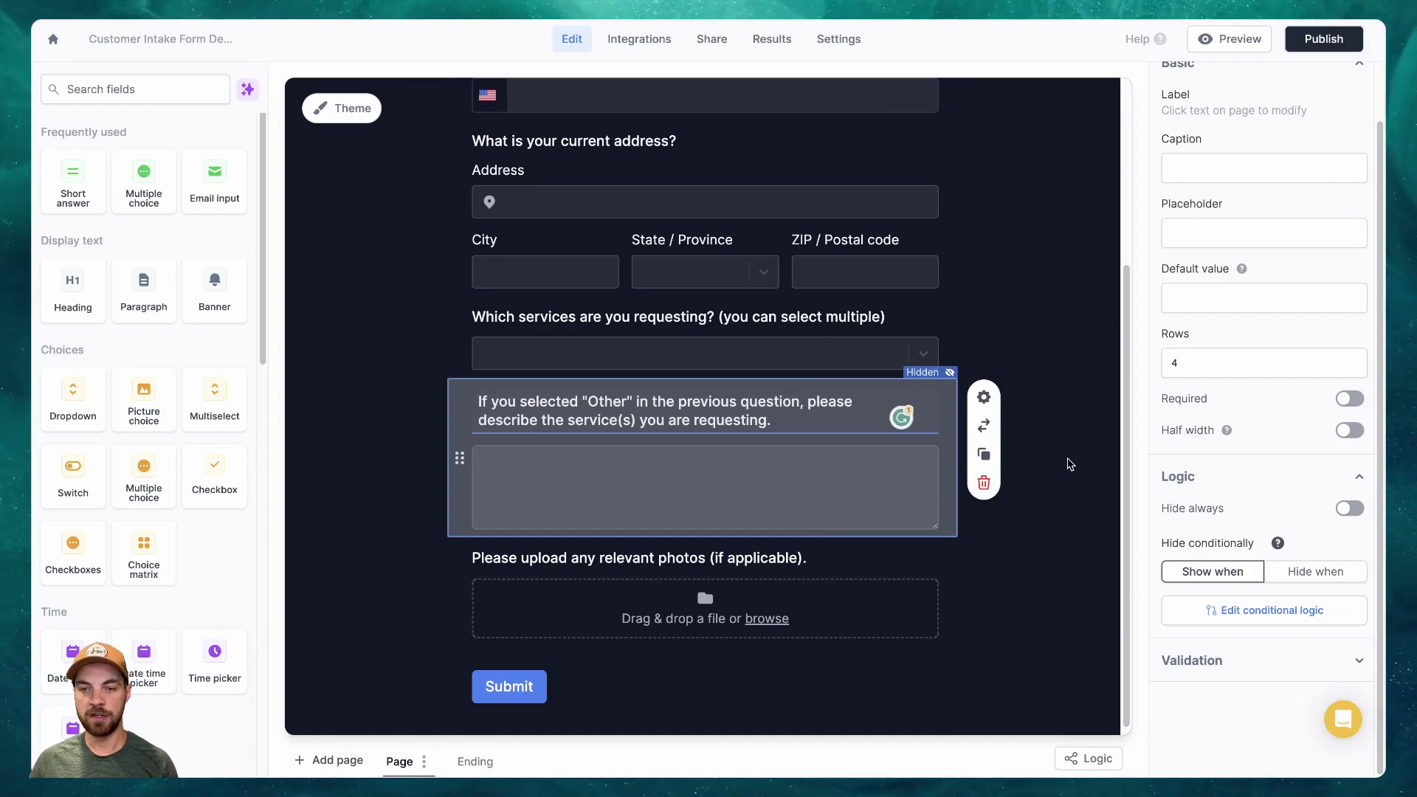
Raise the photo upload's Max files from 5 to 10, leaving file size unlimited.
left_click(1070, 463)
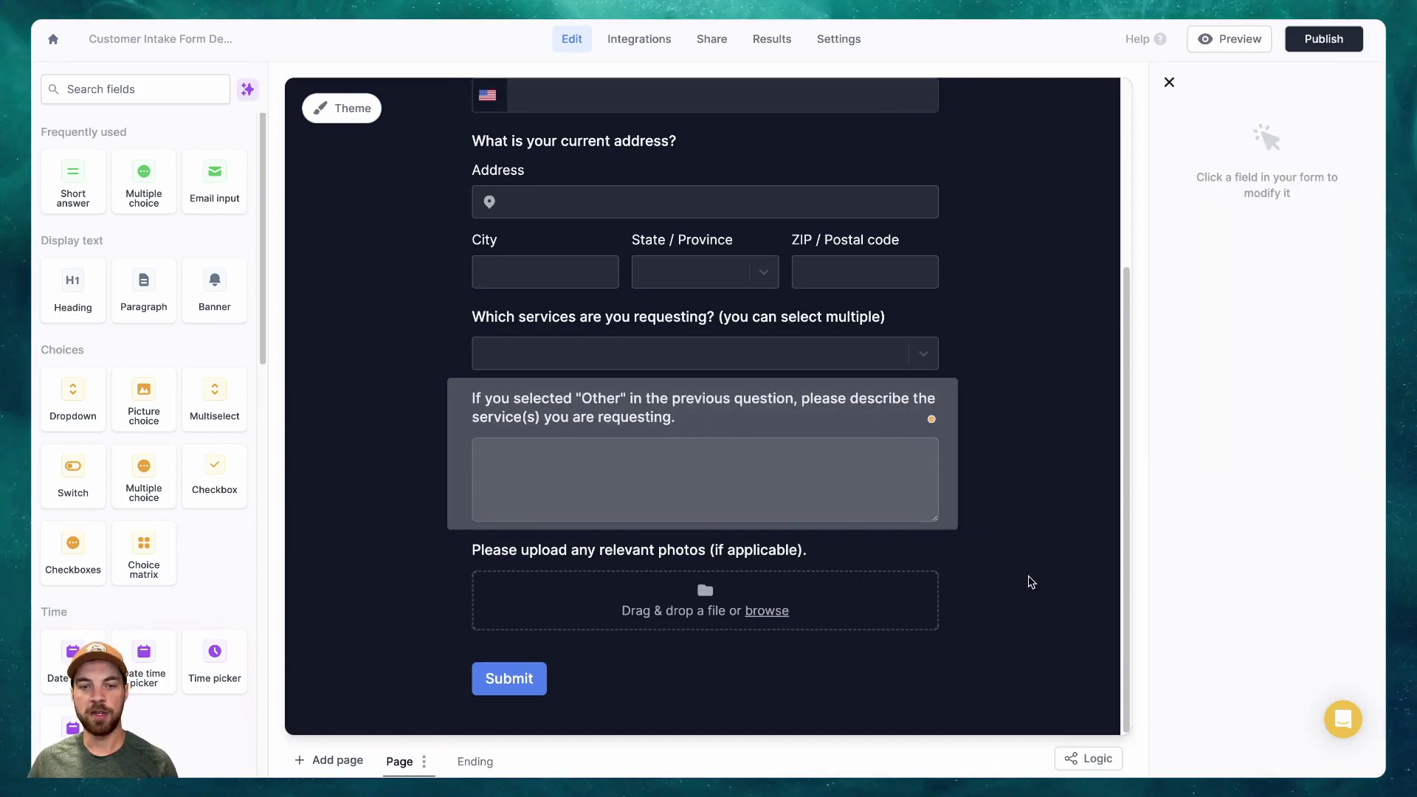
left_click(853, 554)
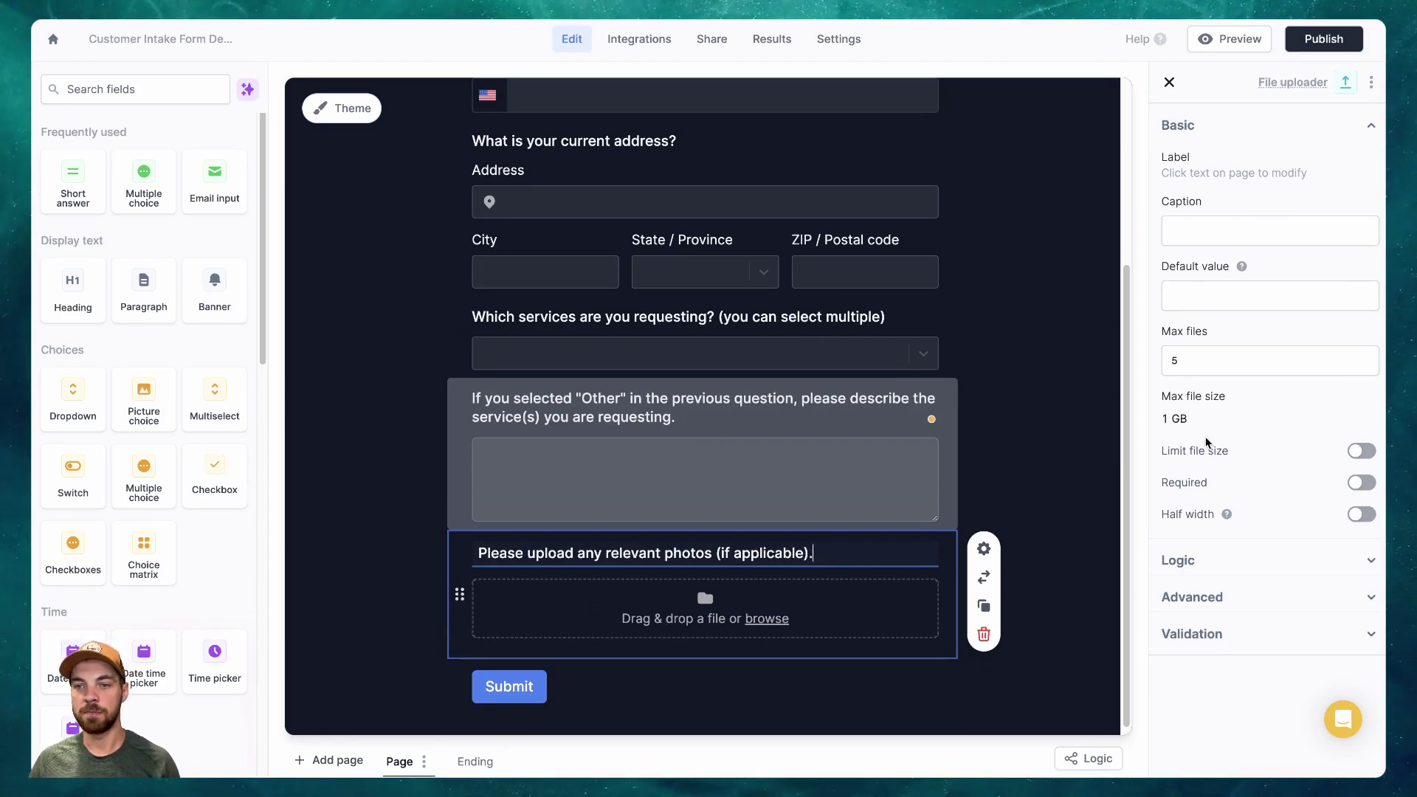
left_click(1199, 360)
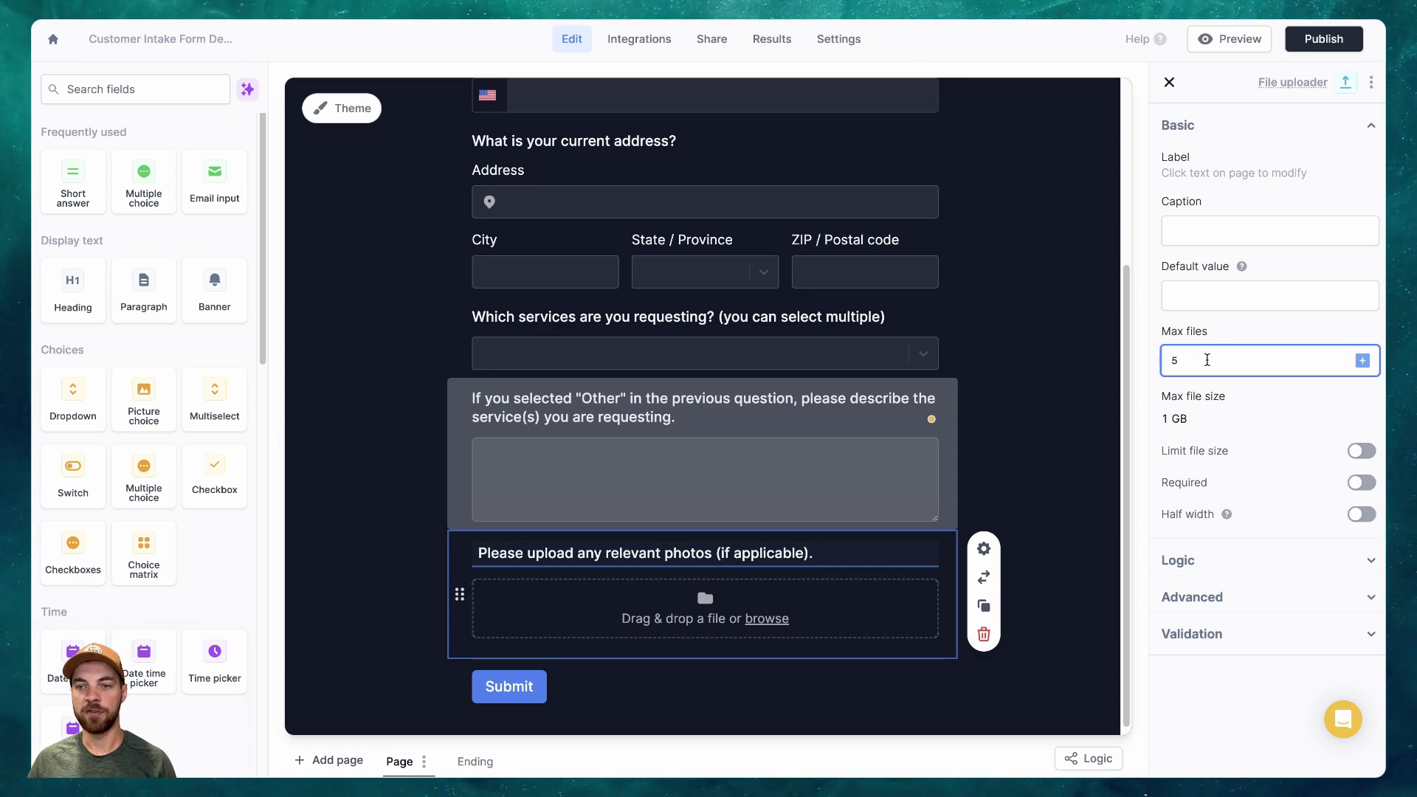
double_click(1192, 361)
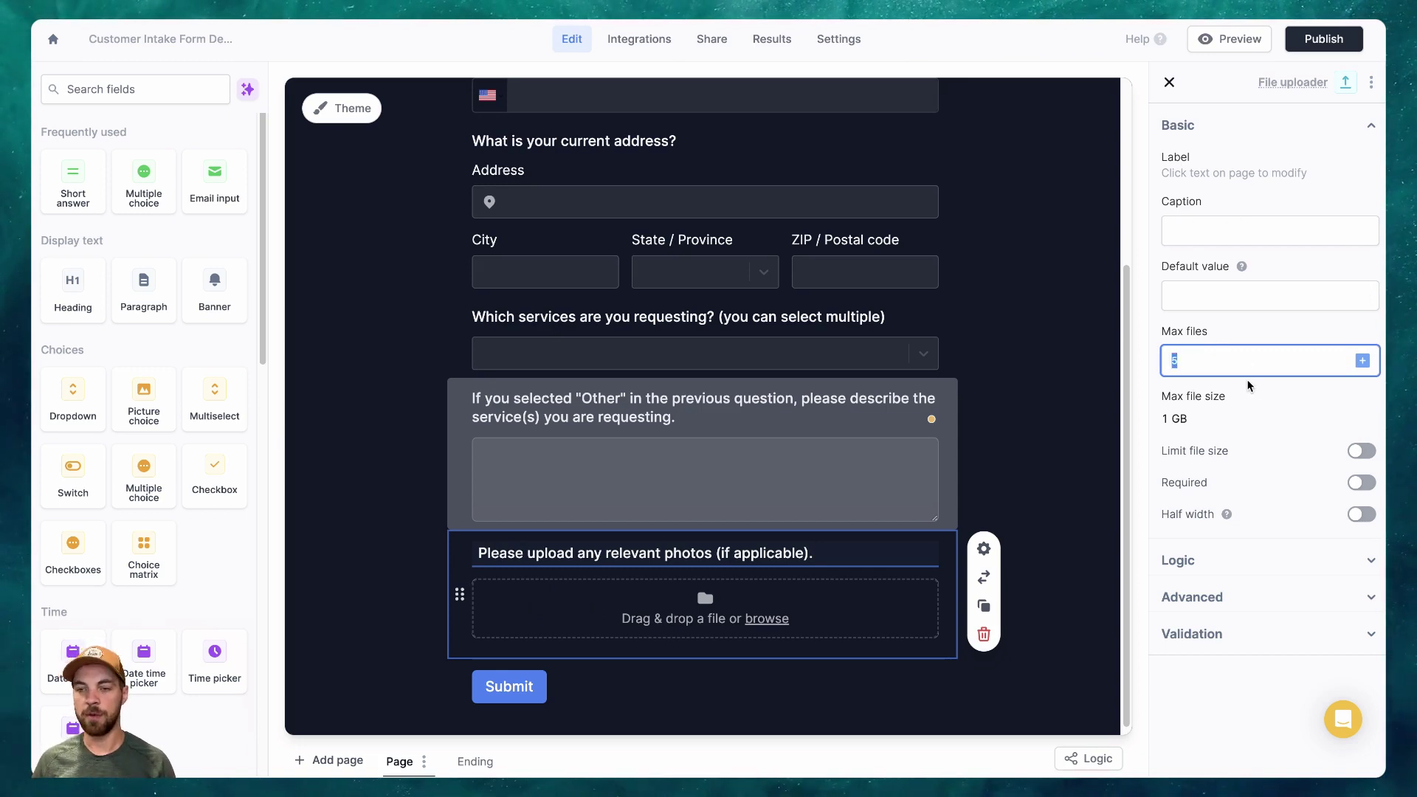
type("10")
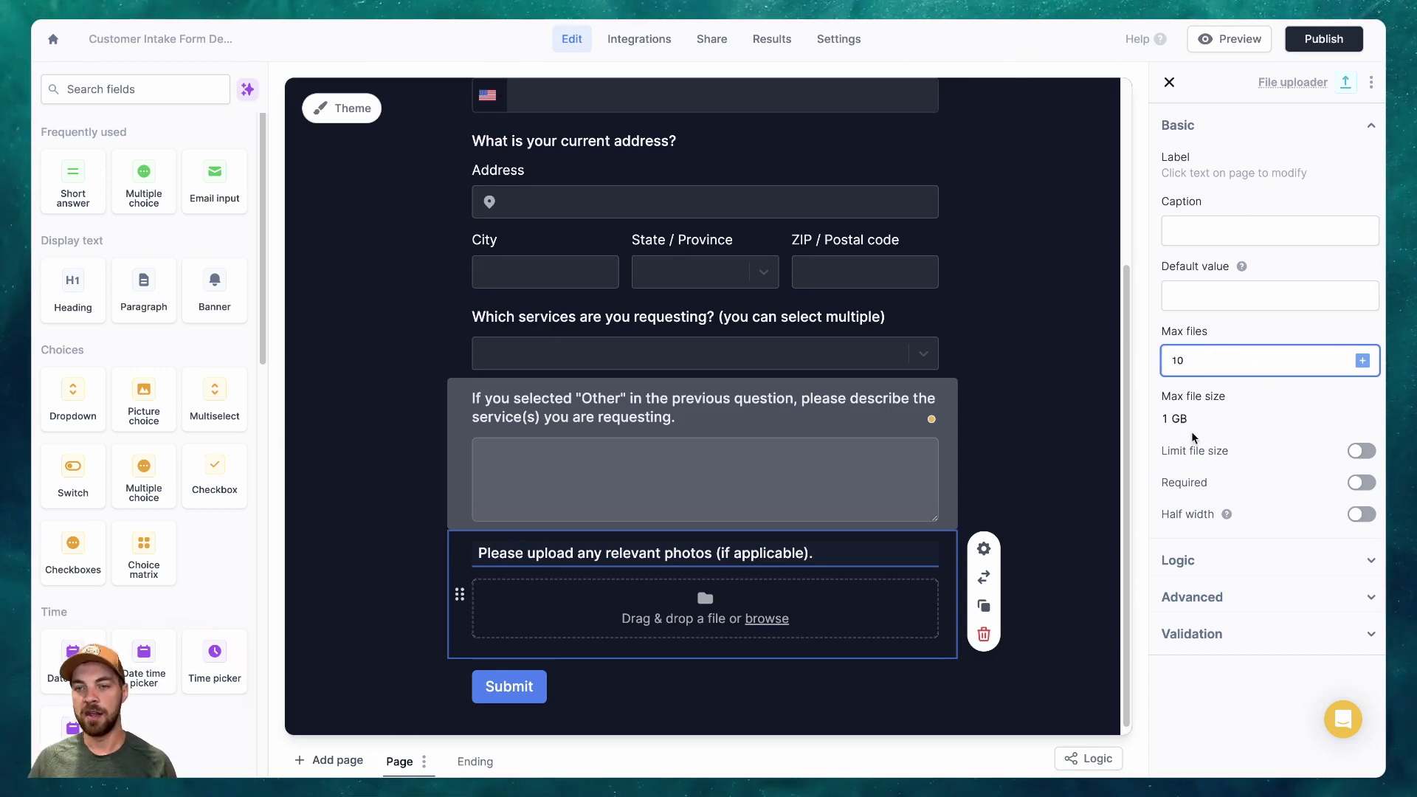
left_click(1210, 428)
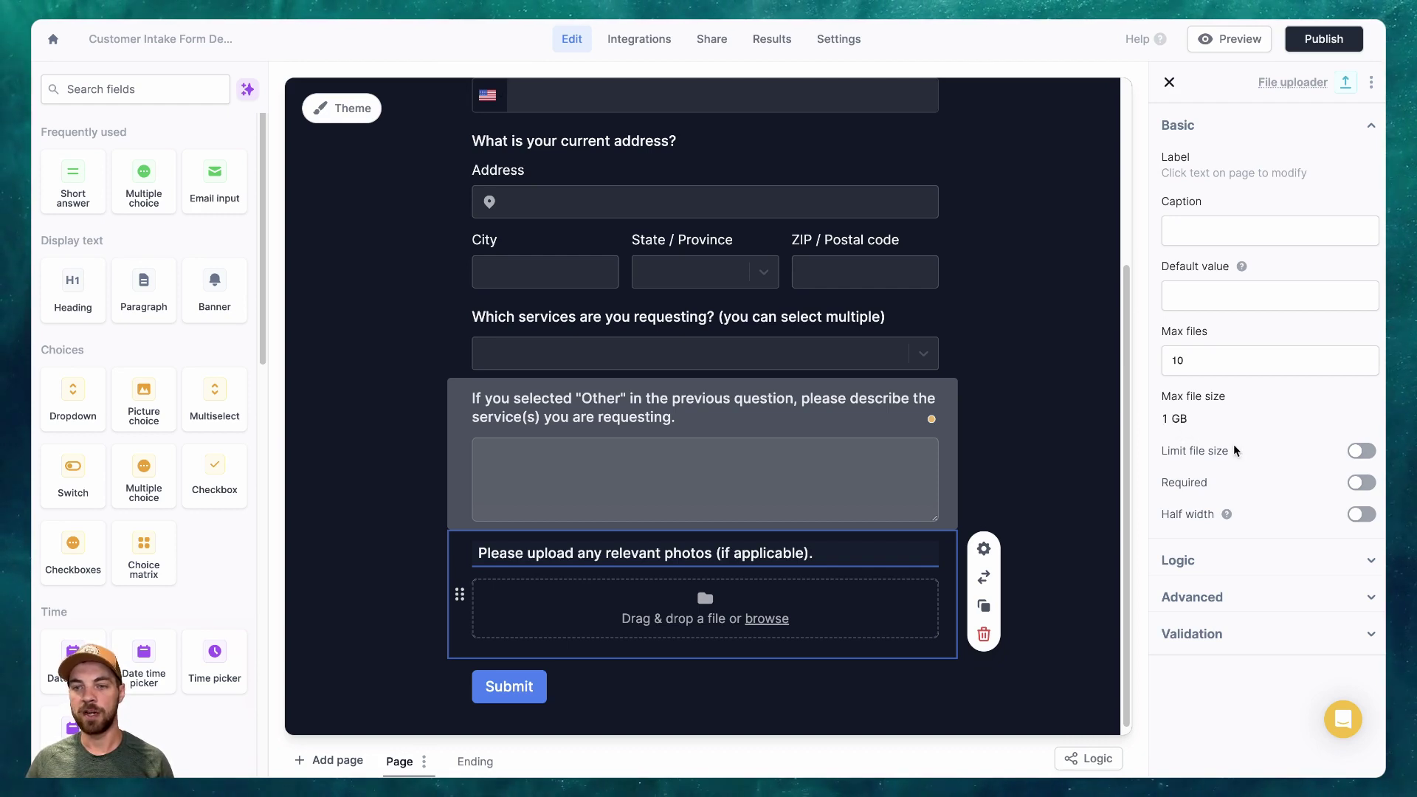
left_click(1361, 452)
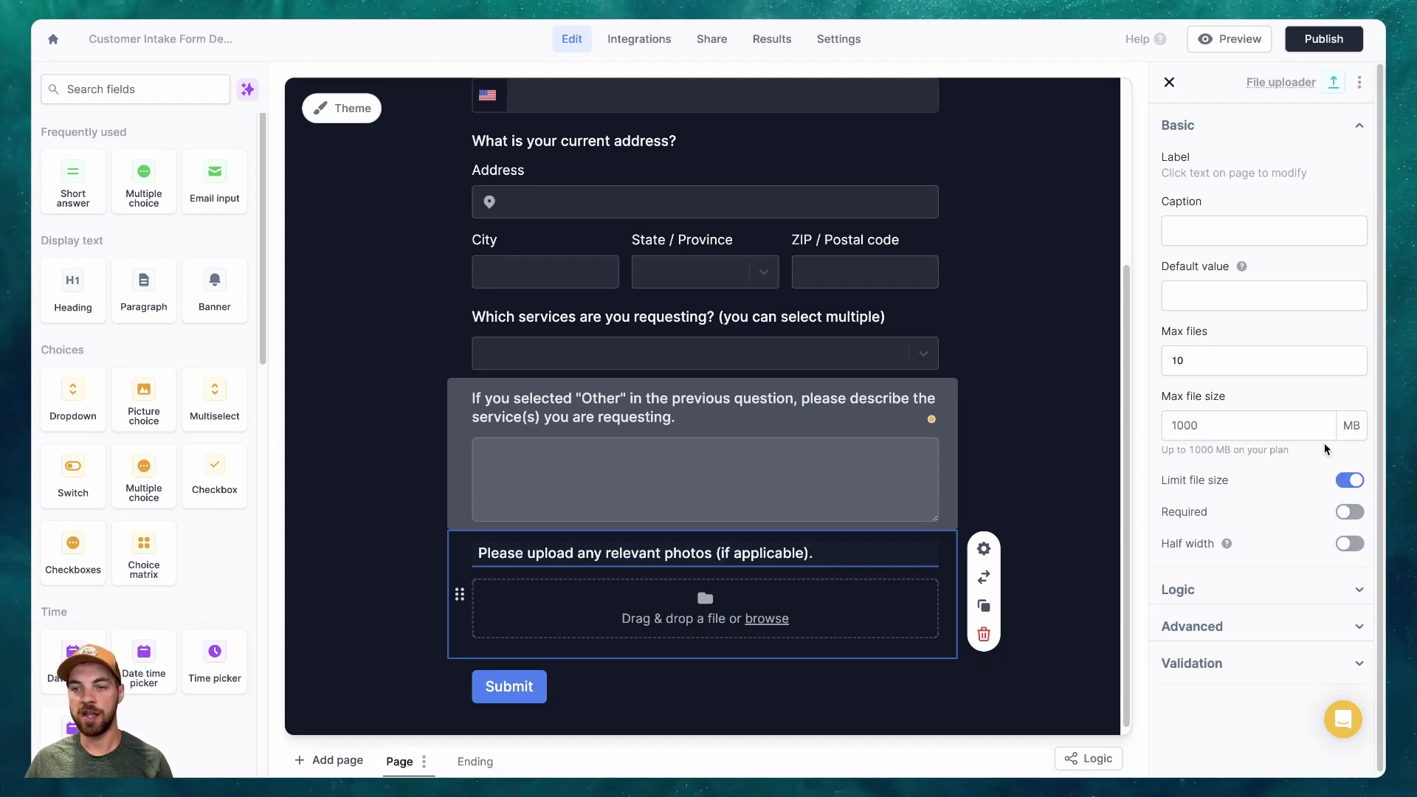
left_click(1338, 481)
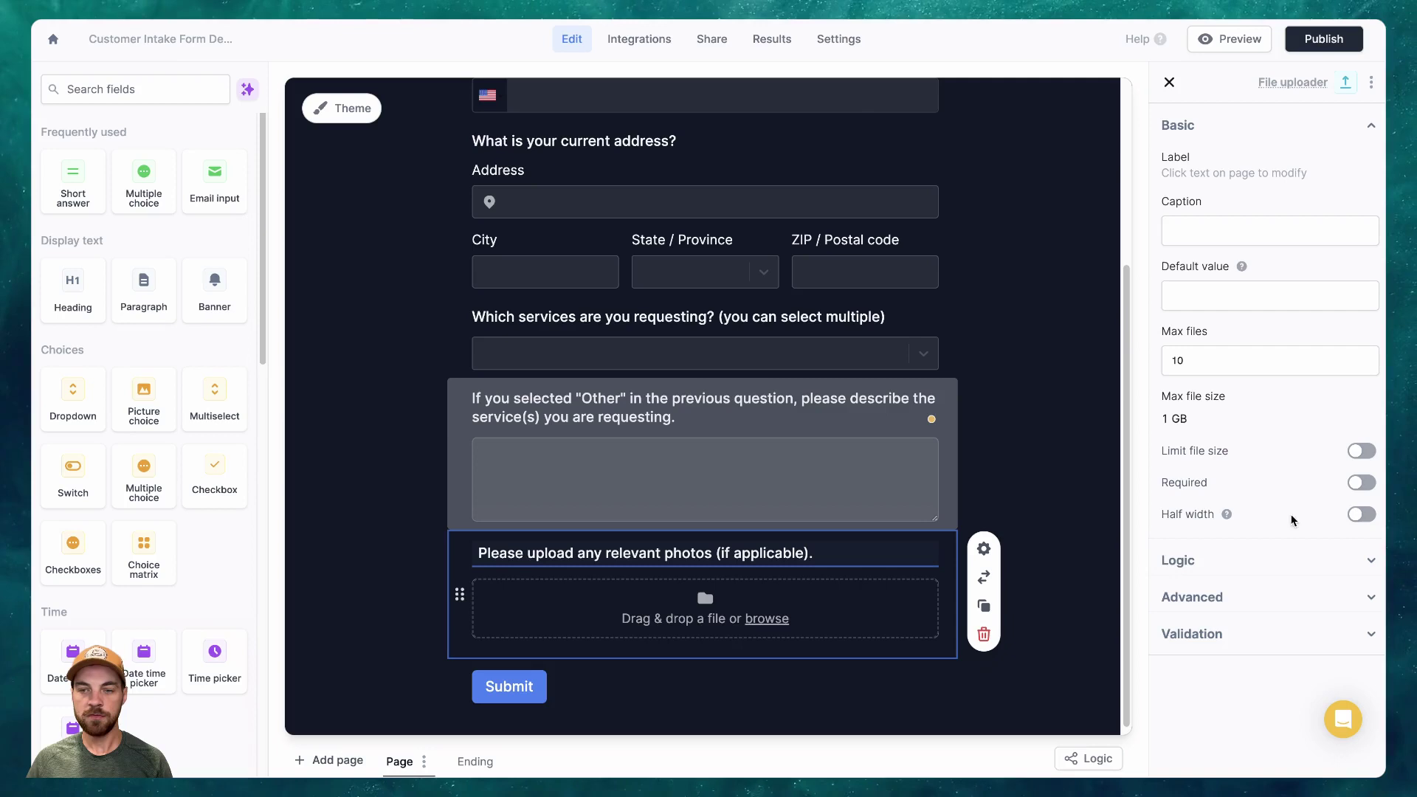
scroll(649, 362, "up", 4)
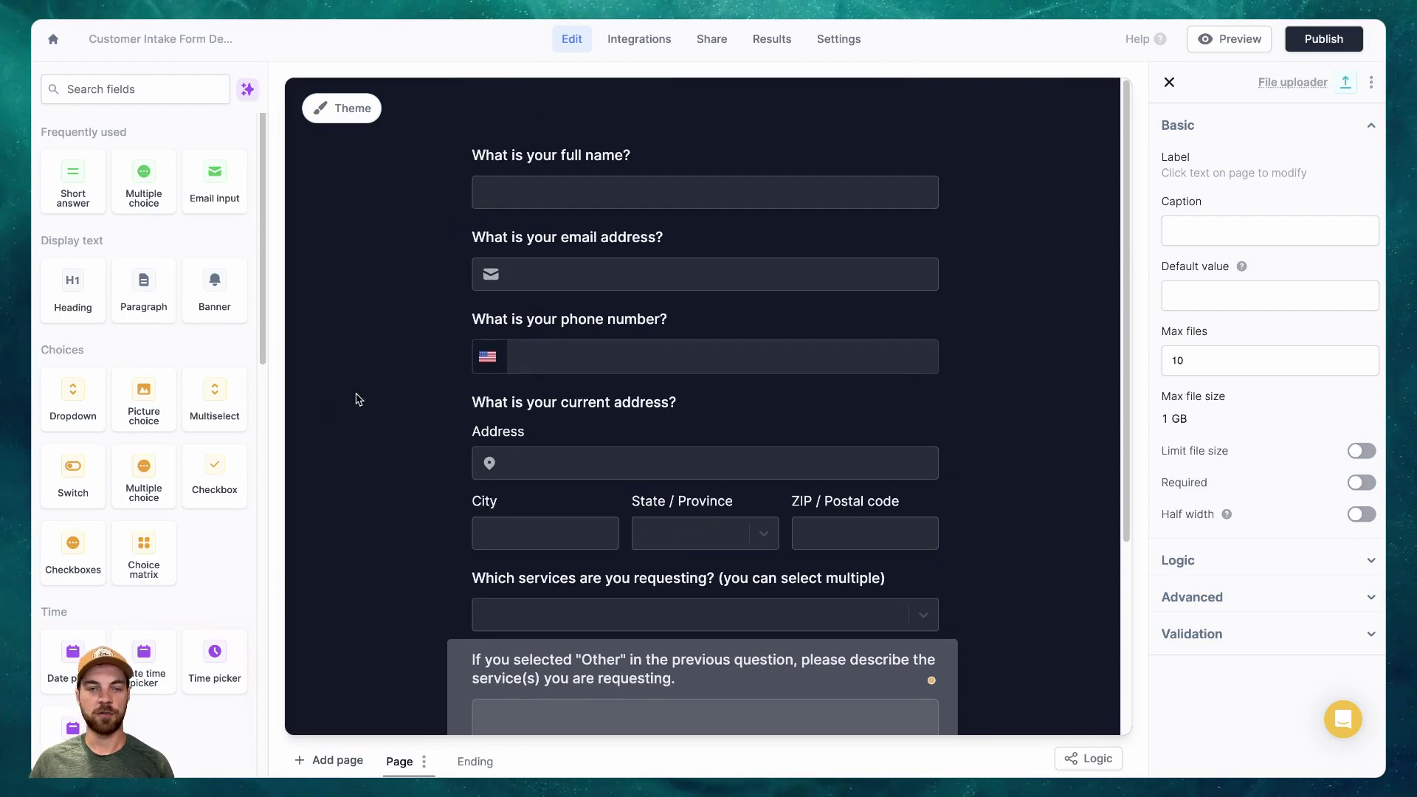
scroll(357, 399, "down", 4)
Turn off Fixed country on the address question.
left_click(745, 173)
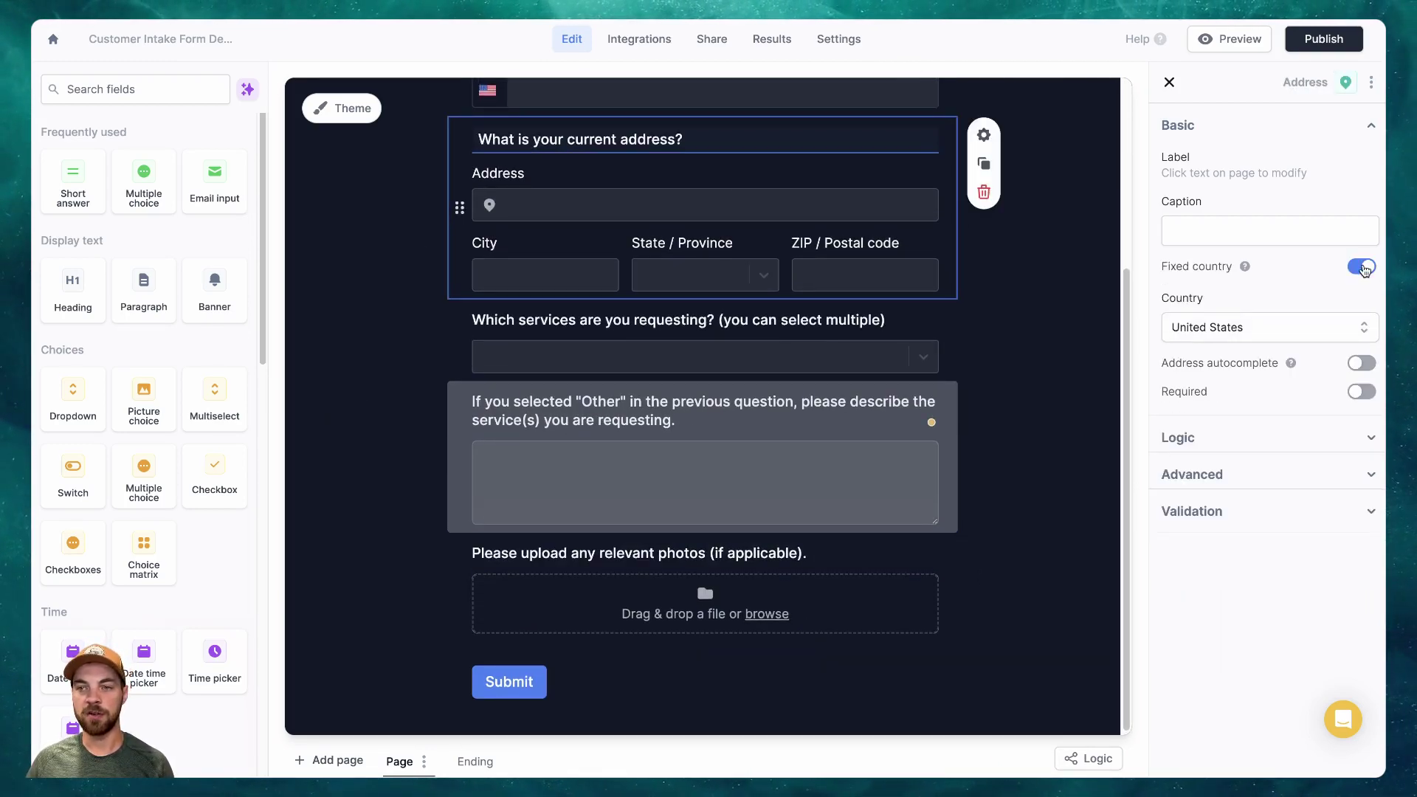
left_click(1361, 266)
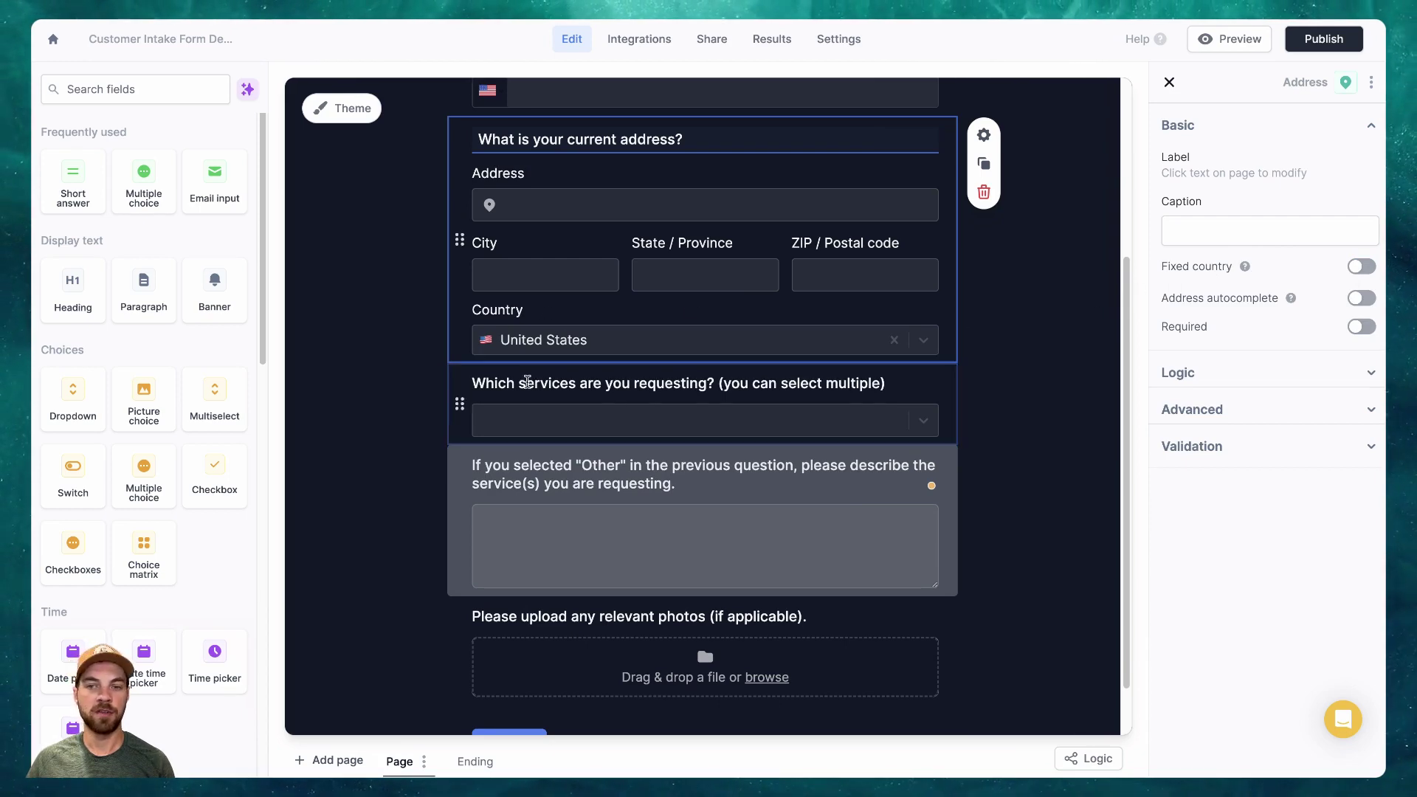
scroll(774, 263, "down", 2)
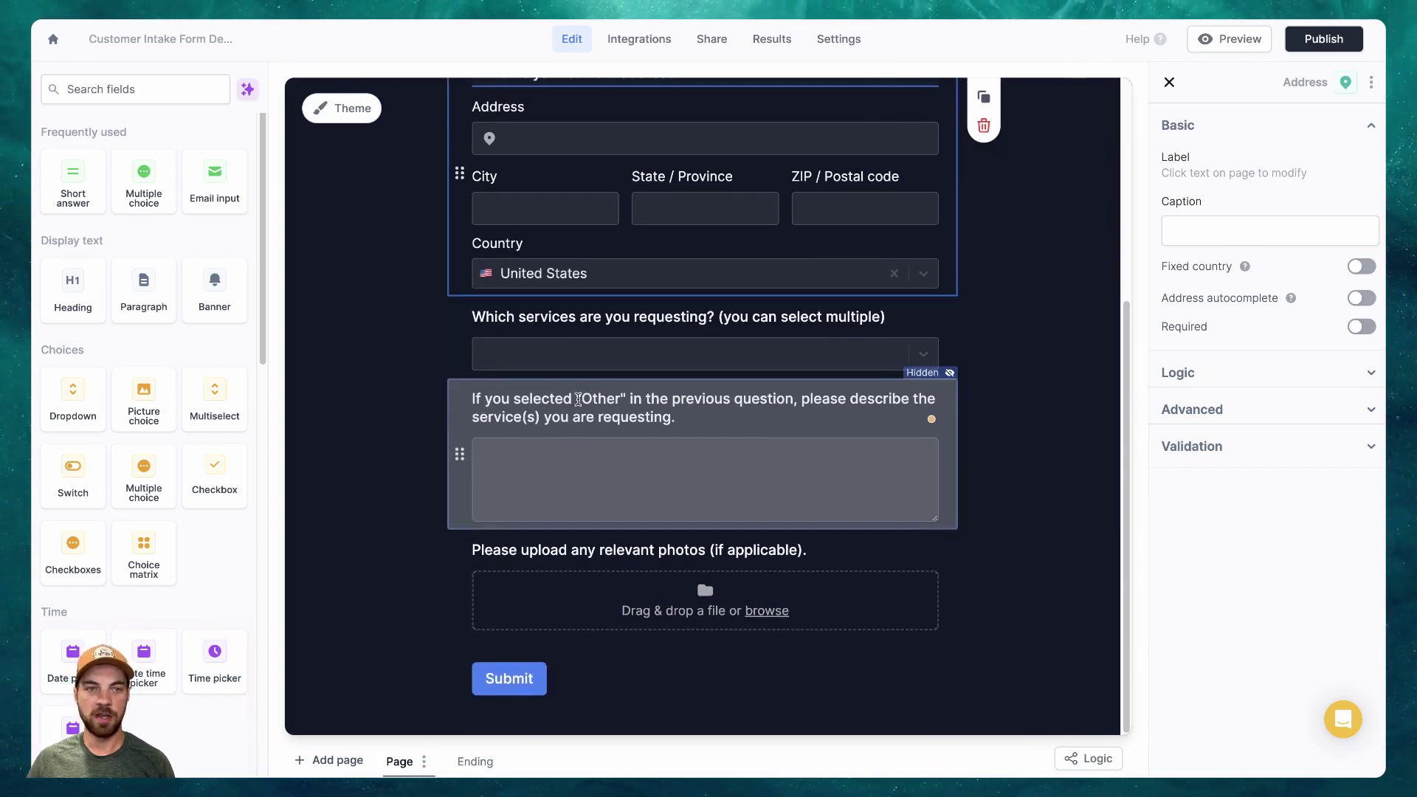
scroll(395, 294, "up", 5)
scroll(457, 232, "up", 2)
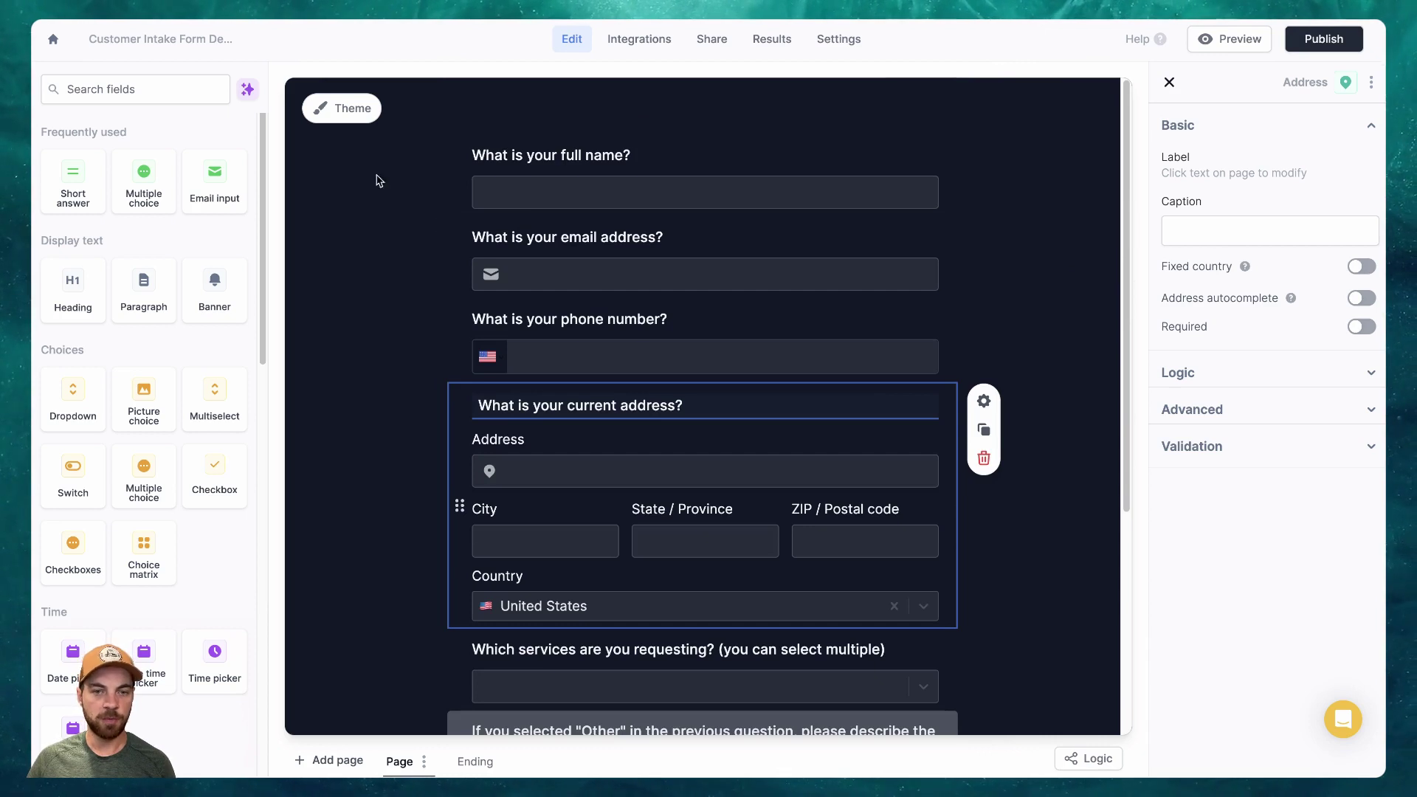
scroll(424, 214, "down", 5)
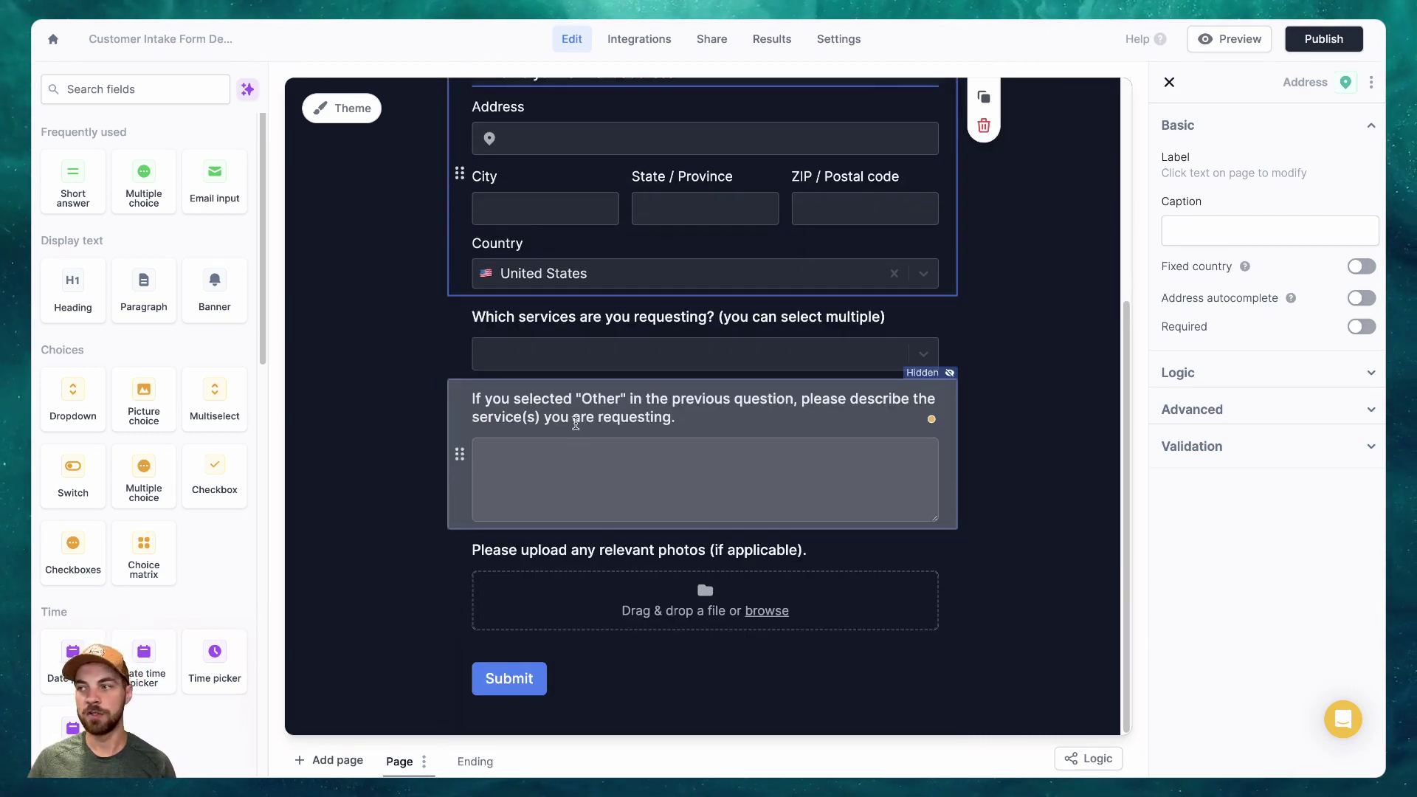
scroll(584, 425, "up", 1)
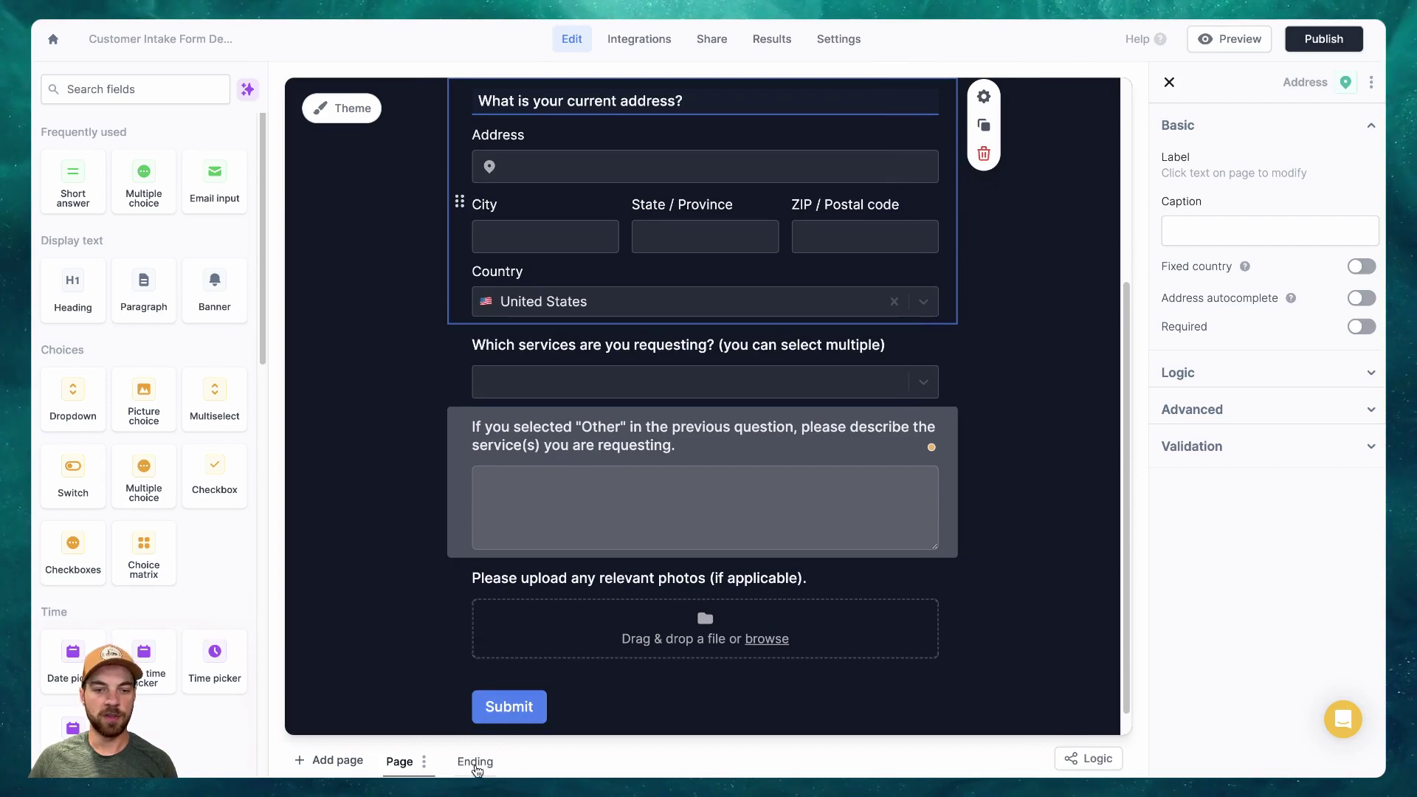
On the thank-you ending page, turn off confetti and select the message block.
left_click(476, 763)
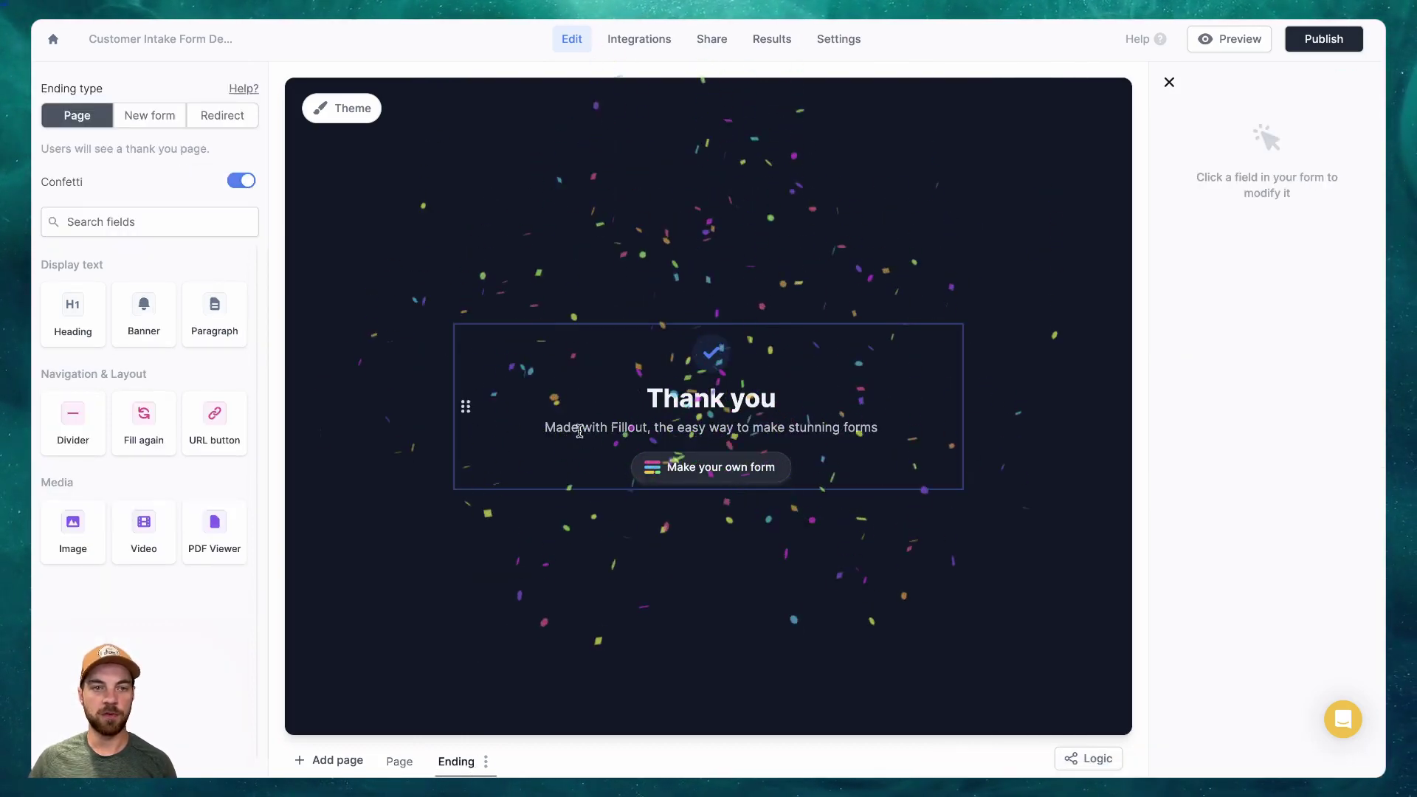
left_click(251, 183)
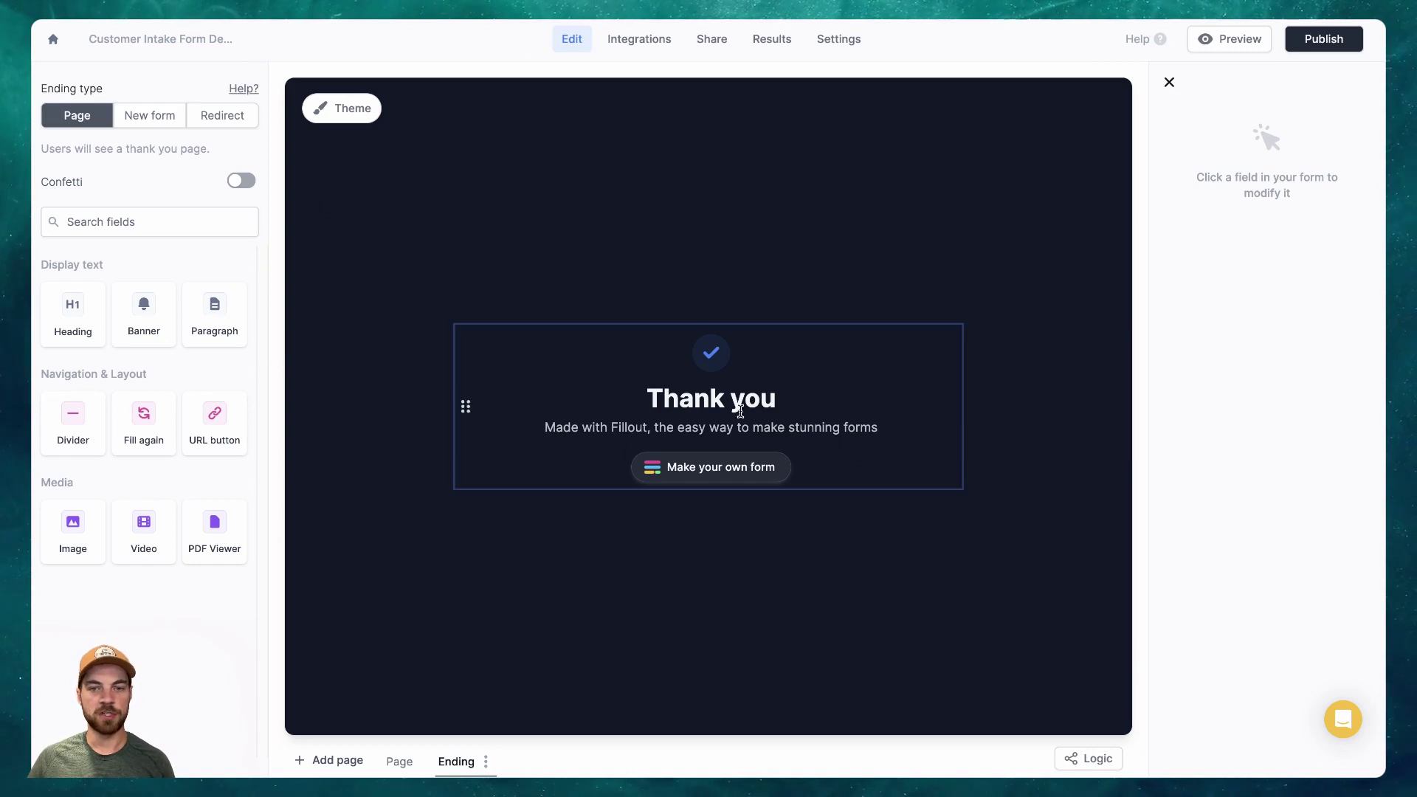
left_click(808, 419)
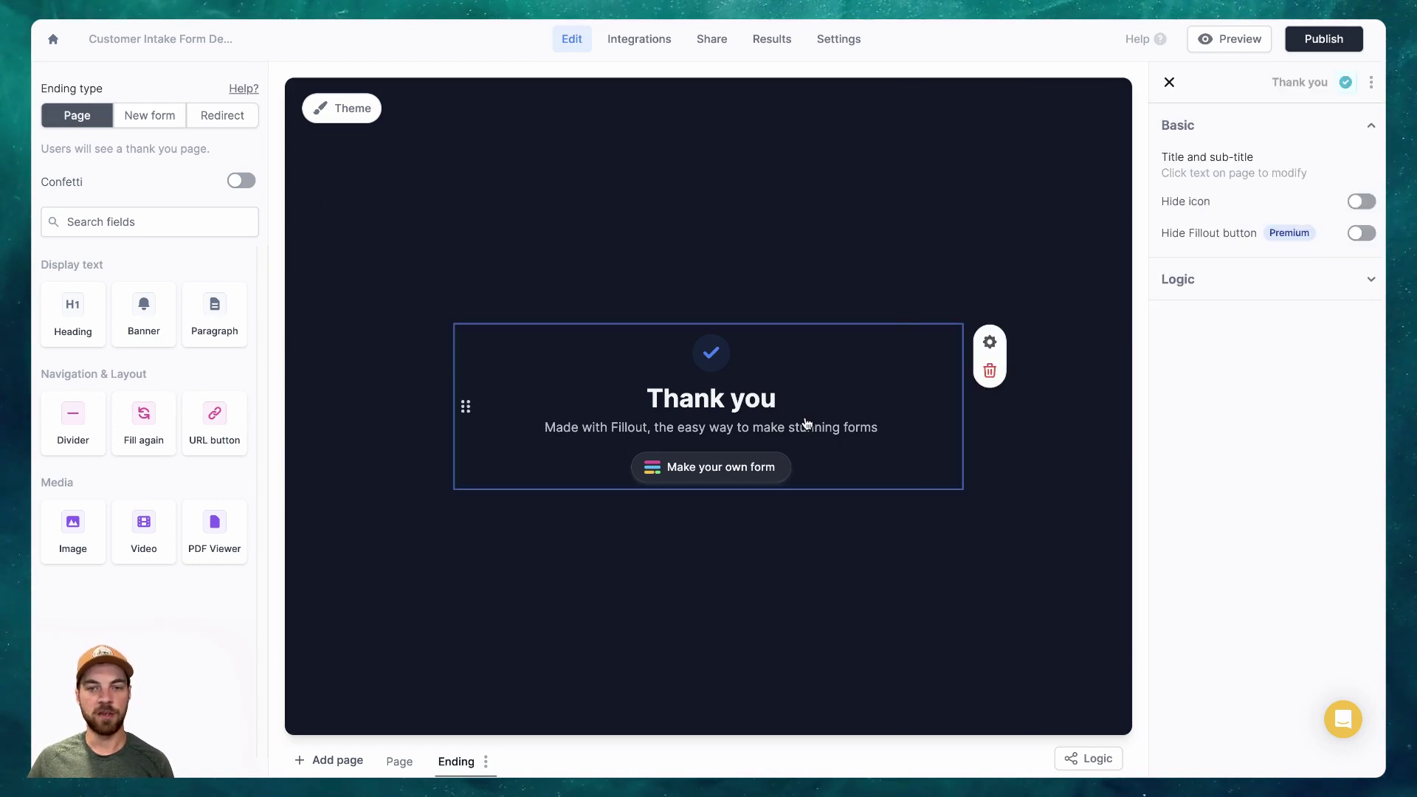
left_click(856, 434)
Change the subtitle to 'We will be in touch soon!' and return to the question page.
double_click(856, 433)
triple_click(856, 433)
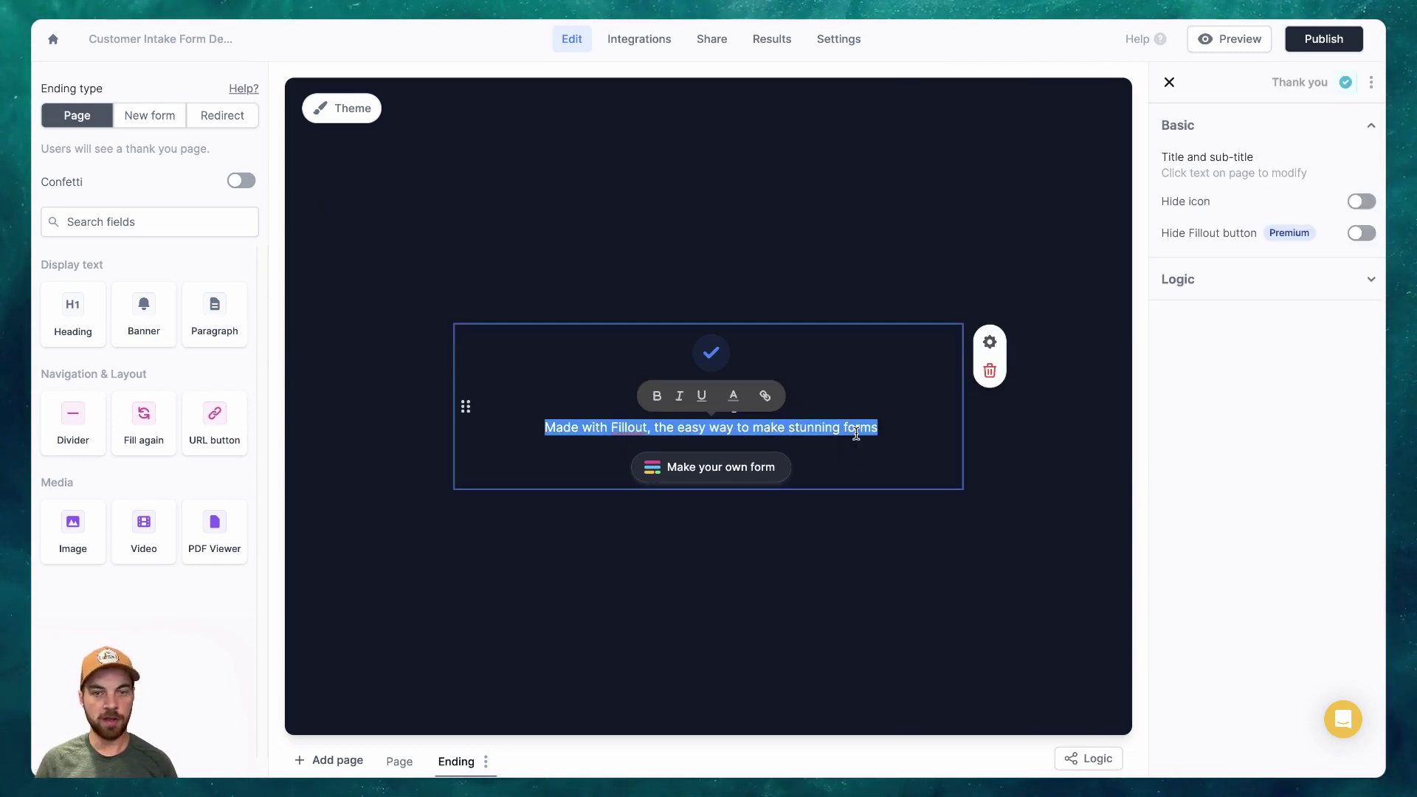
type("We will be in")
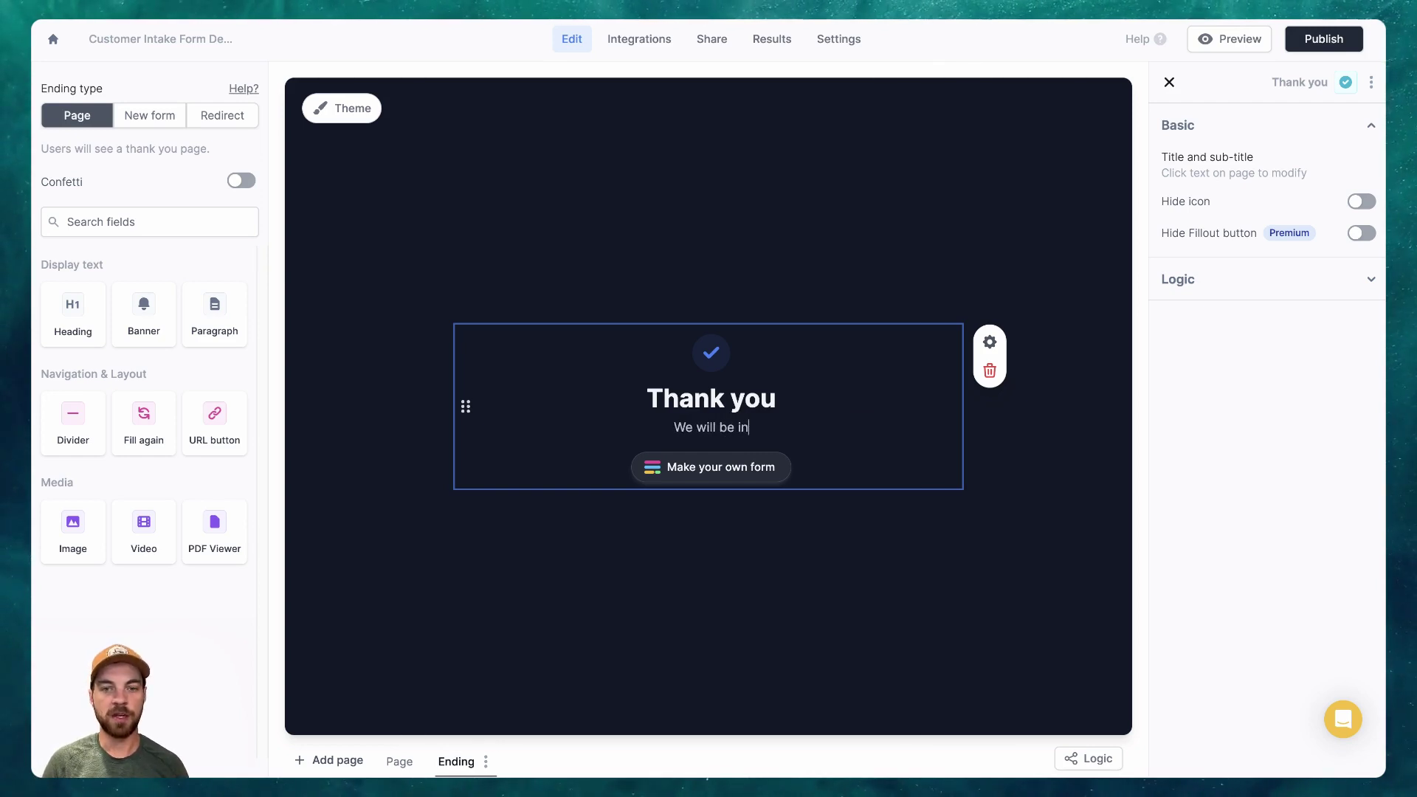
type(" touch soon!")
key("Escape")
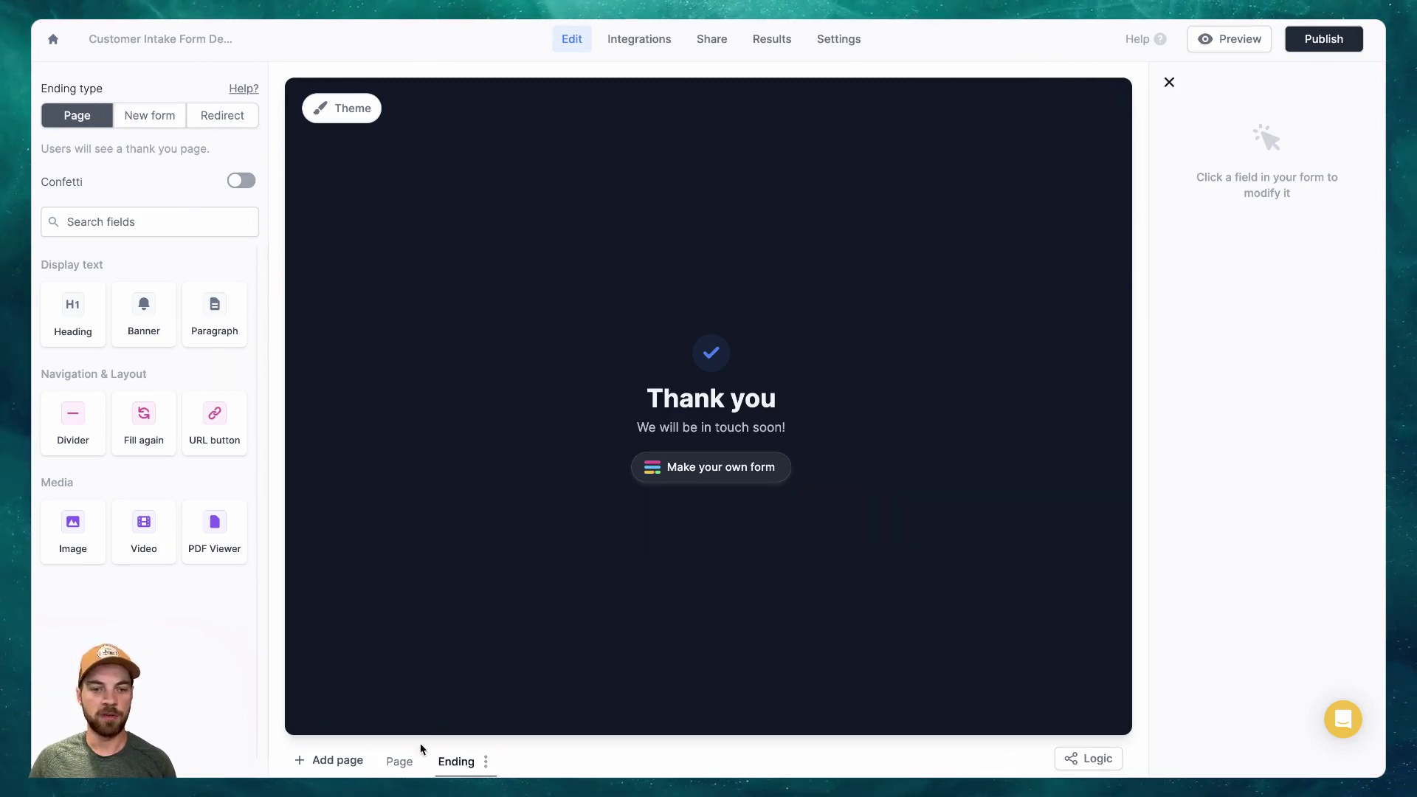
left_click(399, 761)
scroll(648, 277, "down", 2)
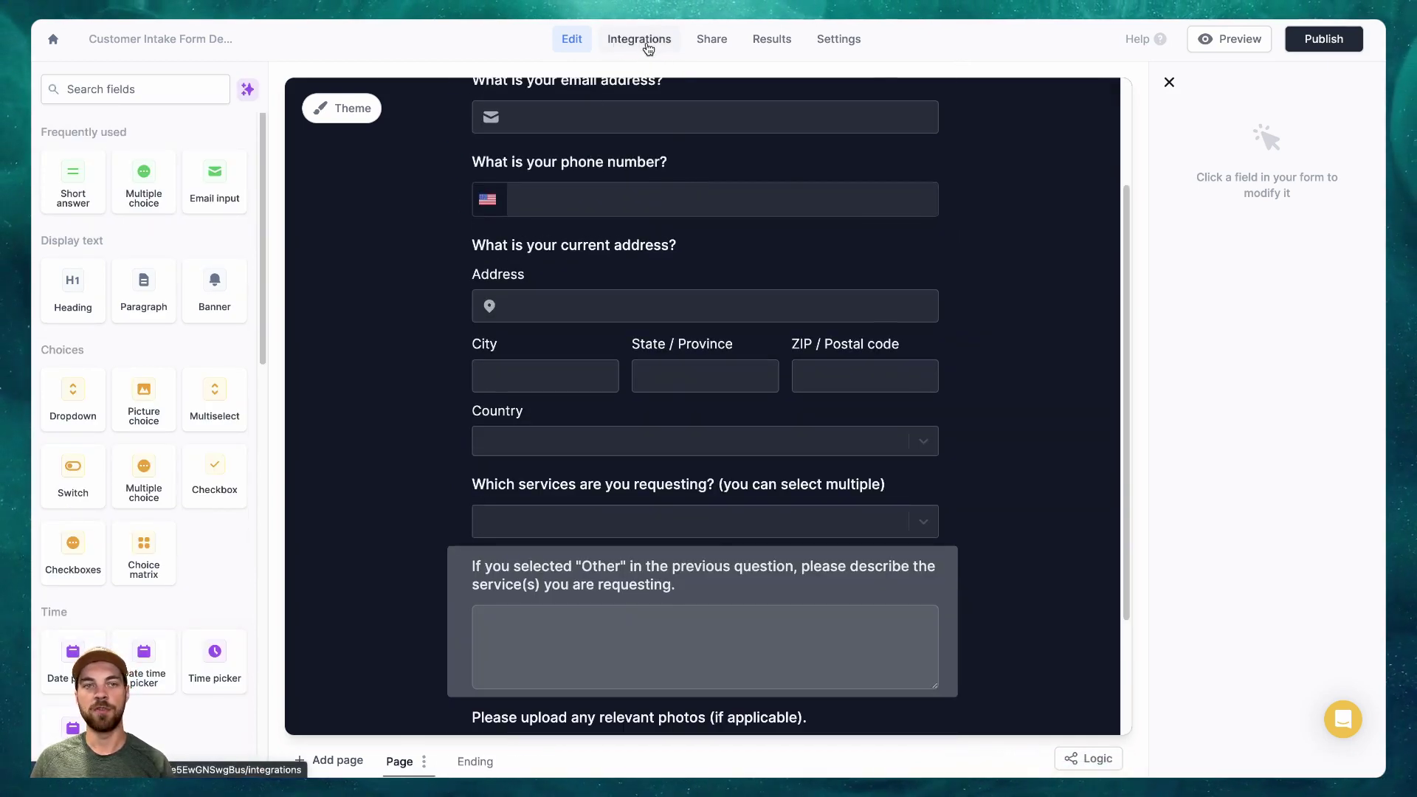
Browse the form's Integrations catalog of connection options.
left_click(647, 49)
scroll(515, 256, "down", 2)
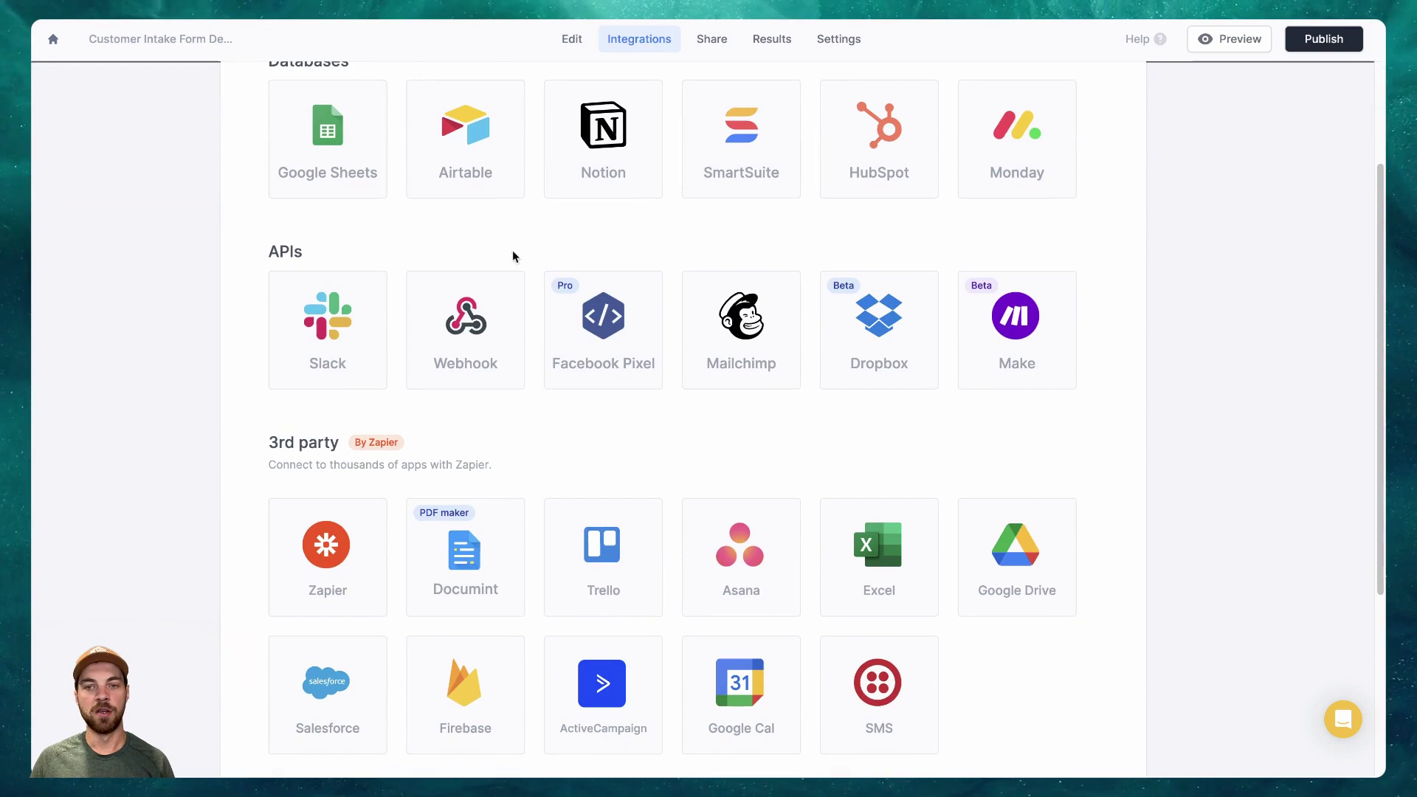
scroll(588, 229, "up", 2)
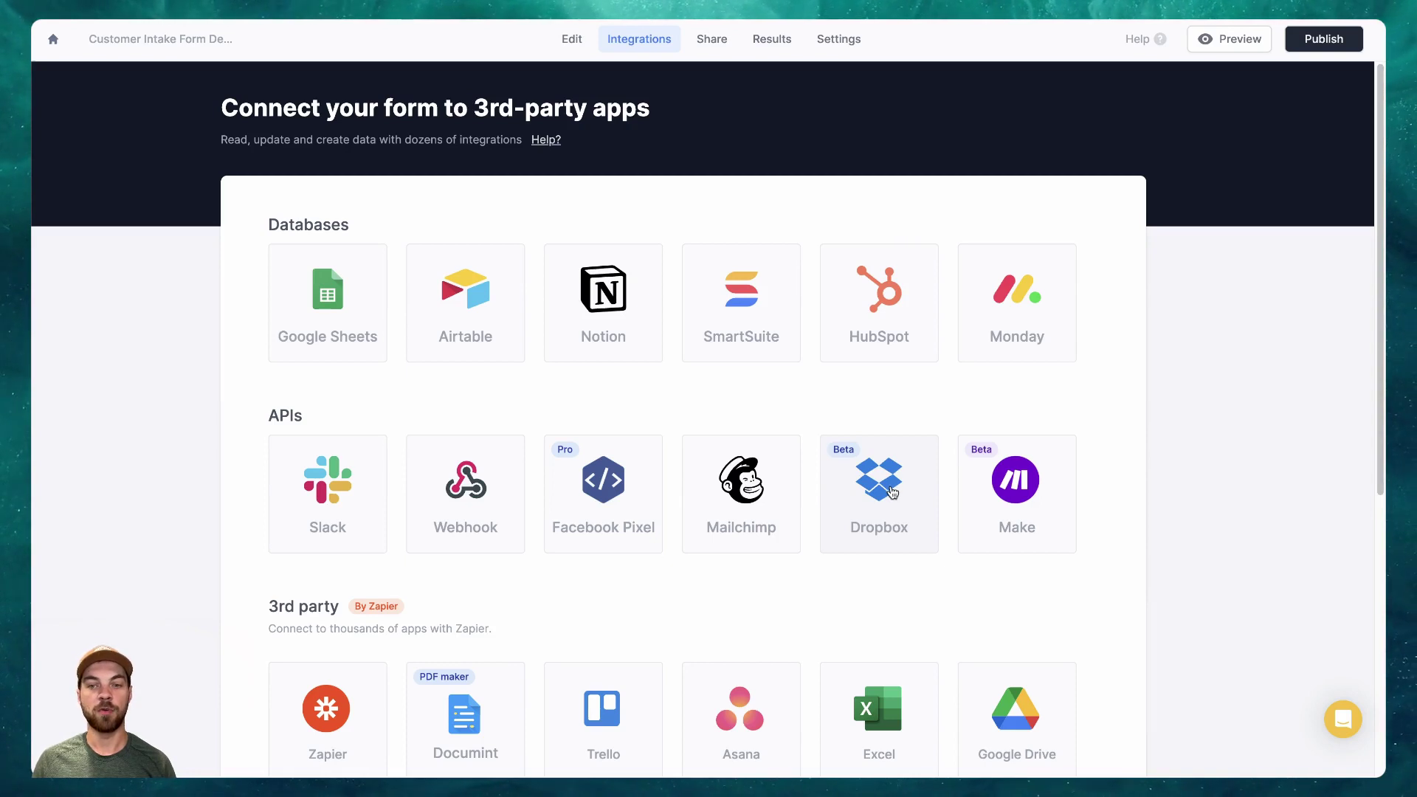
Choose Dropbox, name the connection 'Demo', and connect the Dropbox account.
left_click(891, 492)
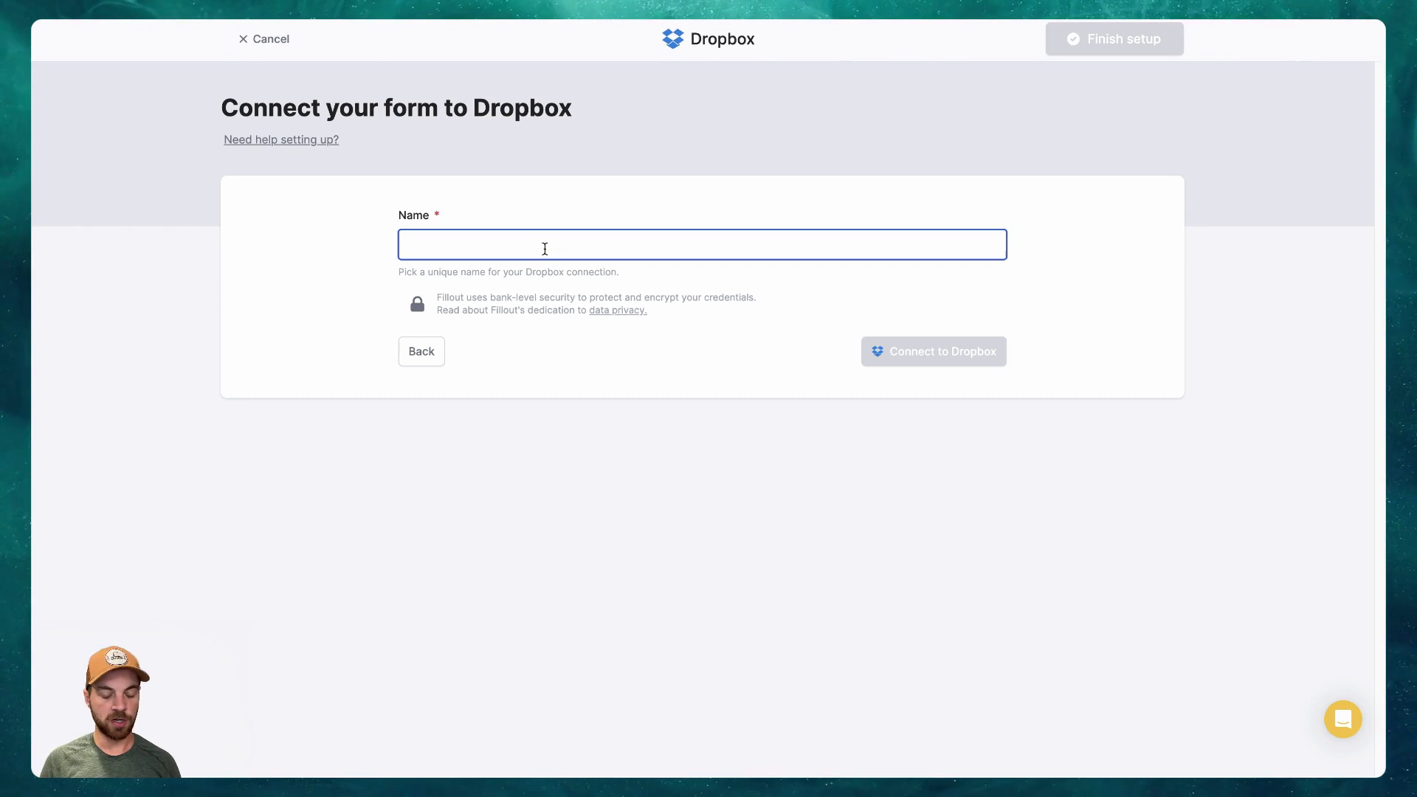
type("Demo")
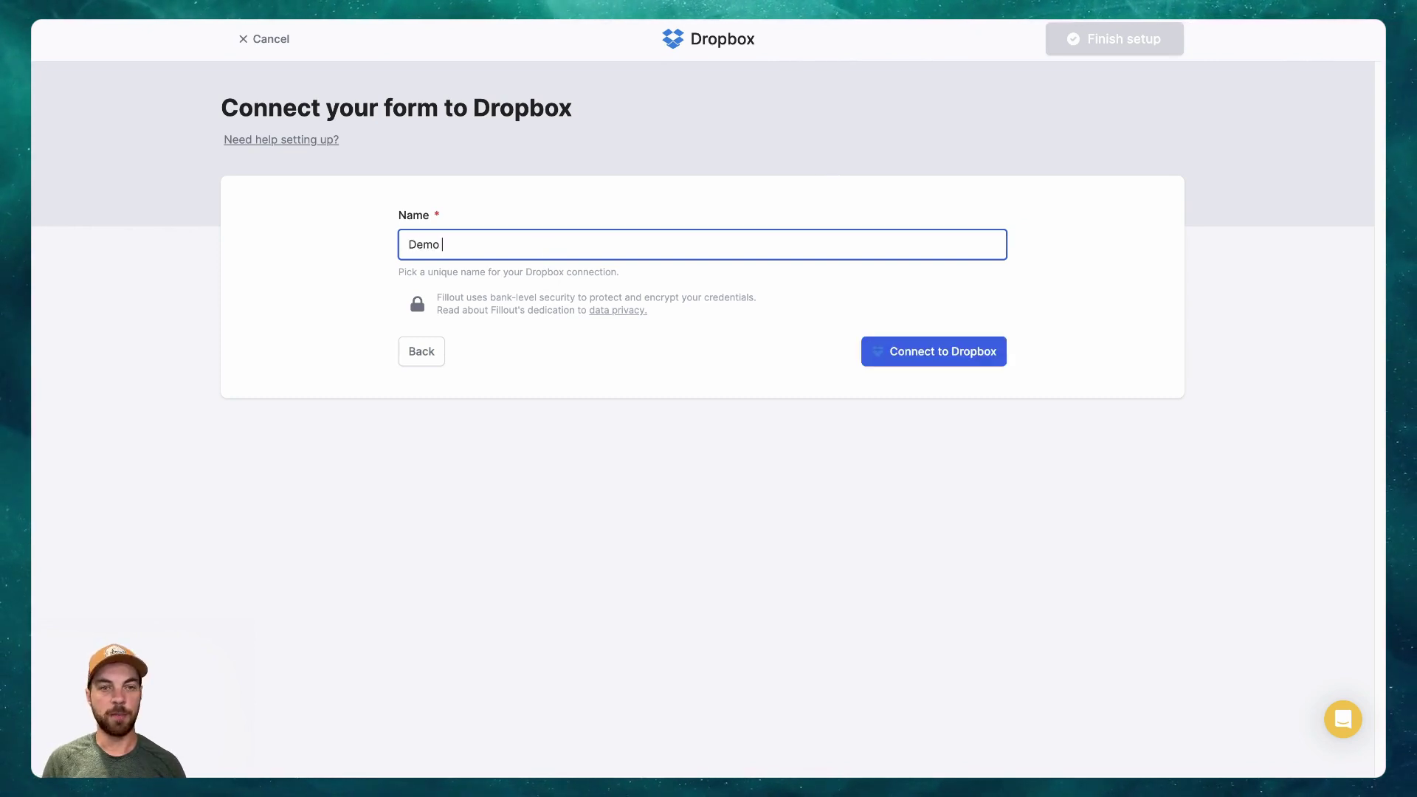
left_click(923, 362)
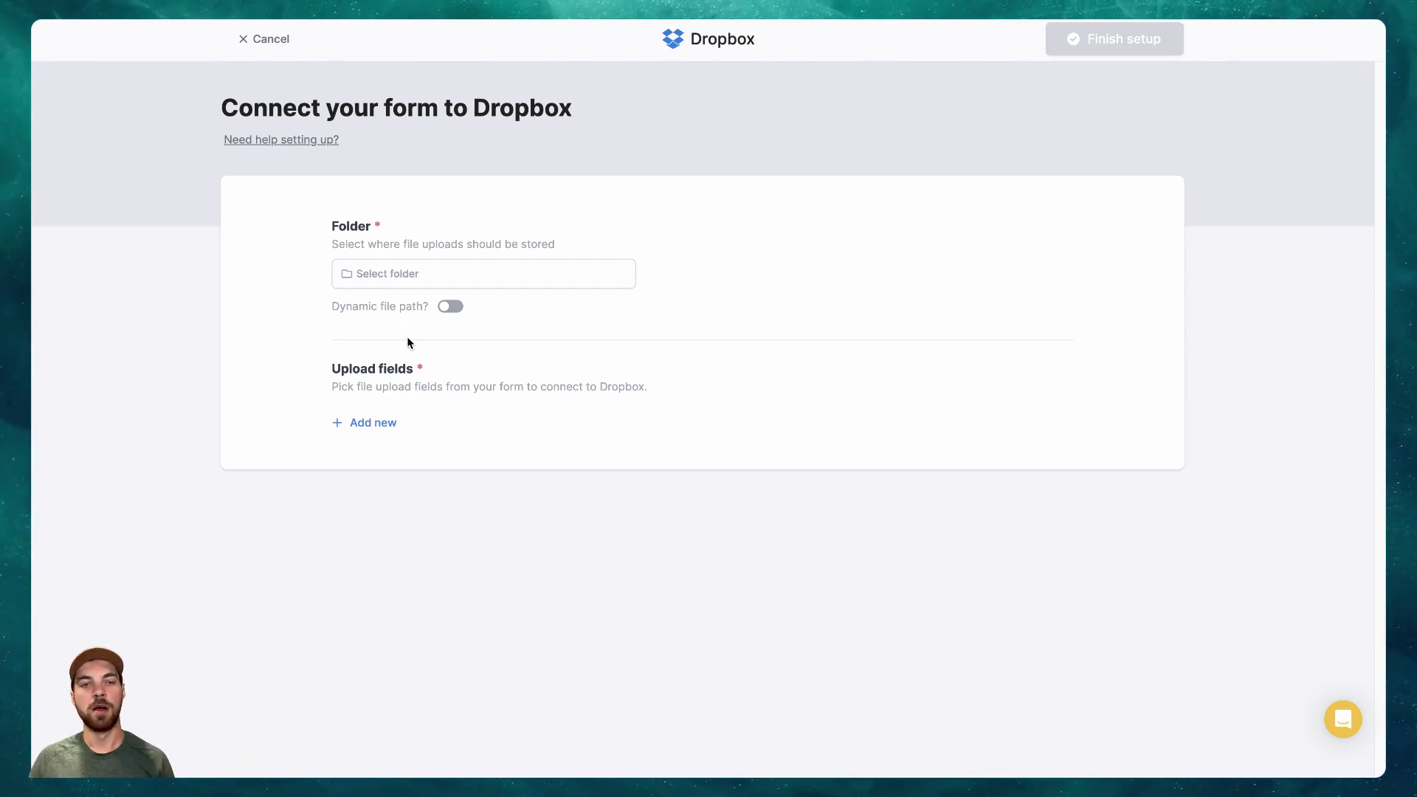
Set the Dropbox upload folder to /Clients and enable Dynamic file path.
left_click(374, 285)
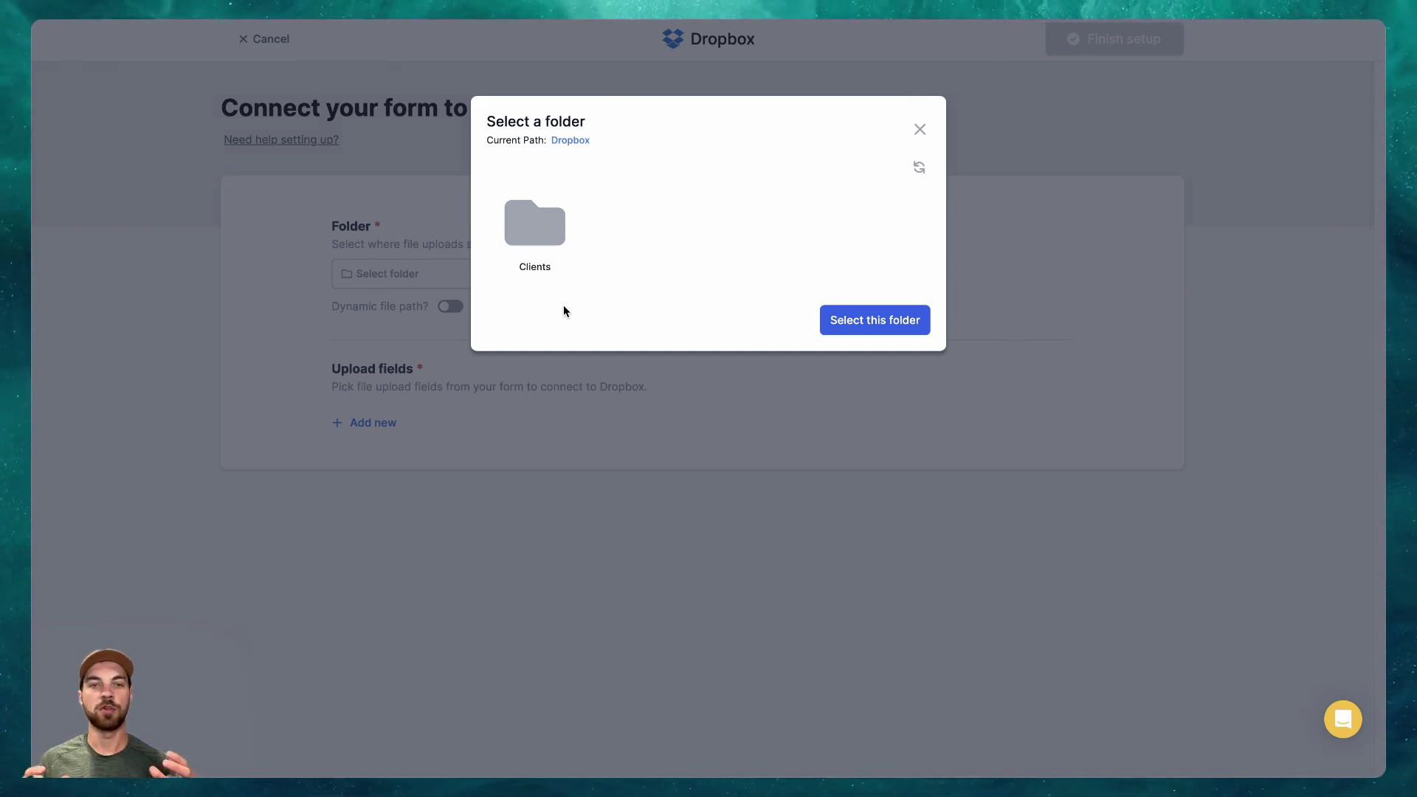
left_click(550, 243)
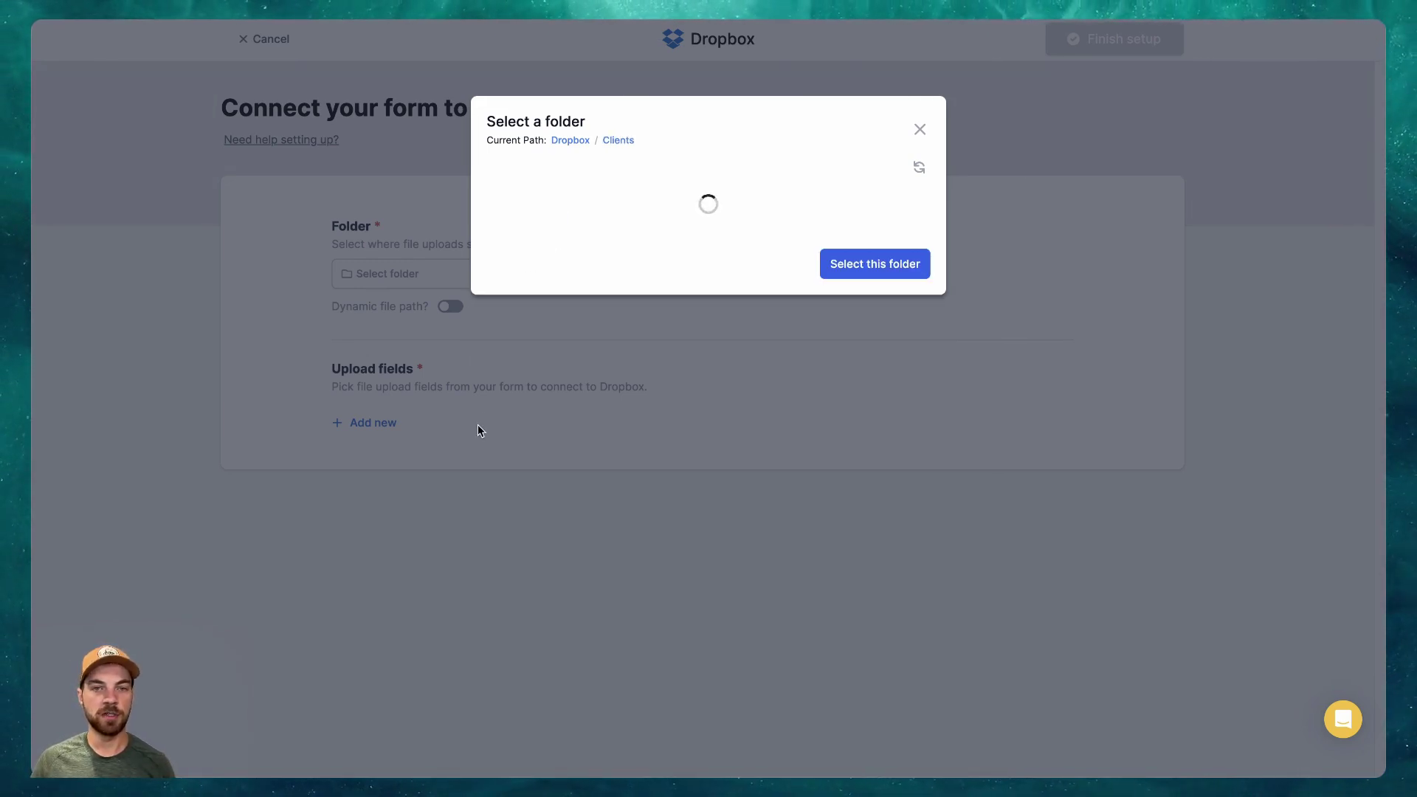
left_click(873, 287)
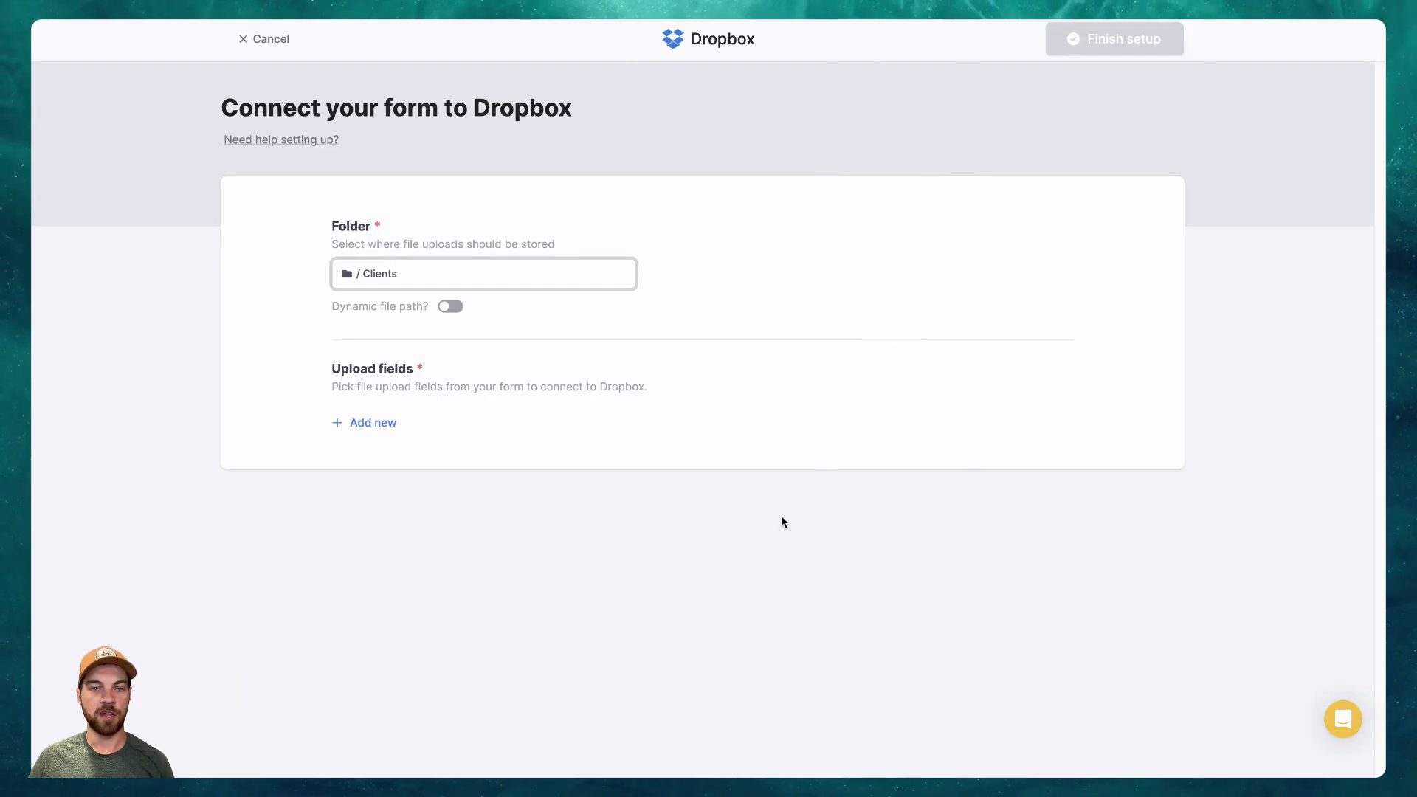
left_click(447, 308)
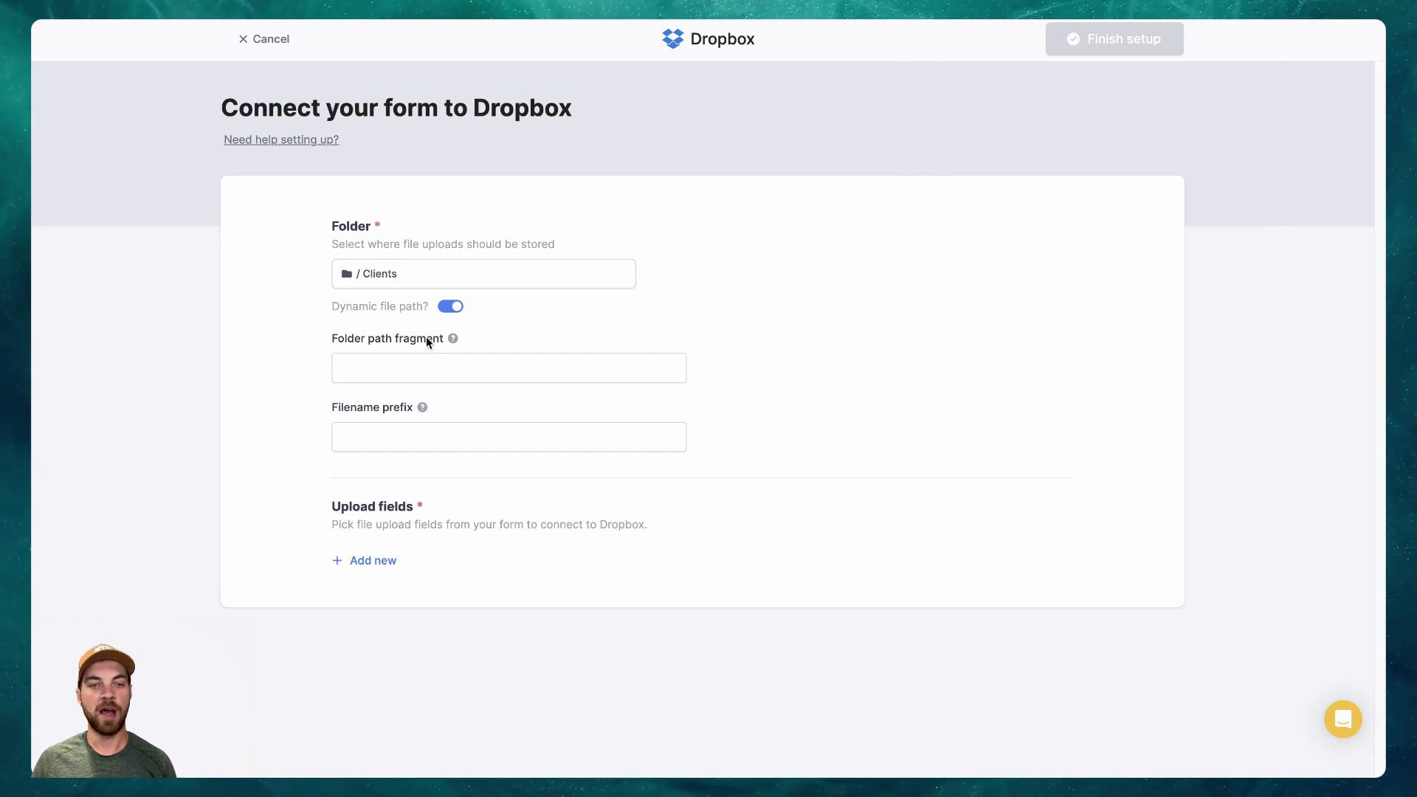
mouse_move(508, 369)
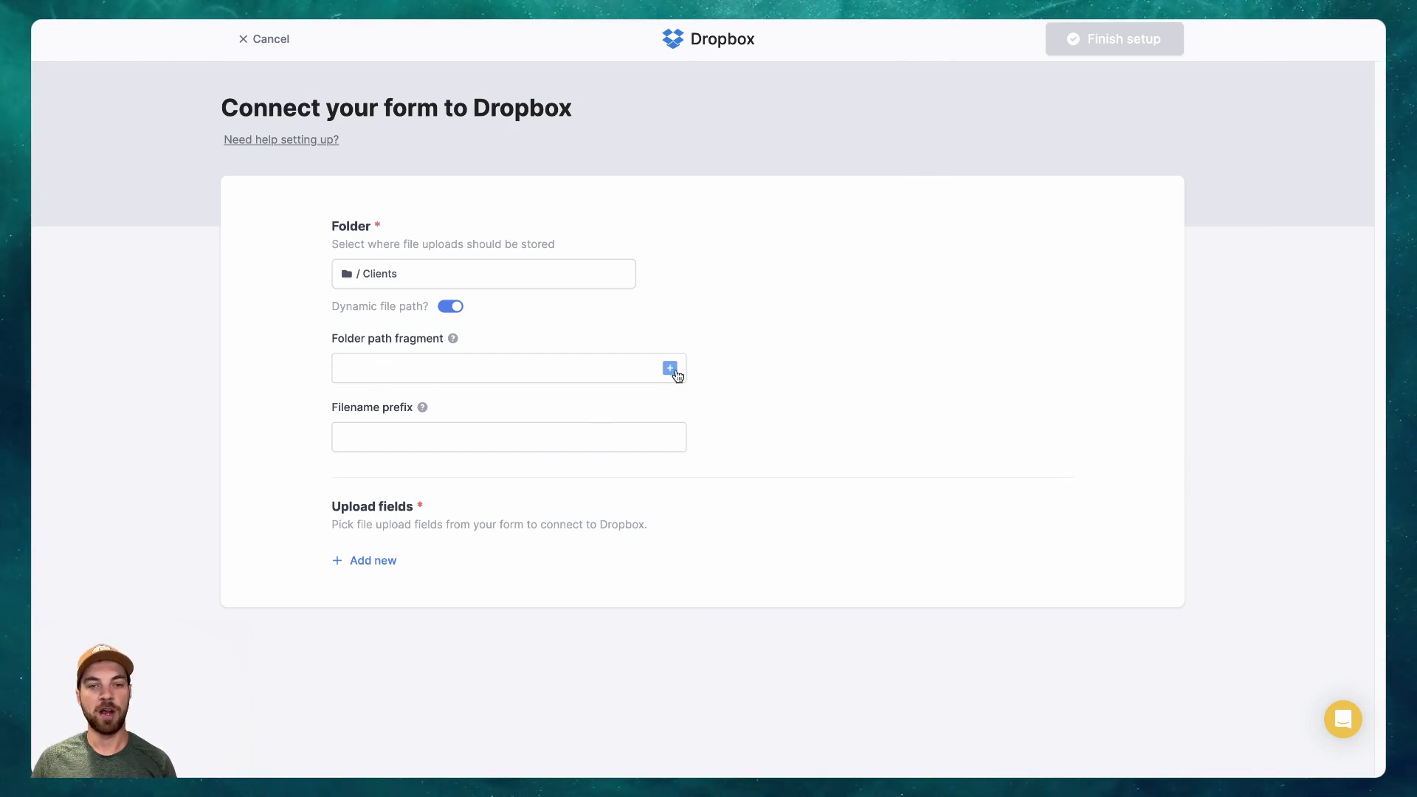
Make the Dropbox folder path create a subfolder named by each respondent's full name.
left_click(670, 369)
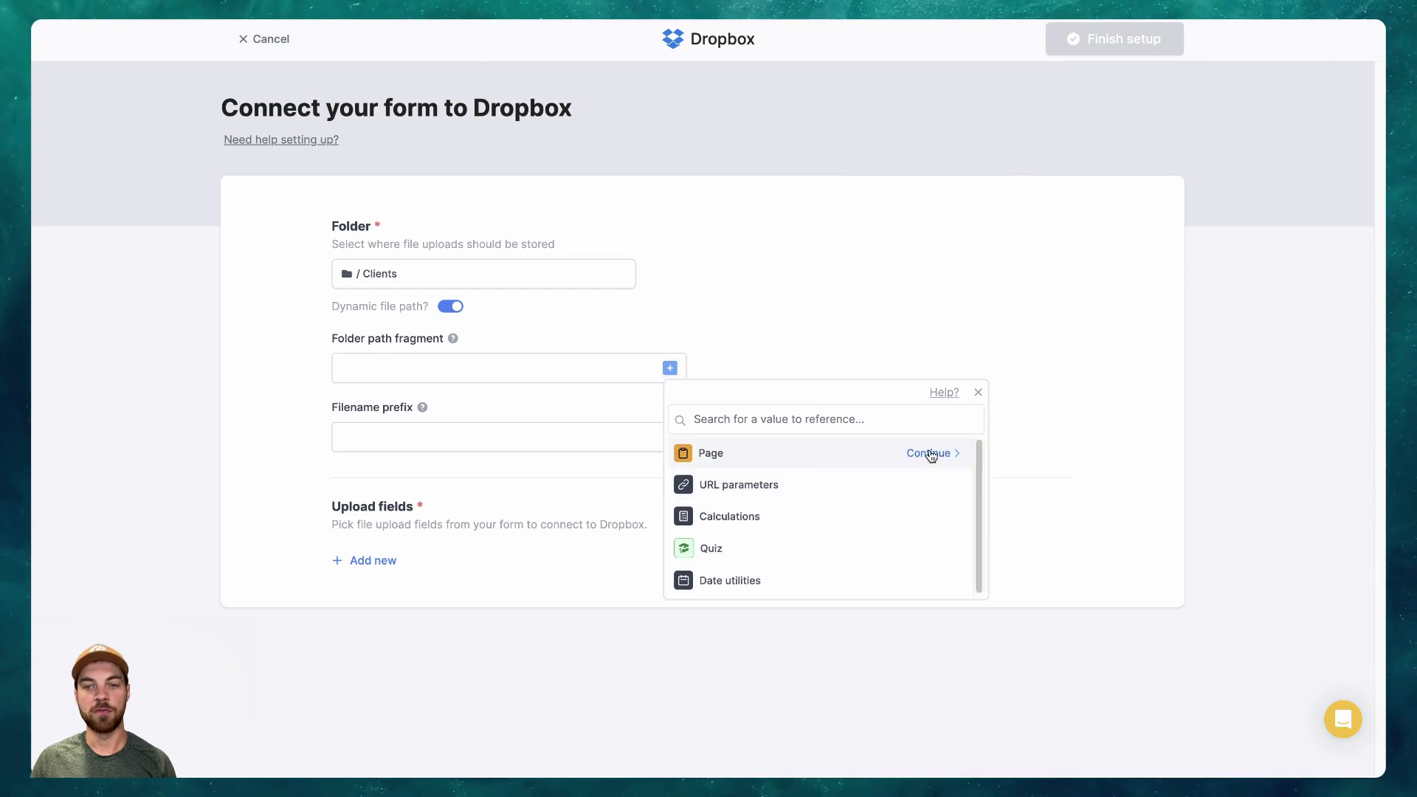
left_click(932, 454)
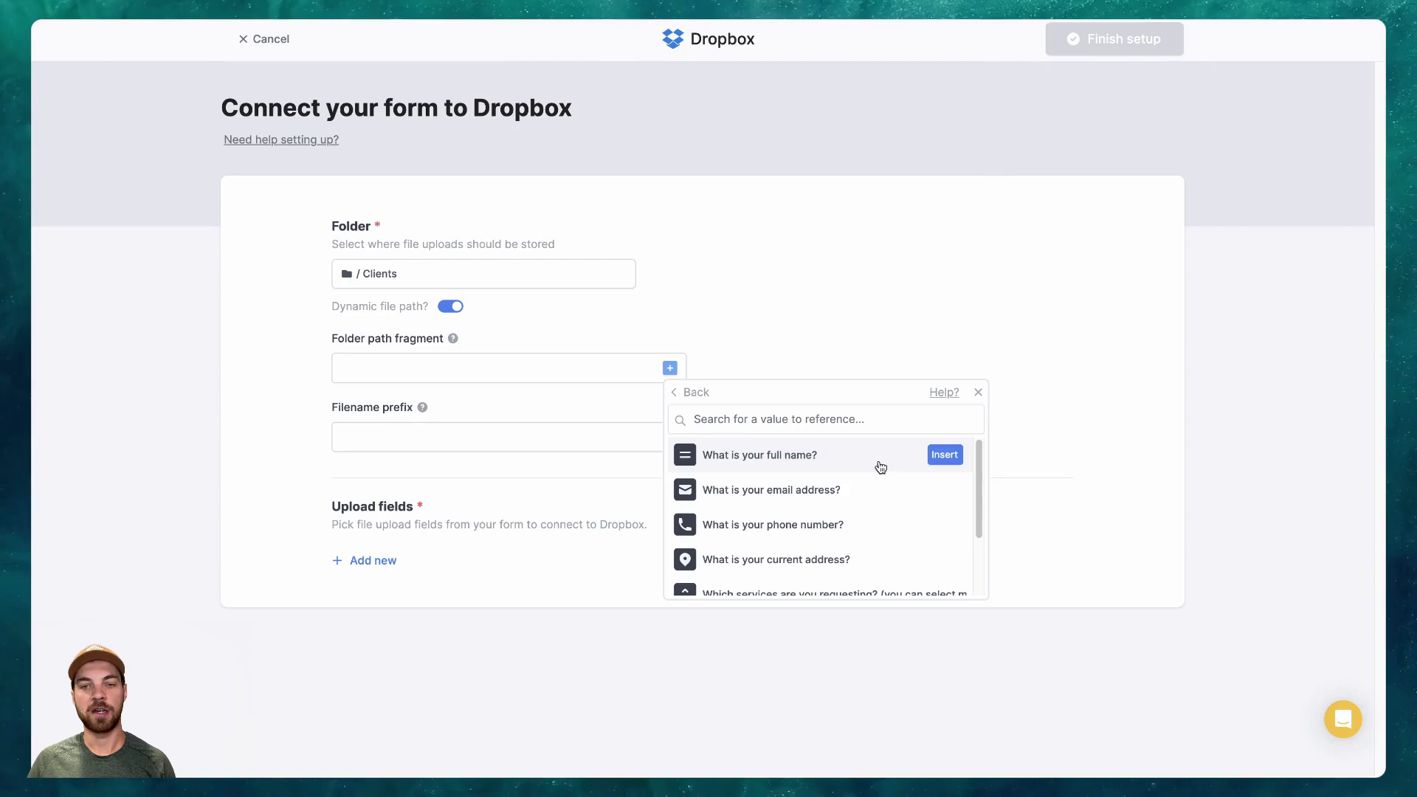
left_click(945, 455)
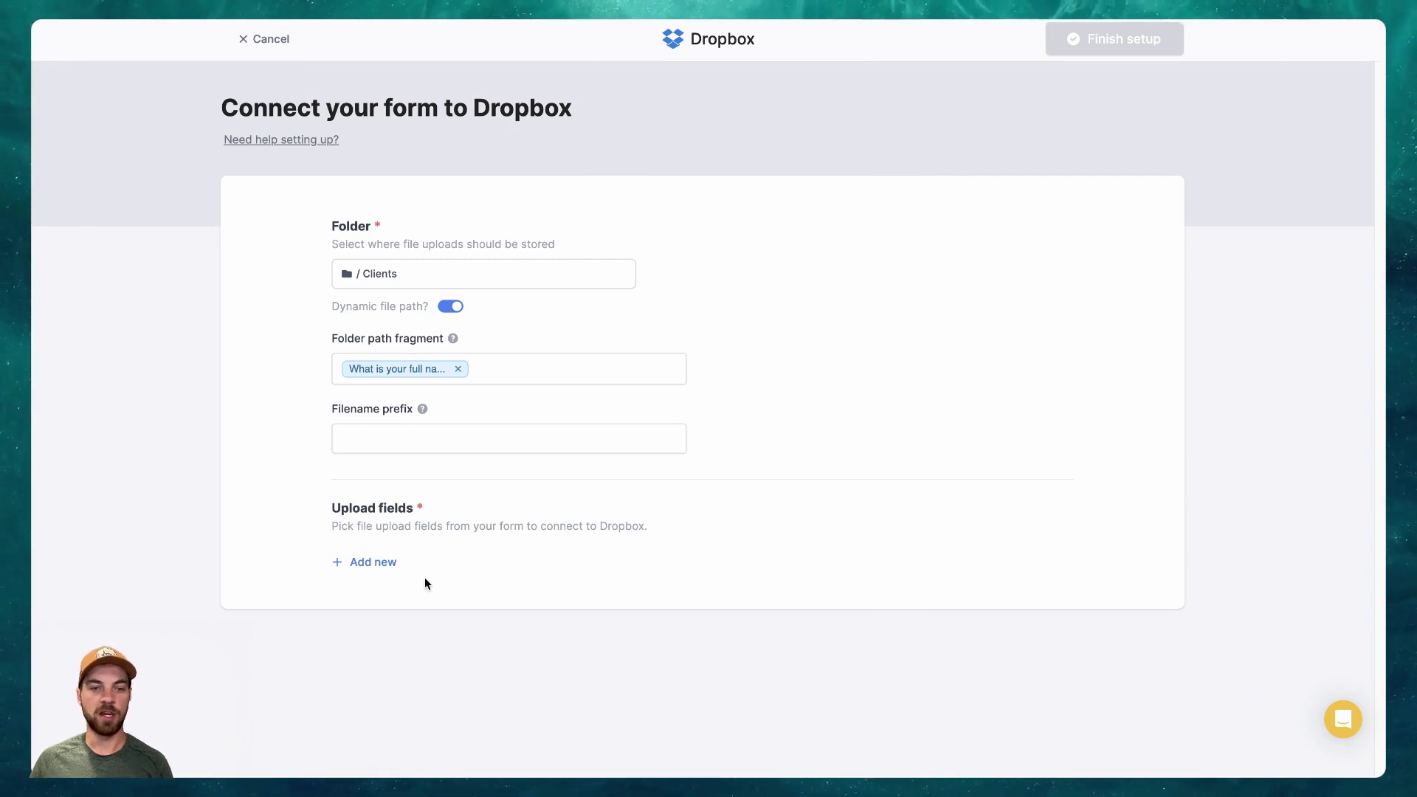
Add an upload field linked to the photo question and finish the Dropbox setup.
left_click(363, 572)
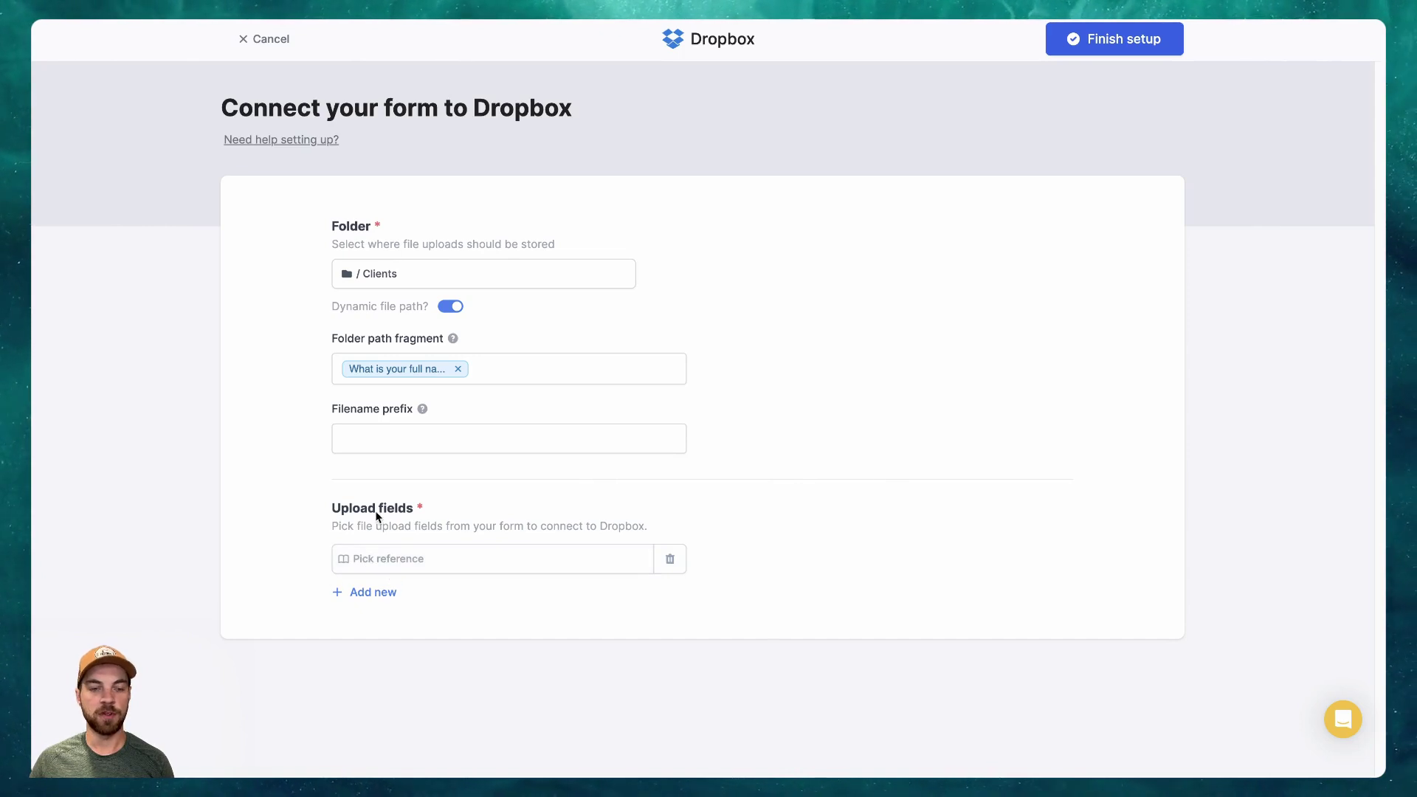
left_click(428, 568)
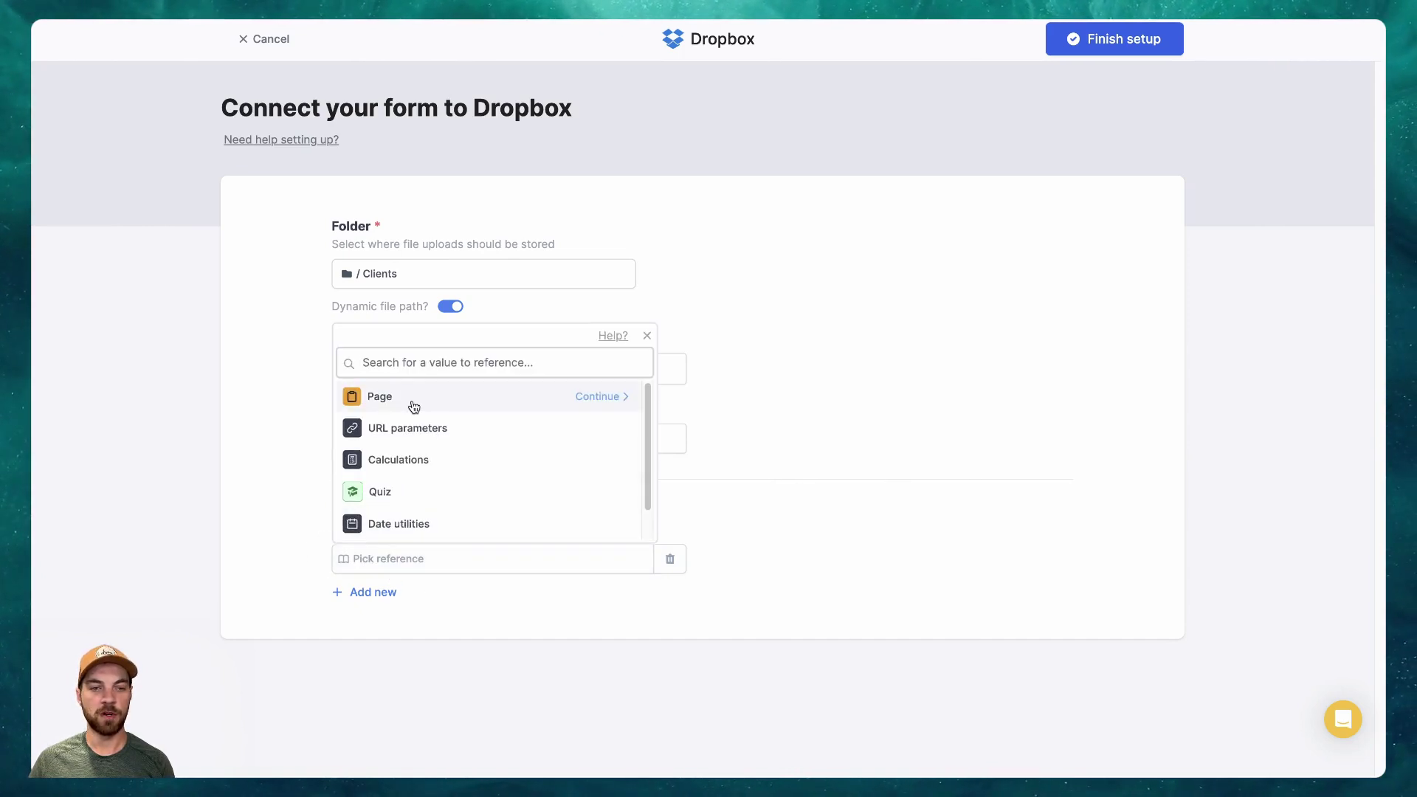
left_click(579, 405)
scroll(507, 496, "down", 2)
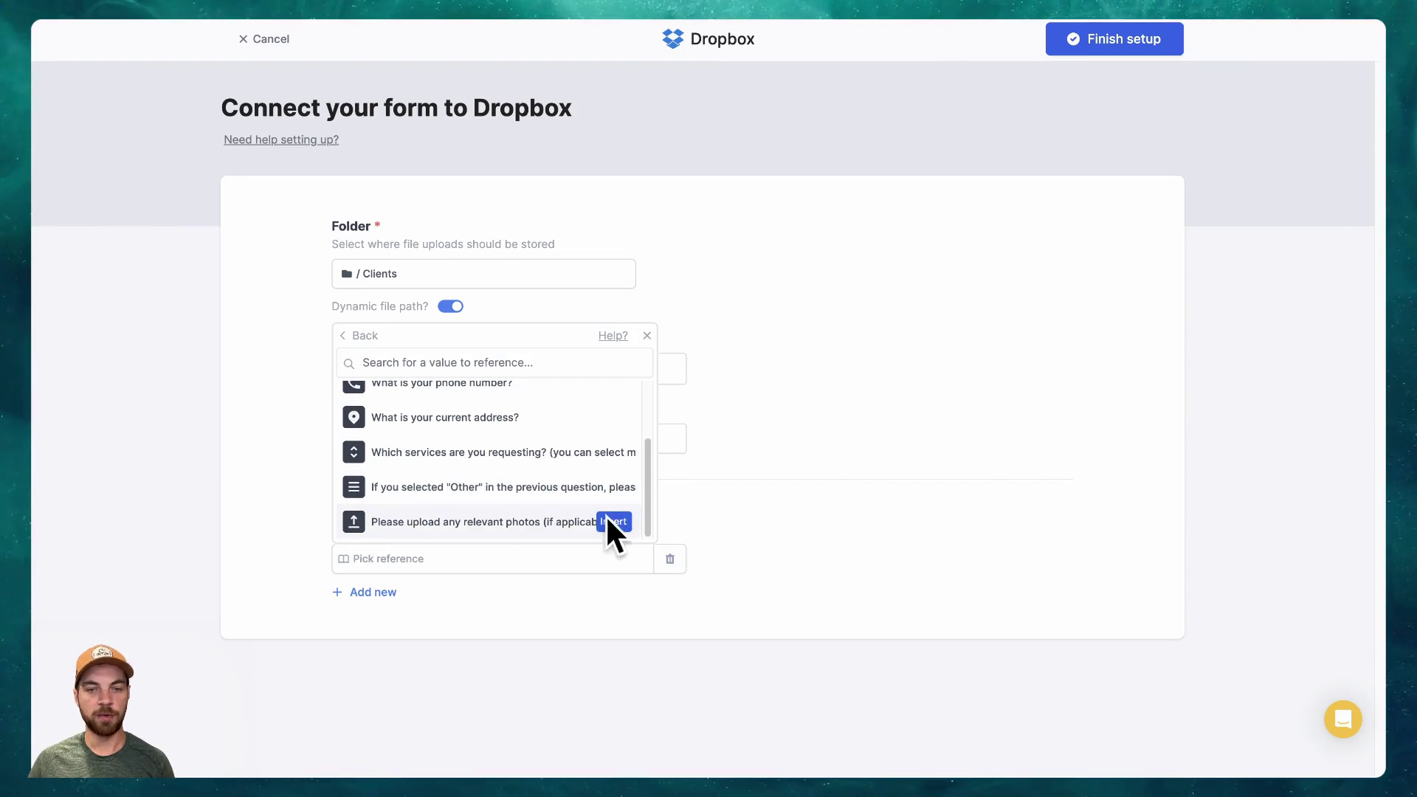
left_click(611, 521)
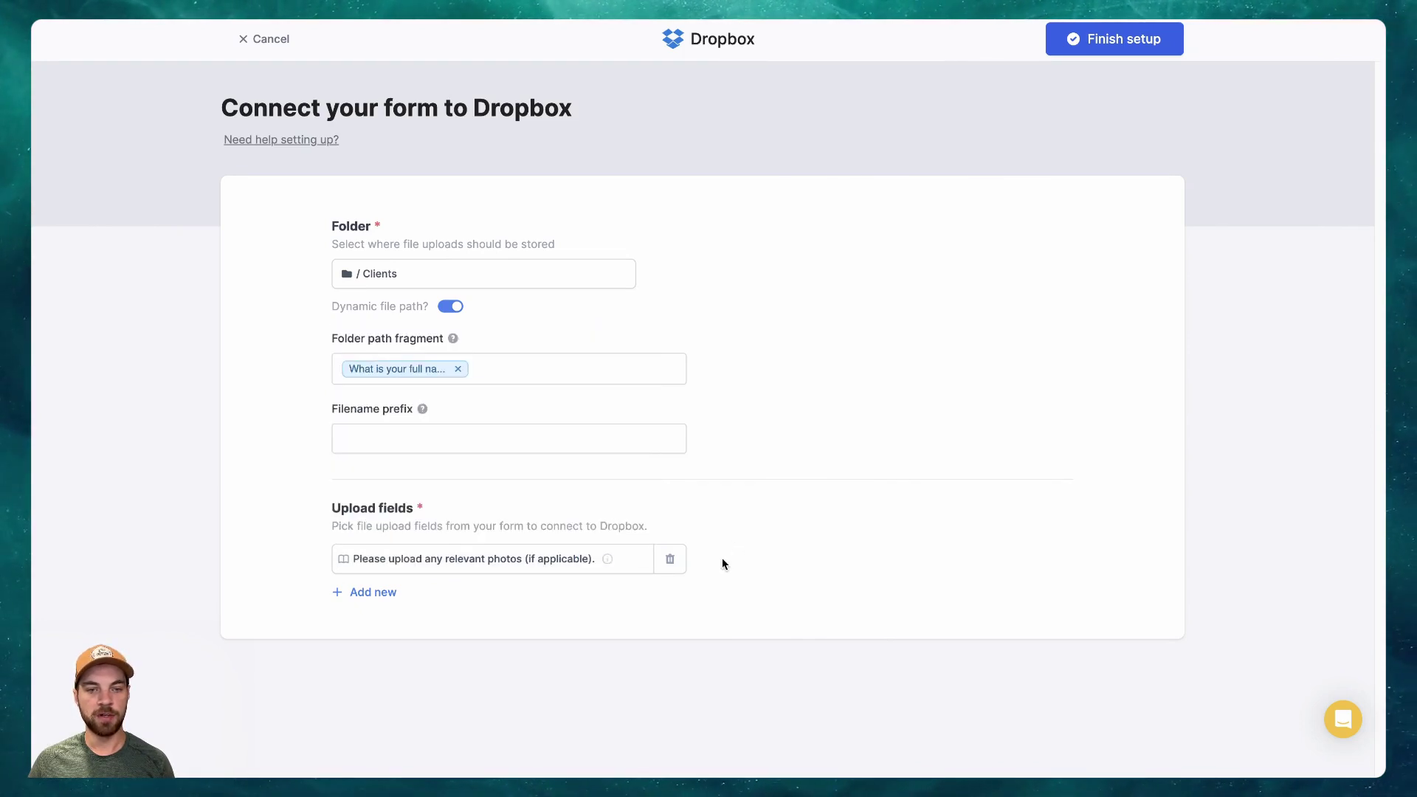
left_click(1152, 39)
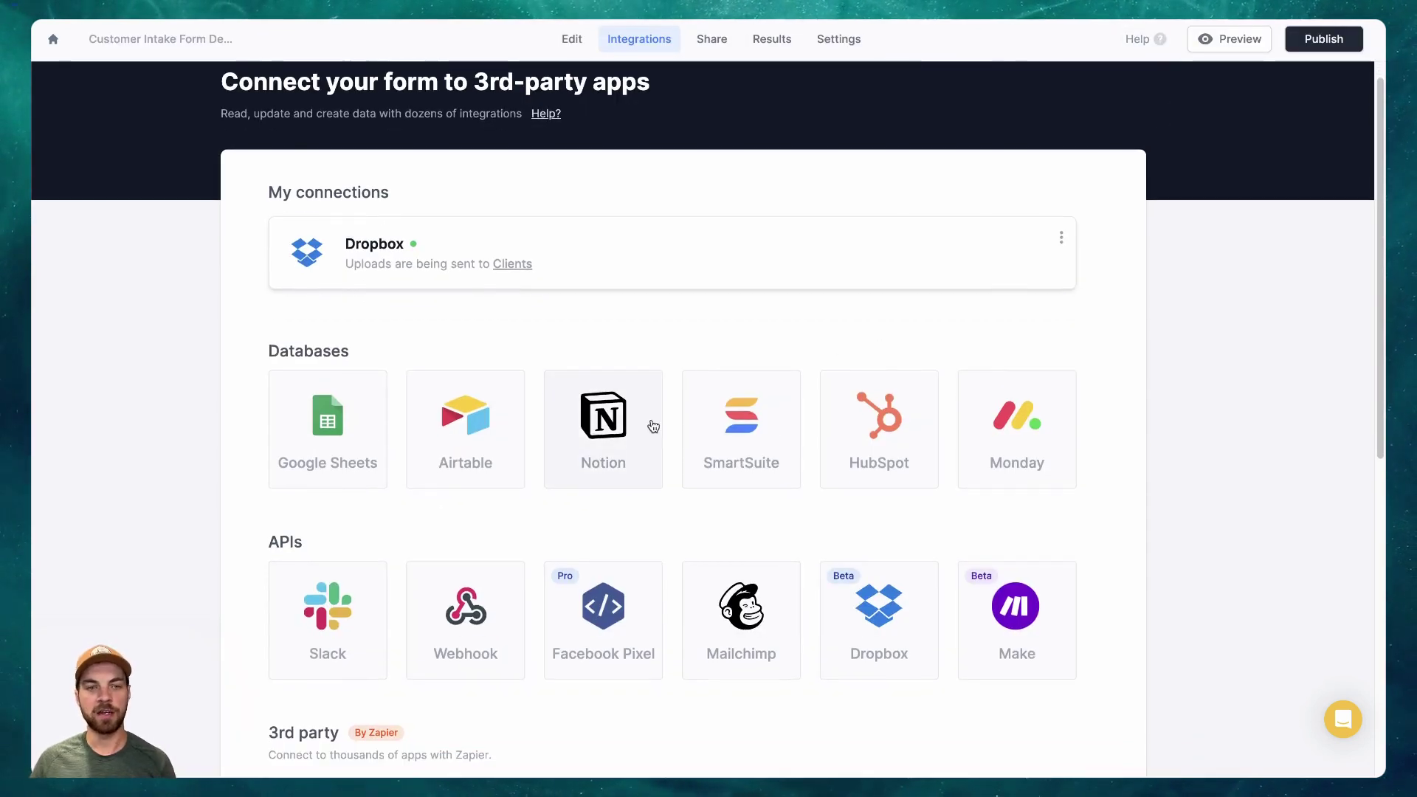
Review the Integrations page, then go through Share and Results to the form's Settings tab.
scroll(649, 420, "down", 2)
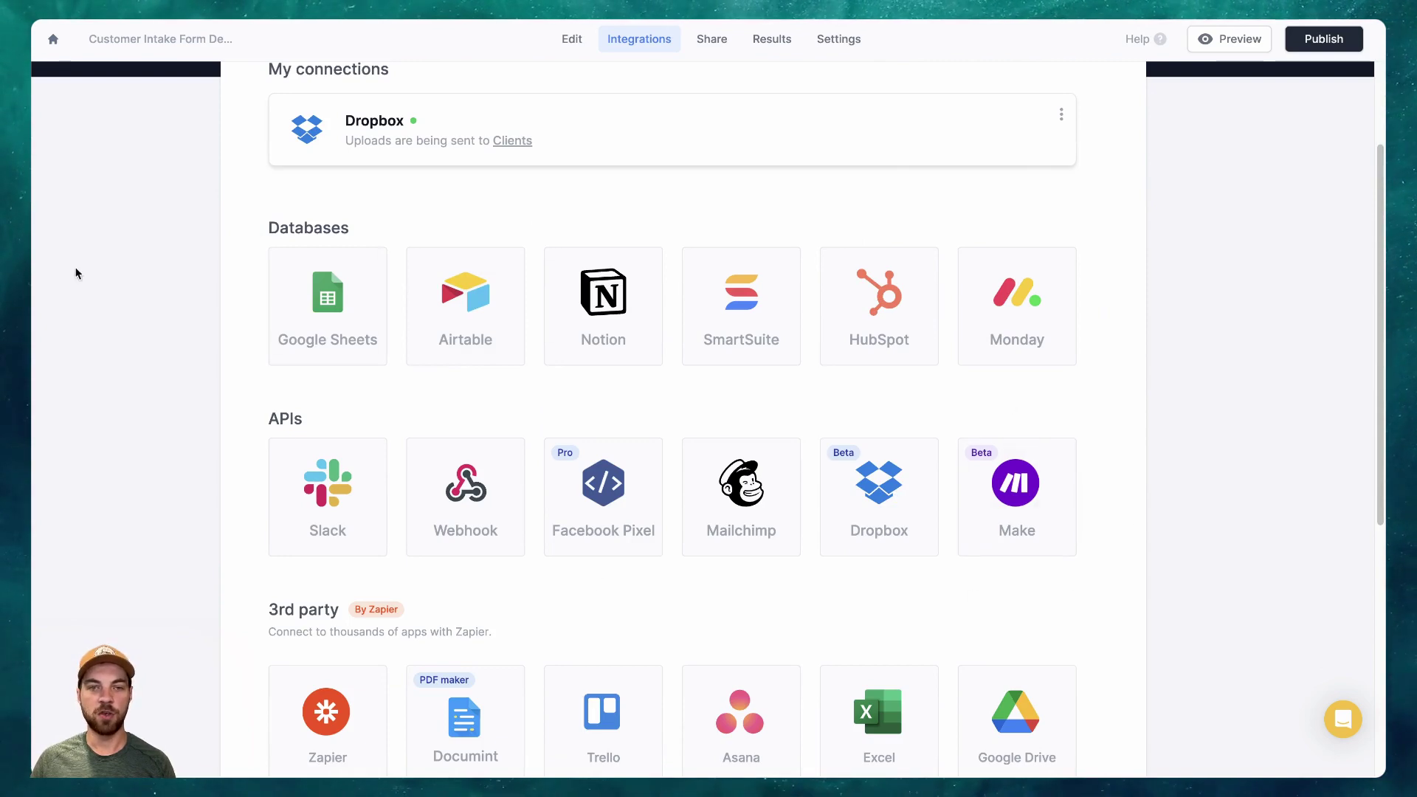
scroll(269, 406, "down", 1)
scroll(272, 405, "down", 2)
scroll(310, 391, "down", 5)
scroll(395, 386, "up", 10)
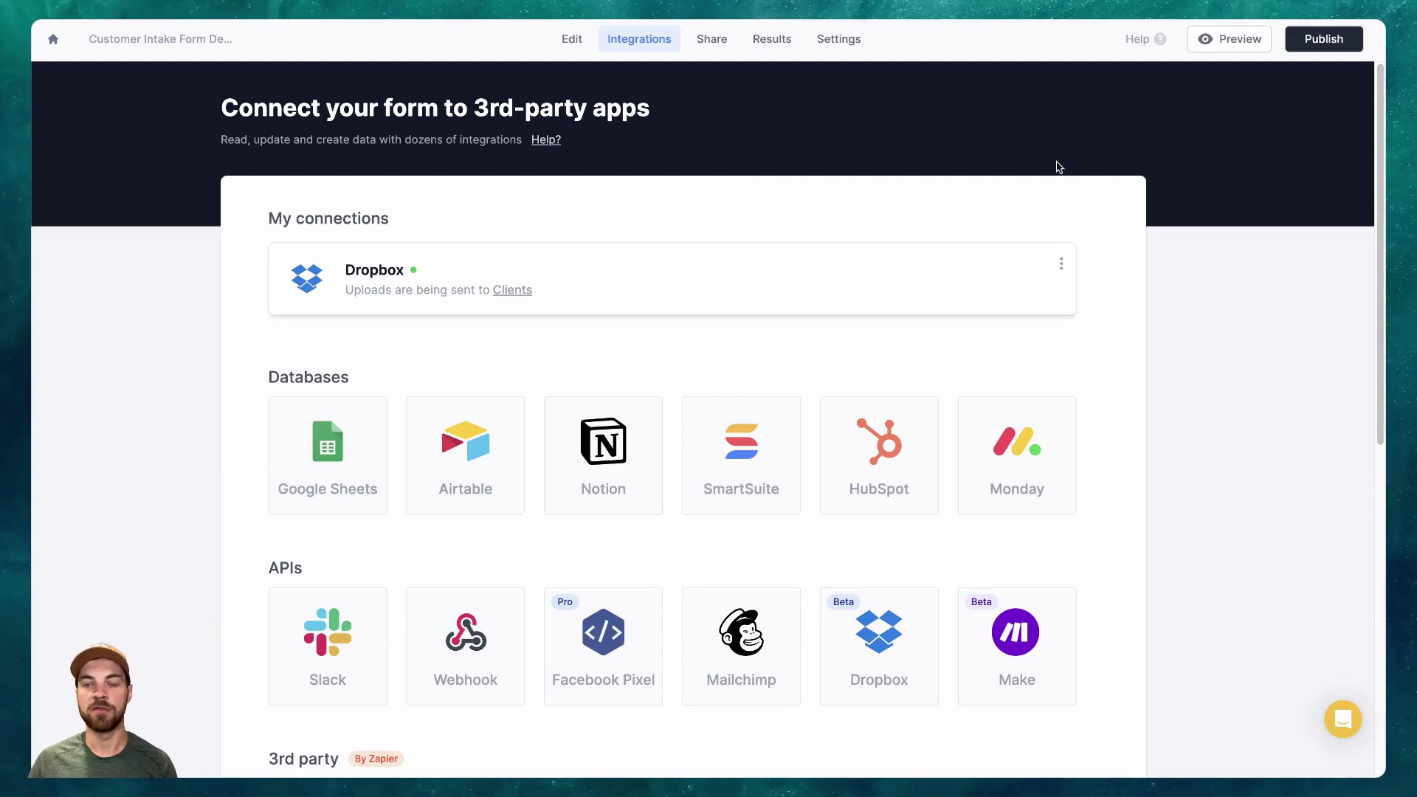
left_click(727, 45)
left_click(776, 46)
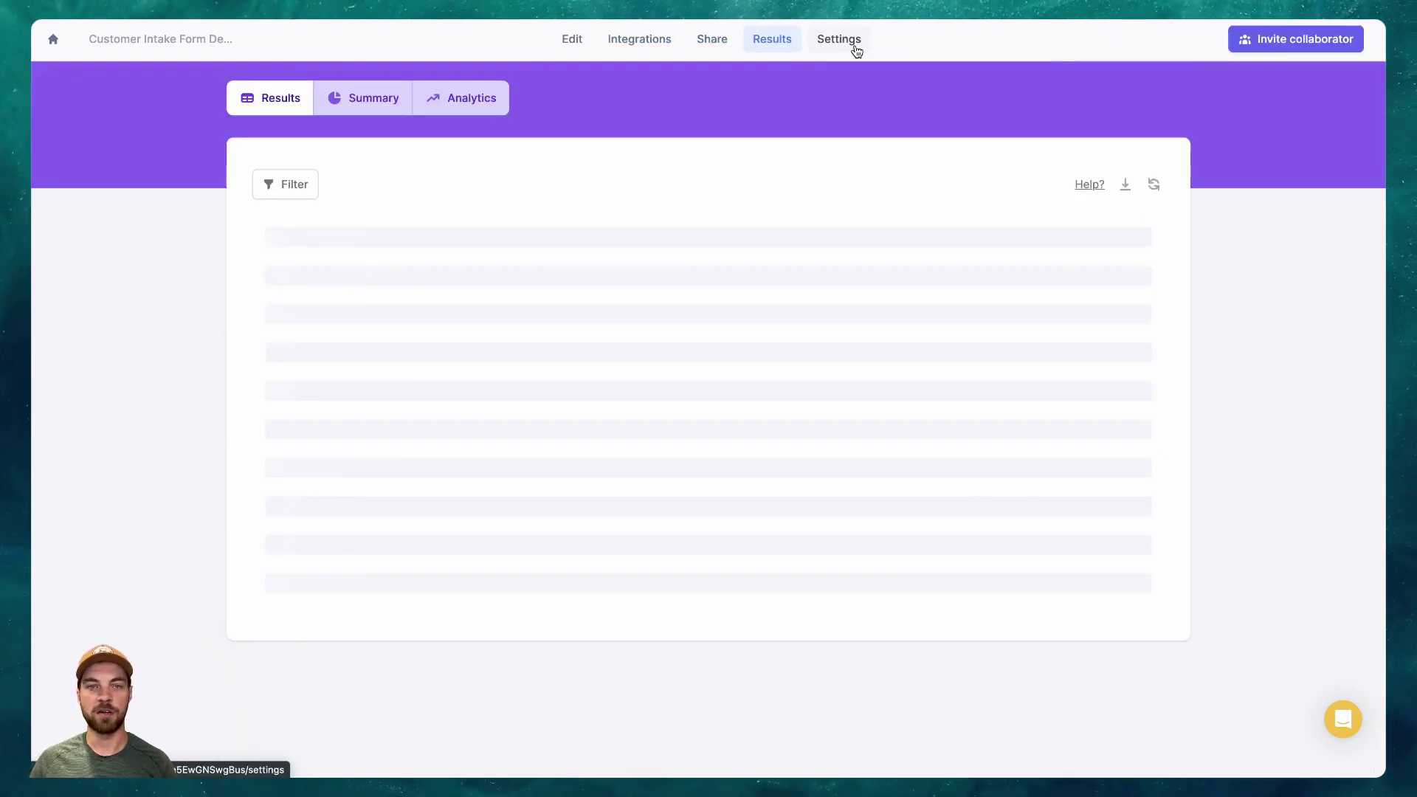
left_click(856, 46)
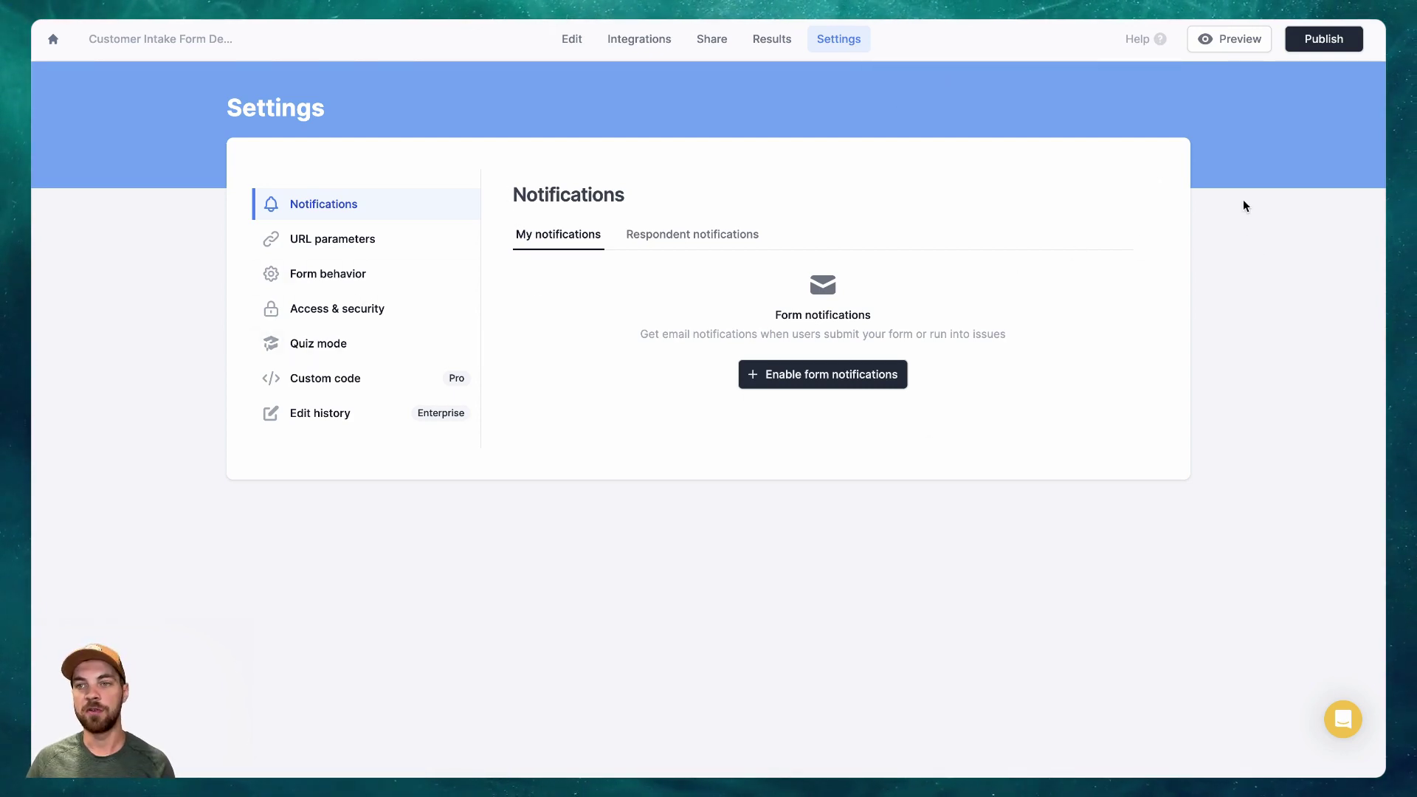
Publish the form and open its live link from the publish panel.
left_click(1344, 46)
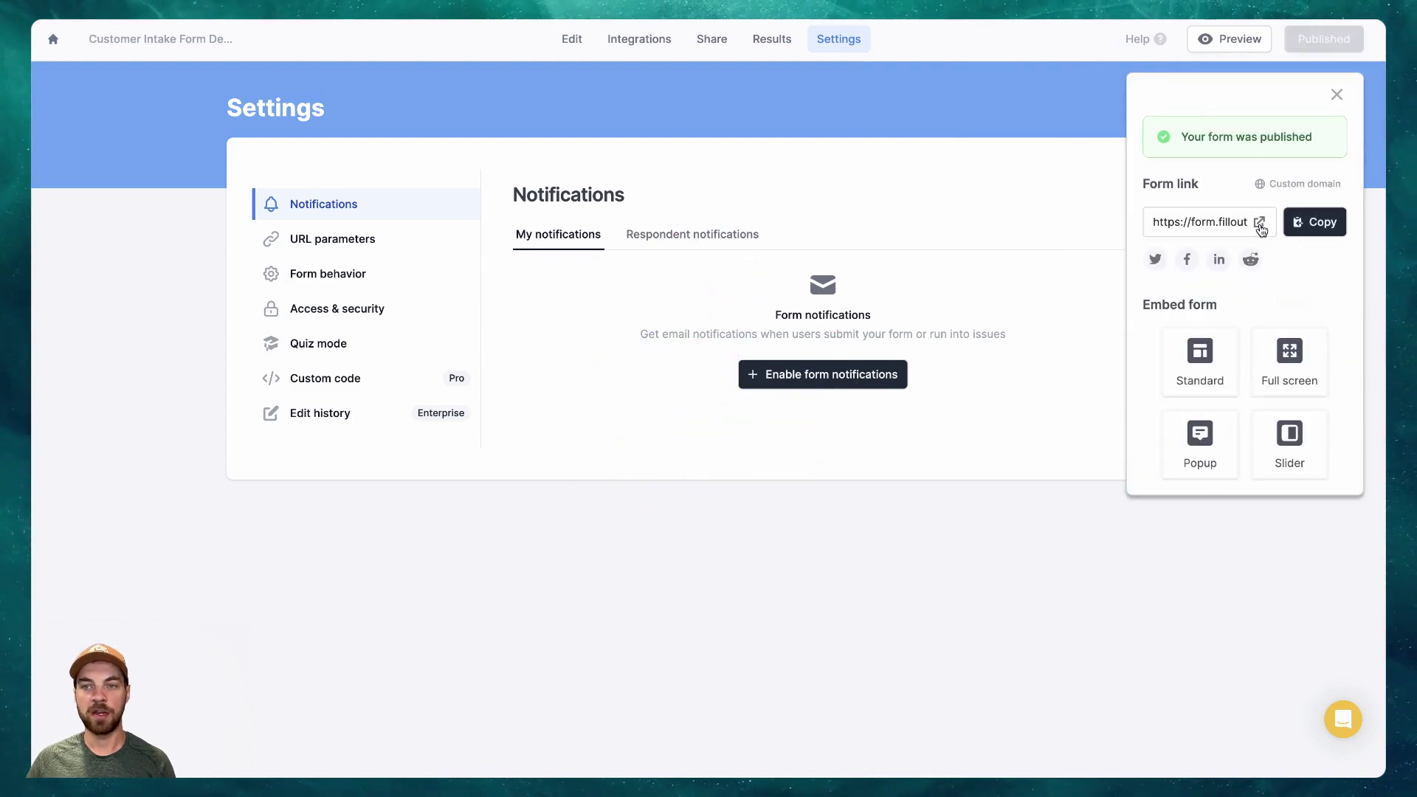
left_click(1258, 222)
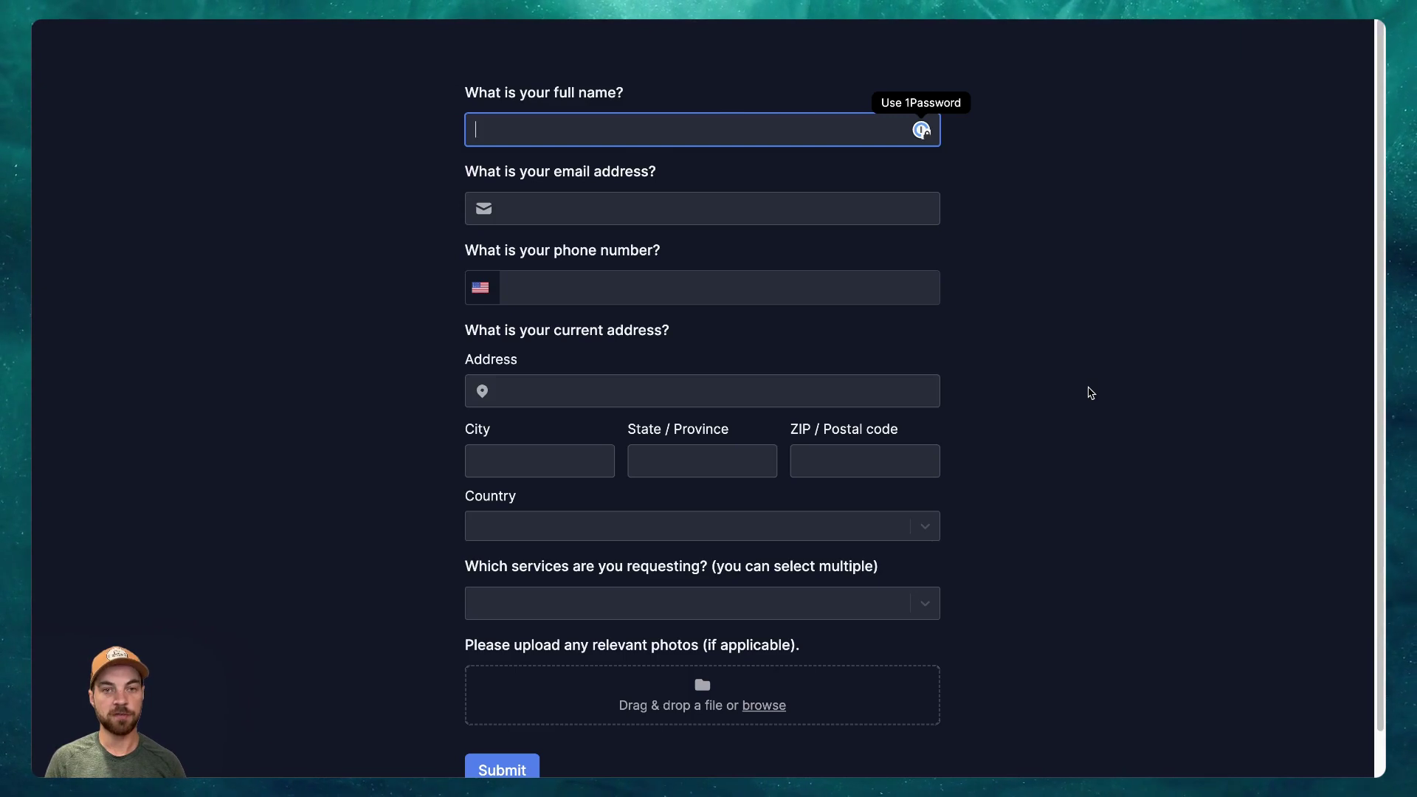
key("Tab")
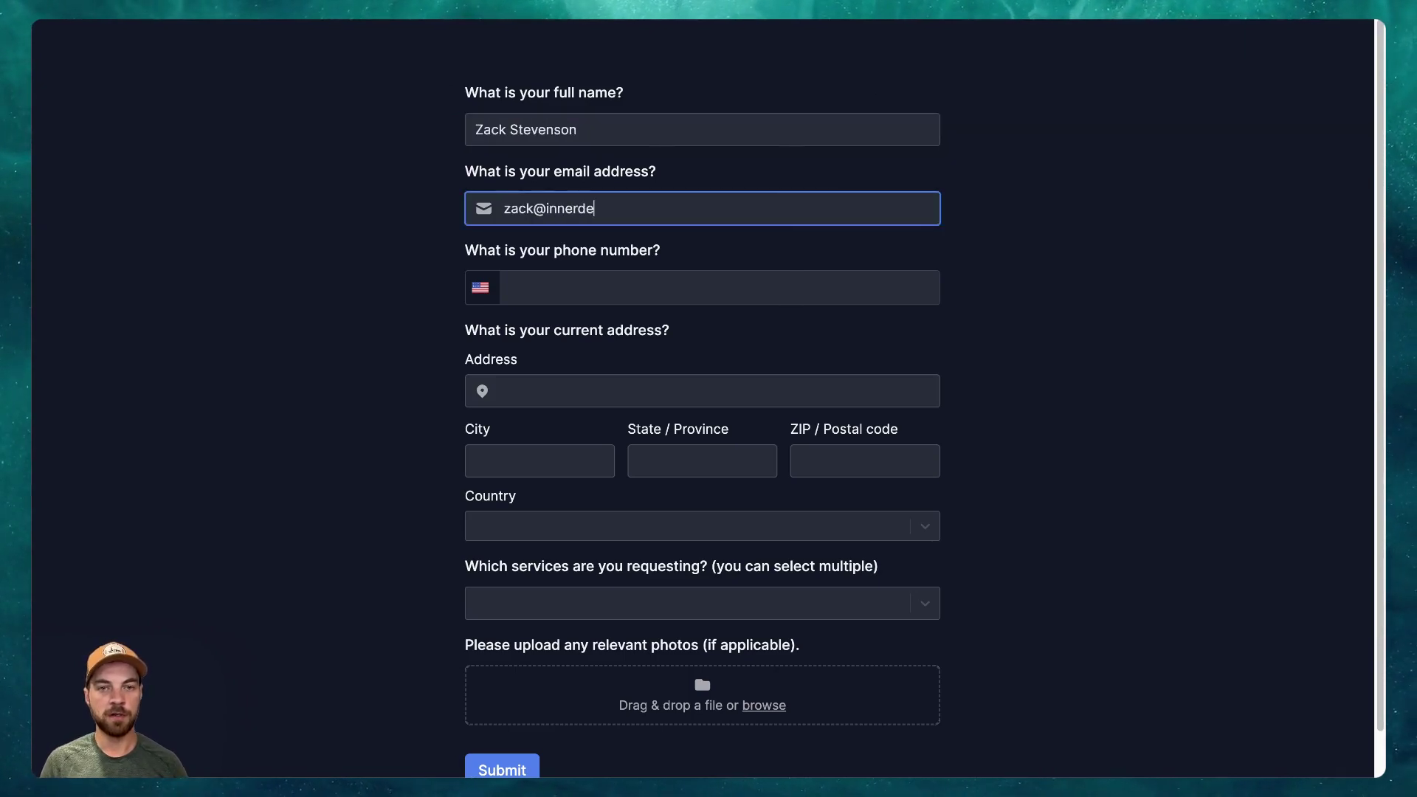
key("Tab")
key("Tab")
key("Tab")
key("Tab")
scroll(555, 587, "down", 1)
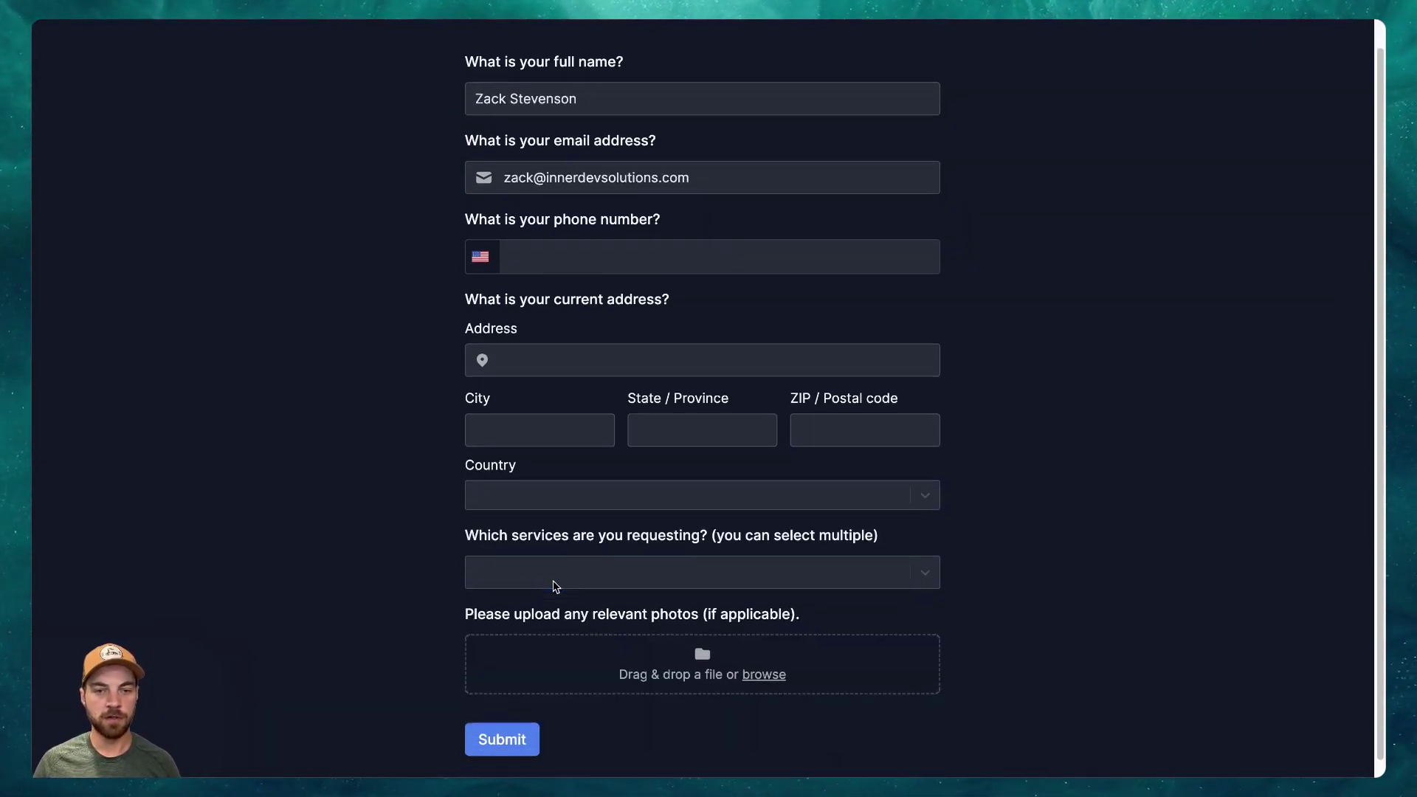
key("Down")
key("Return")
Upload the screenshot as the photo and submit the test response.
left_click(764, 659)
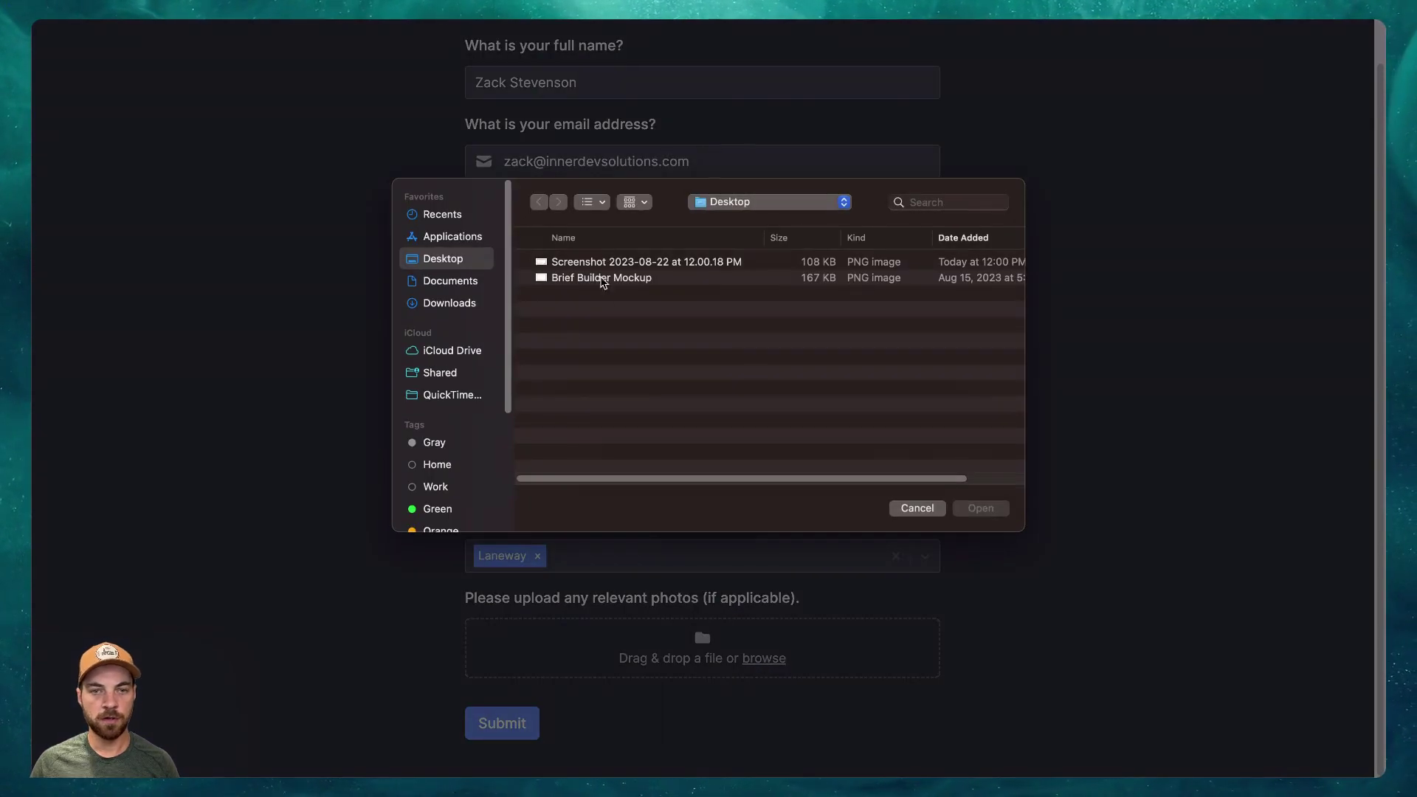
left_click(590, 262)
left_click(980, 508)
scroll(517, 649, "down", 5)
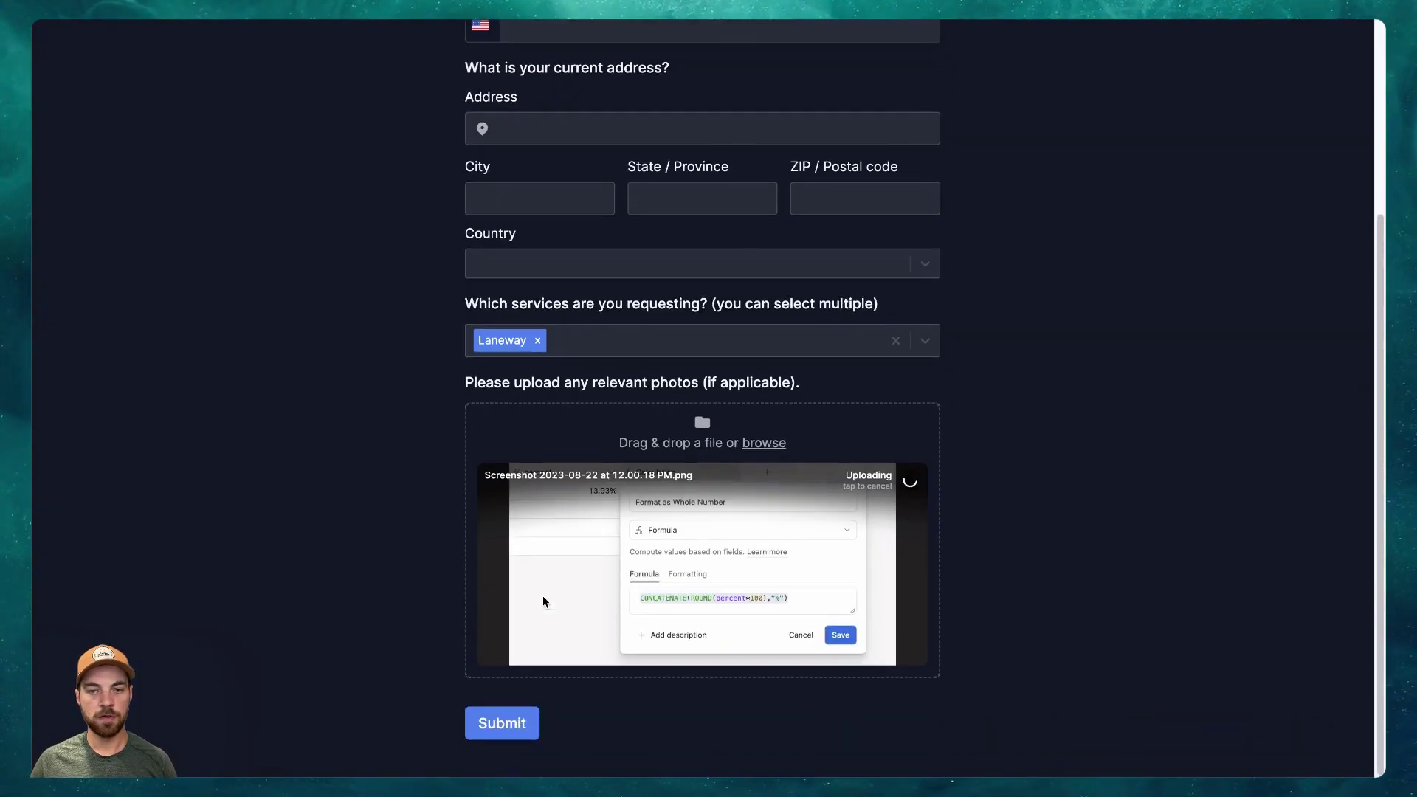
left_click(497, 723)
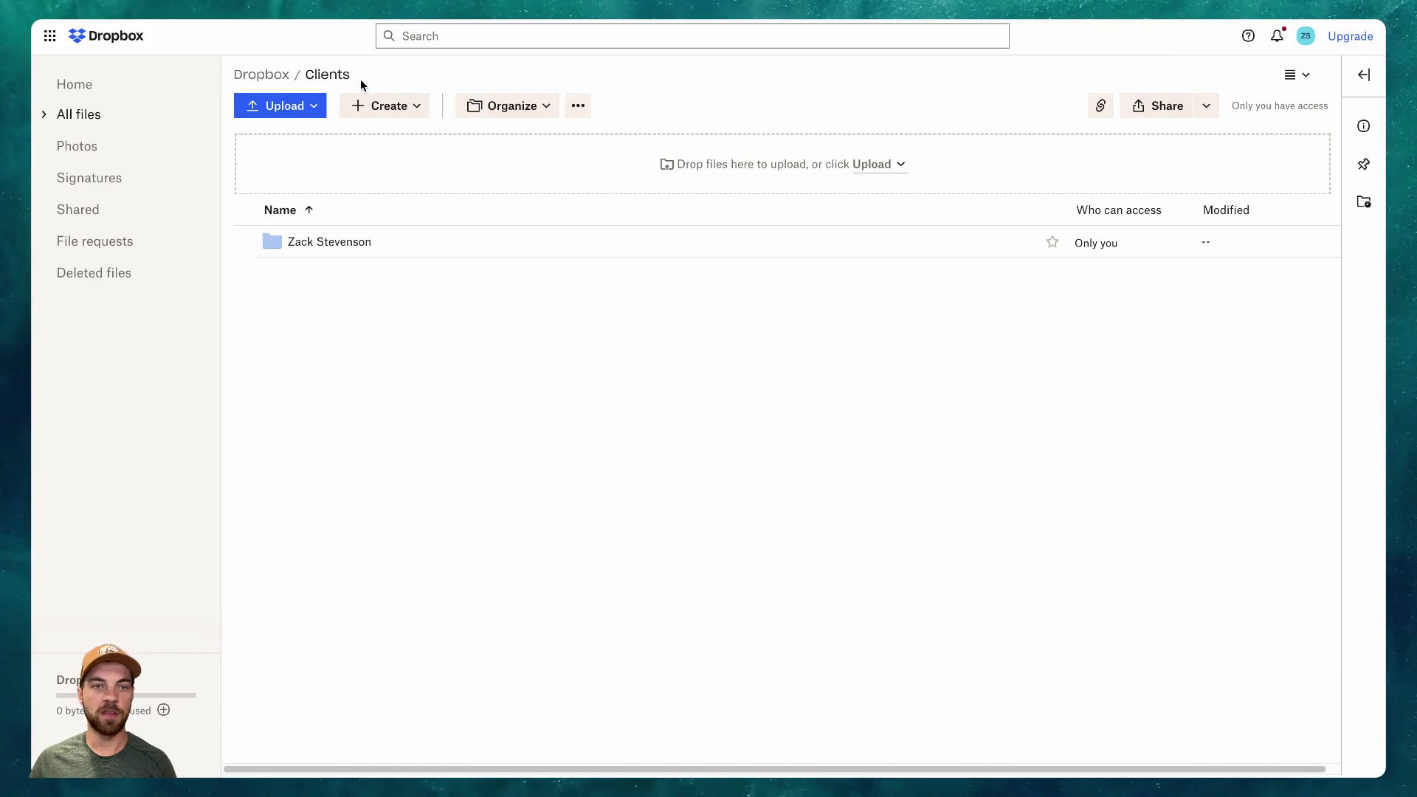
Open the respondent-named folder in Dropbox's Clients folder to see the uploaded screenshot.
left_click(326, 245)
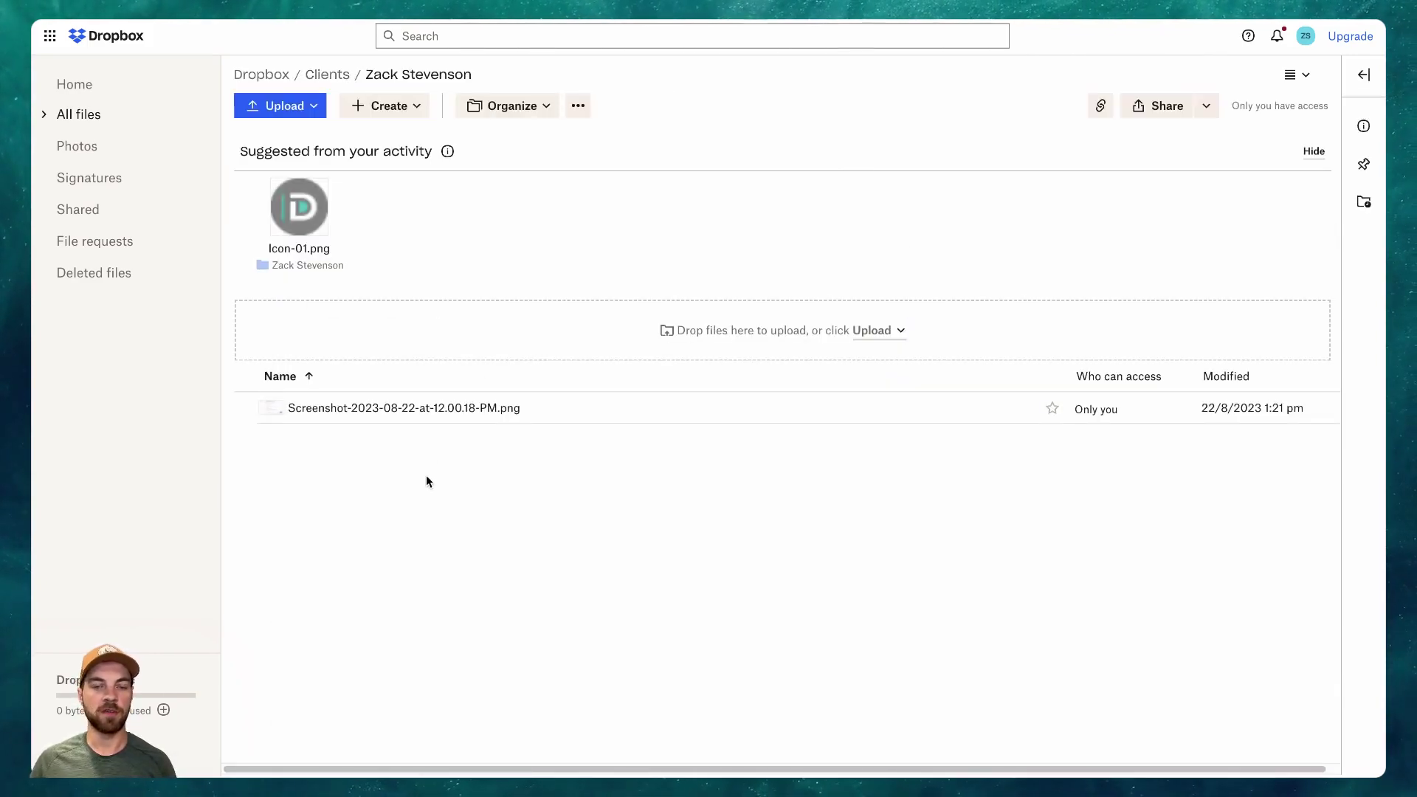